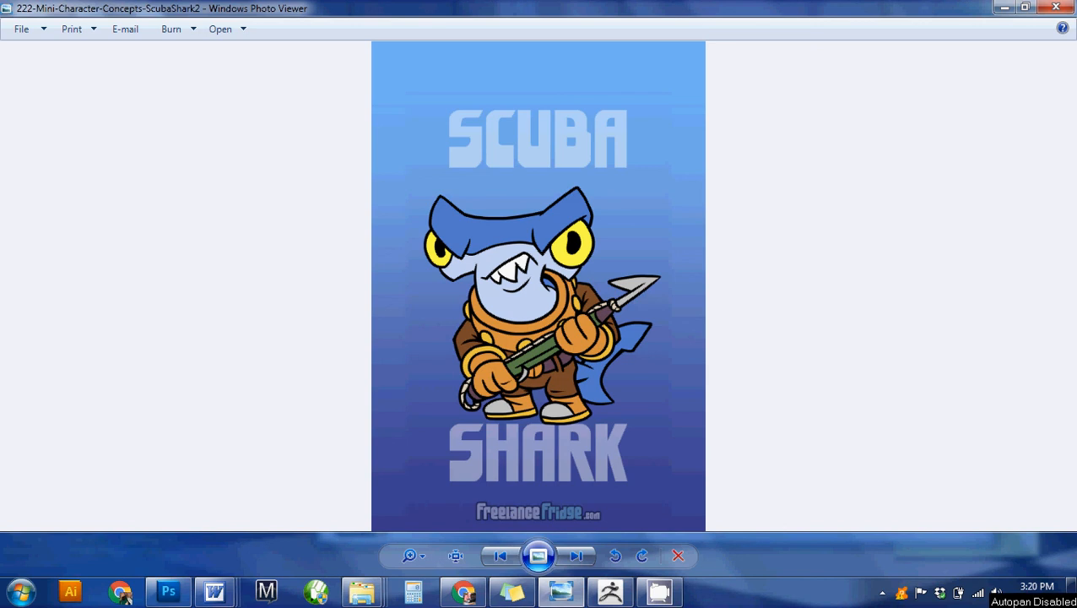
Bring the shark sculpt forward, inspect its side and back, then compare against the concept art
click(610, 591)
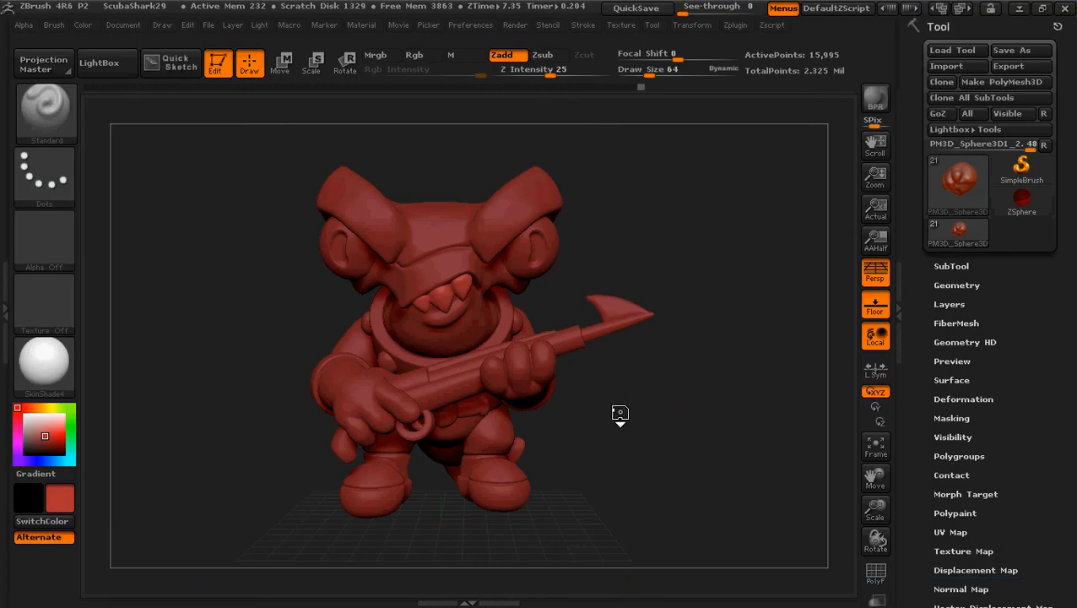
drag(620, 413, 618, 414)
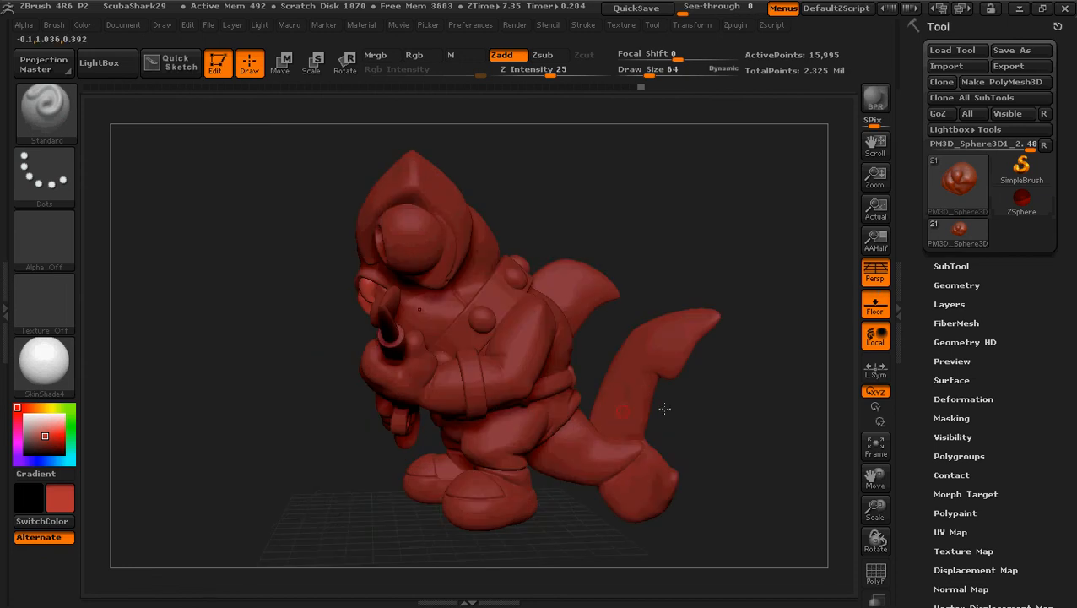
mouse_move(741, 416)
mouse_down()
mouse_move(468, 416)
mouse_move(565, 421)
mouse_move(446, 433)
mouse_up()
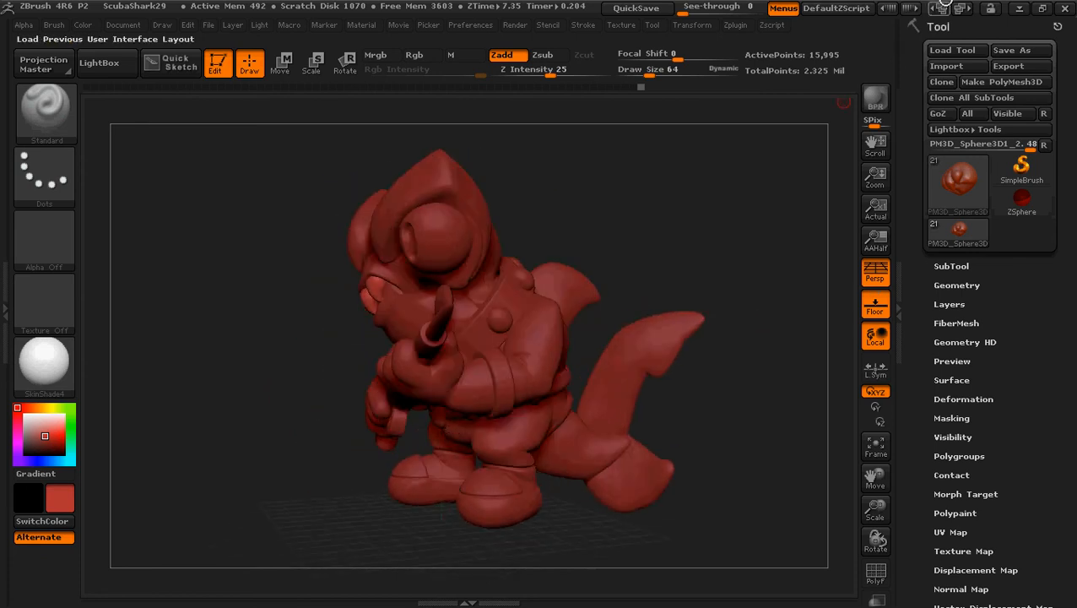
key(alt+Tab)
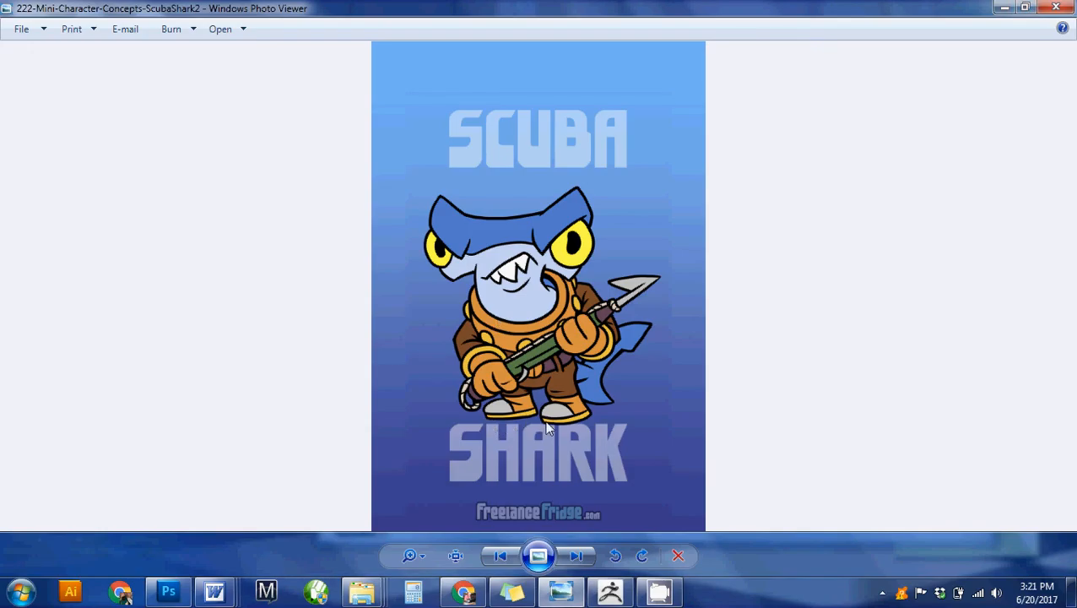
Return to the shark sculpt and inspect it from frontal and side-on angles
click(608, 593)
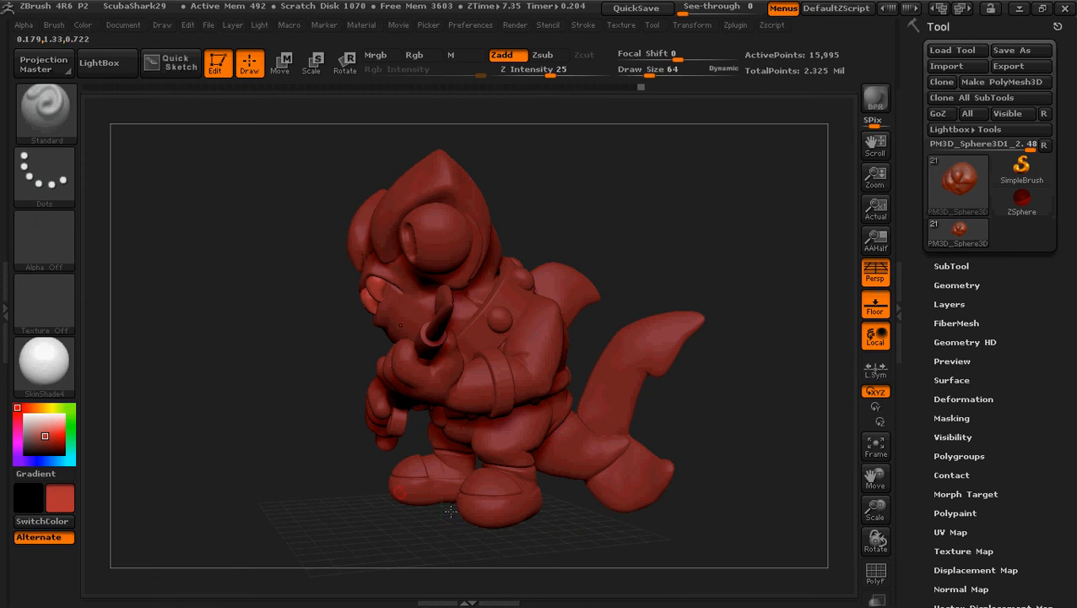
mouse_move(587, 546)
mouse_down()
mouse_move(623, 542)
mouse_move(584, 539)
mouse_move(596, 538)
mouse_up()
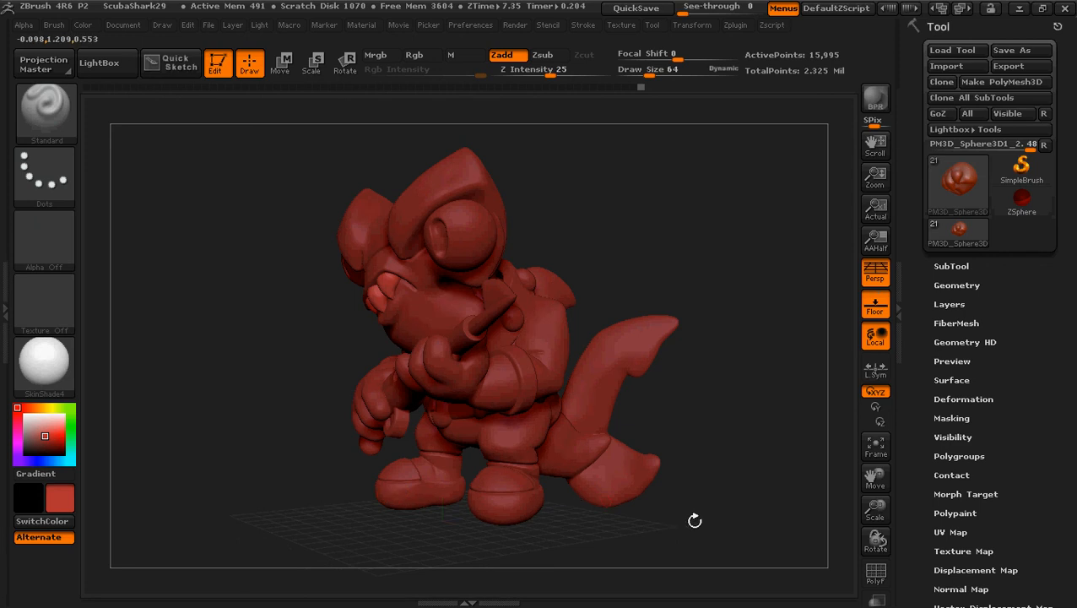
drag(692, 517, 660, 528)
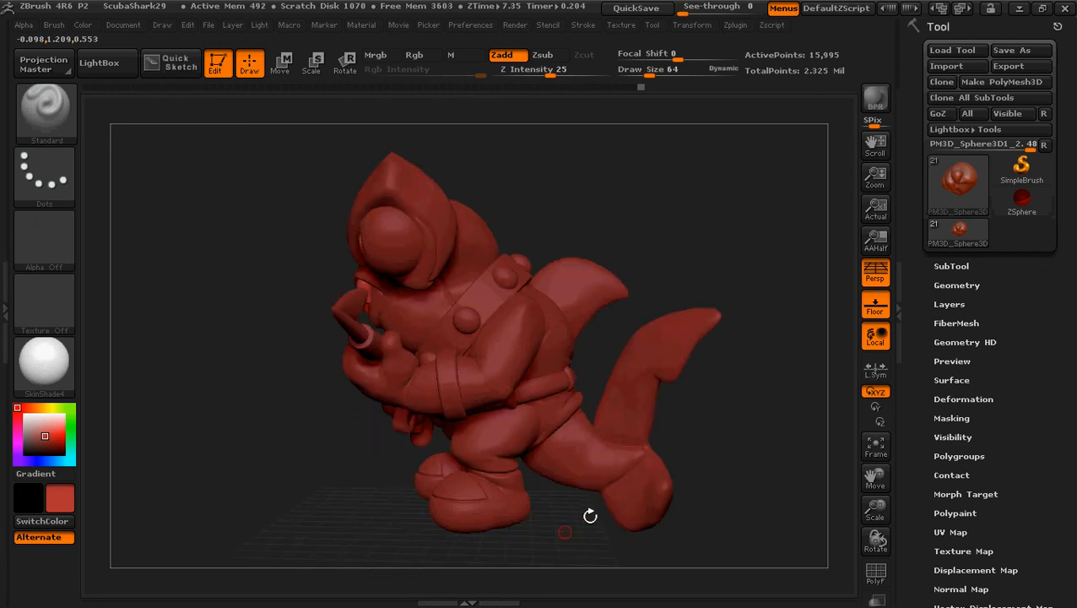
mouse_move(574, 519)
mouse_down()
mouse_move(583, 518)
mouse_move(418, 500)
mouse_up()
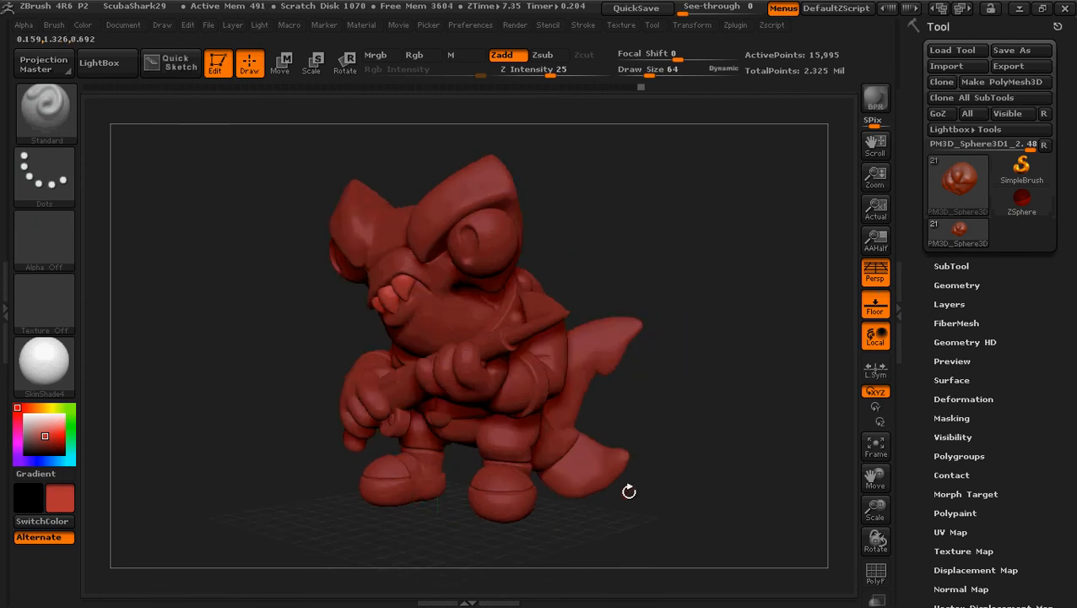
Expand the SubTool list and bring the model to a front view
click(954, 266)
scroll(958, 264, down, 3)
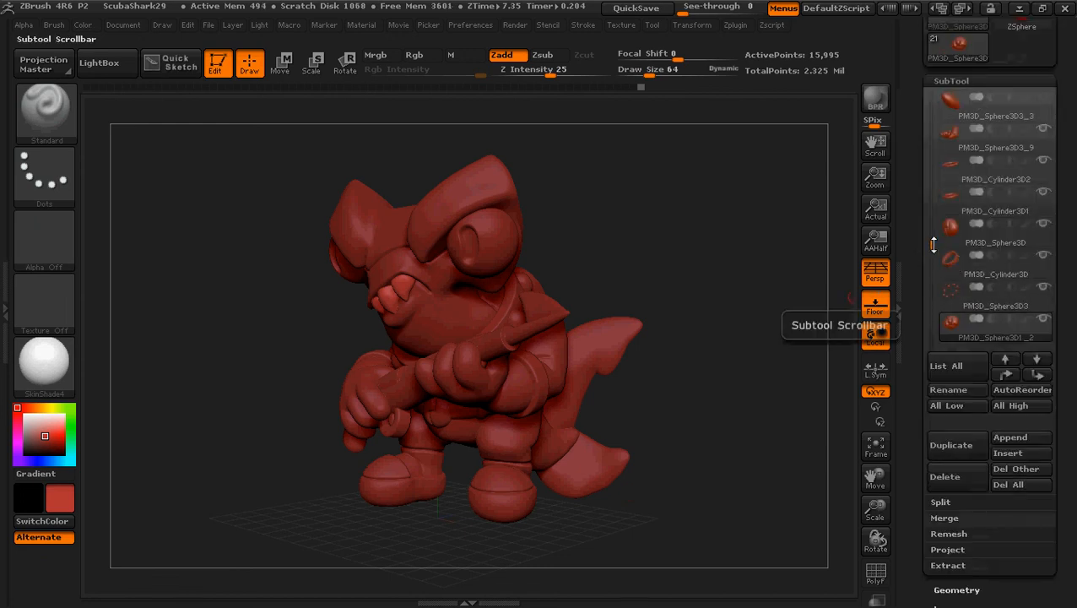
drag(934, 245, 925, 95)
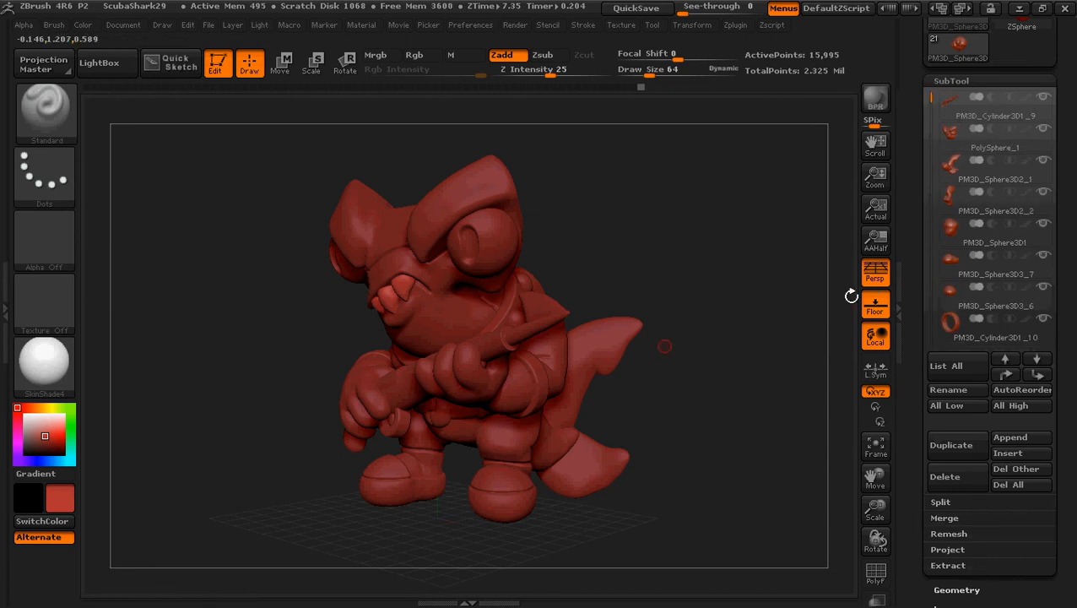
drag(930, 98, 931, 202)
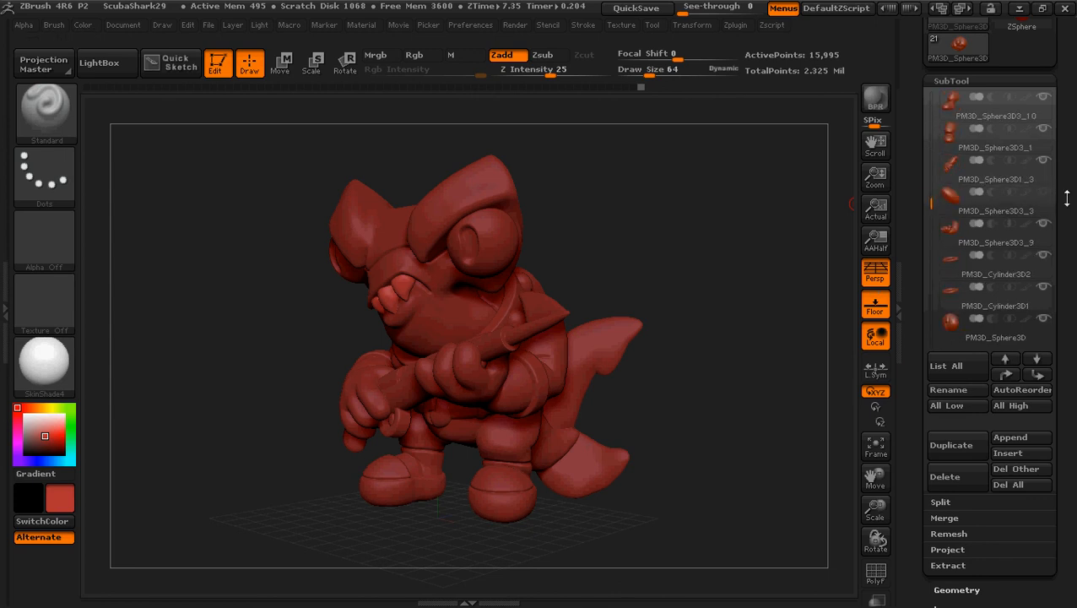
mouse_move(975, 203)
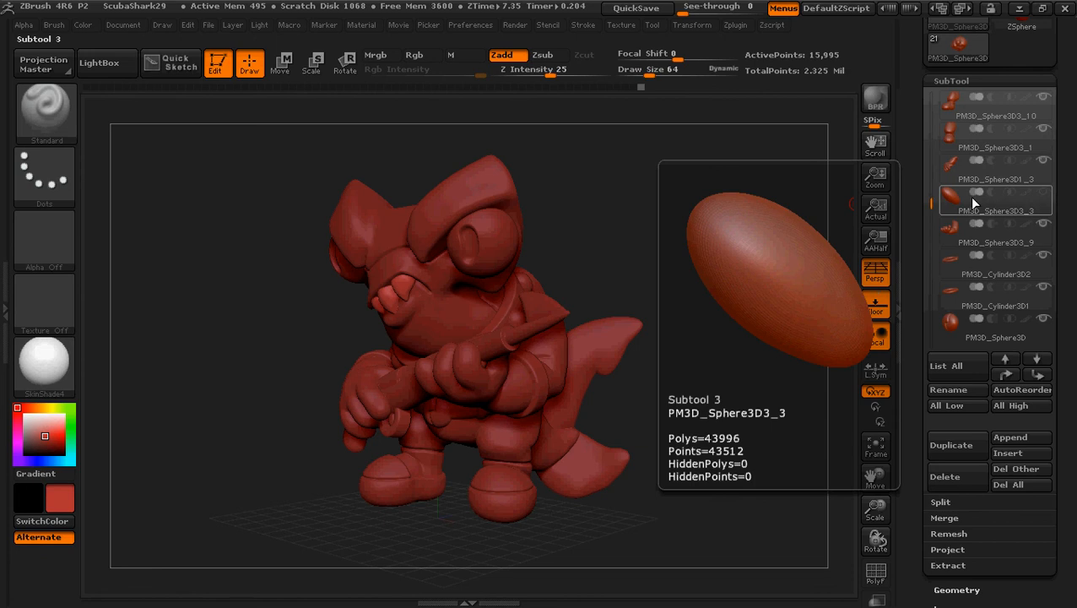
drag(617, 258, 438, 313)
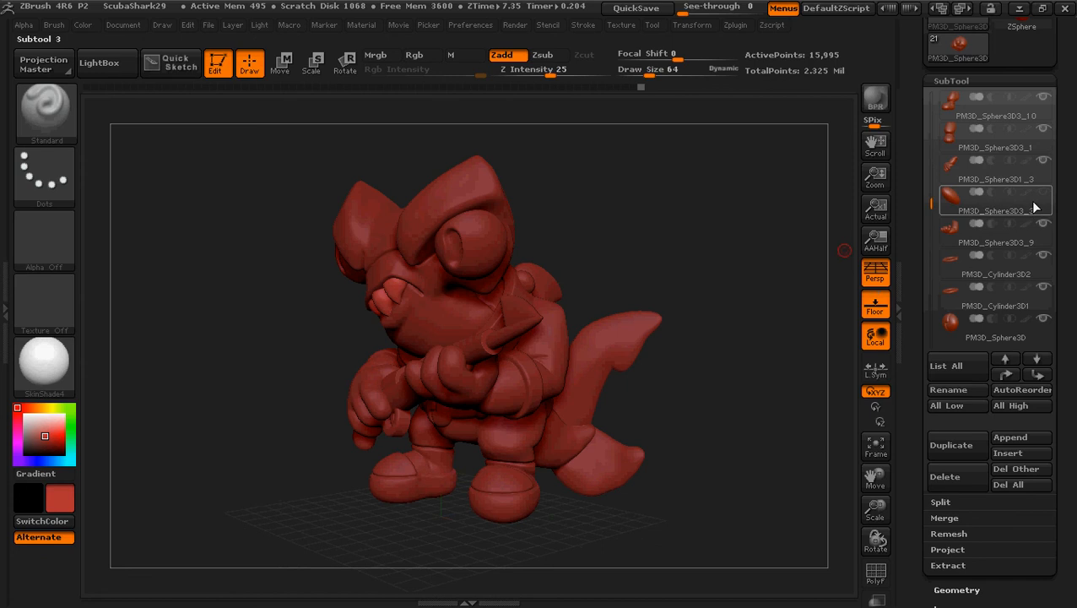
Delete the oval PM3D_Sphere3D3_3 subtool, confirming the prompt
click(961, 201)
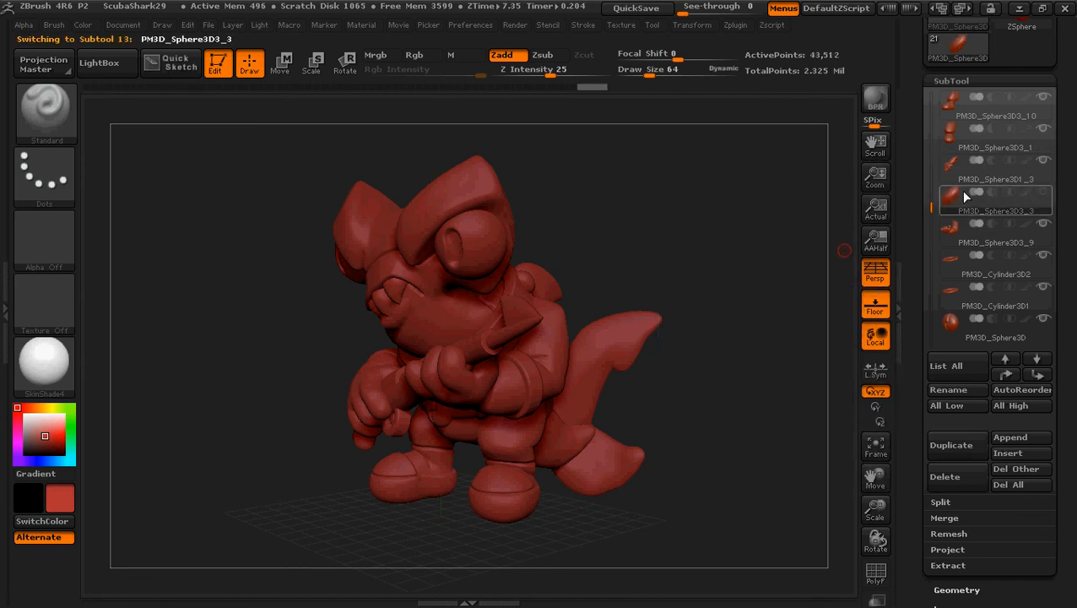
click(956, 490)
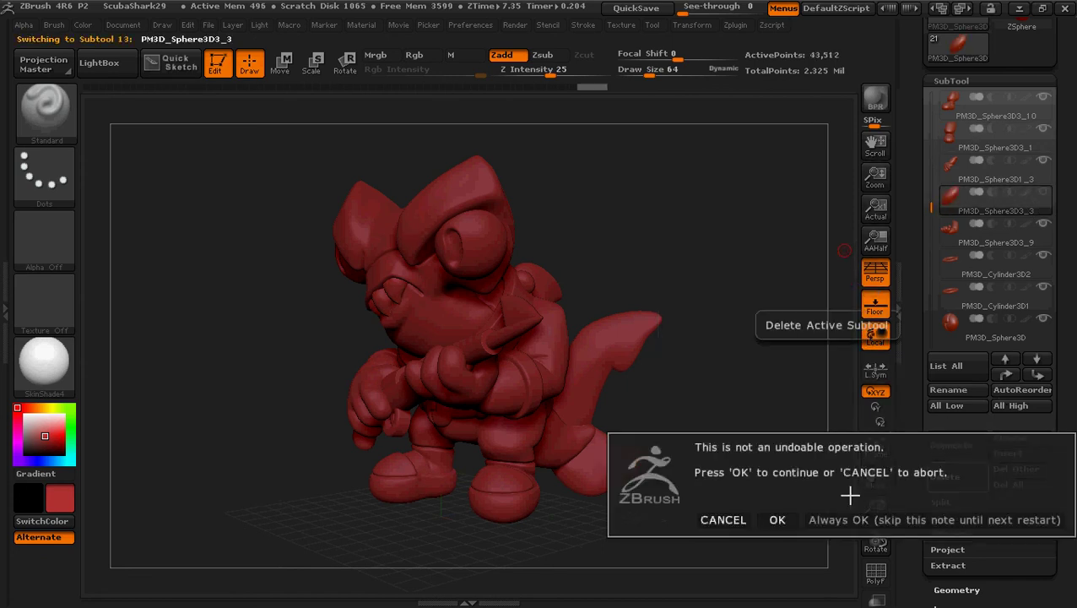
click(774, 521)
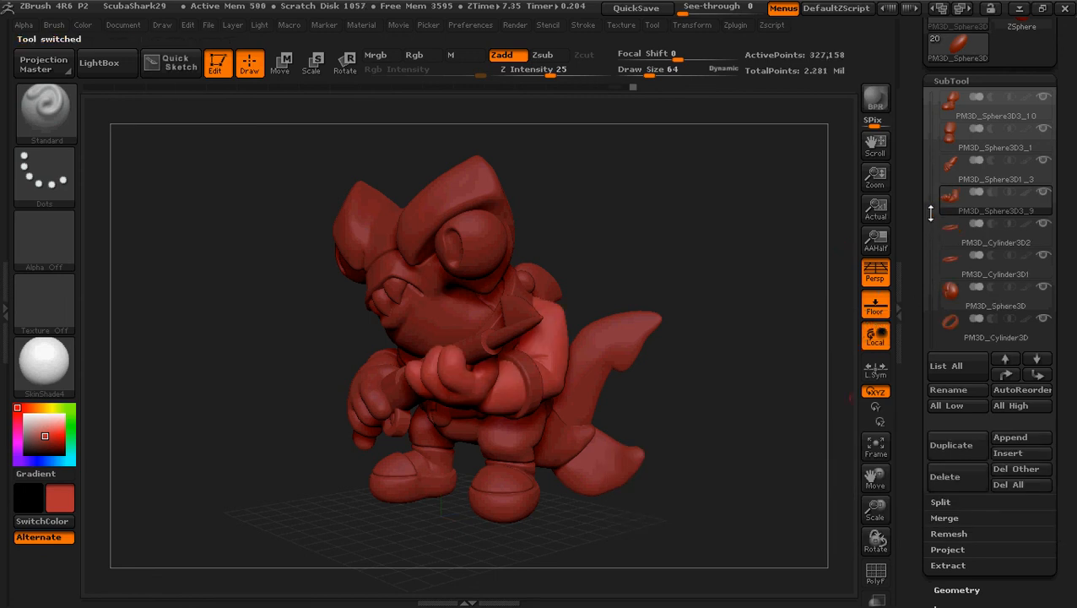
mouse_move(929, 208)
mouse_down()
mouse_move(929, 268)
mouse_move(917, 150)
mouse_up()
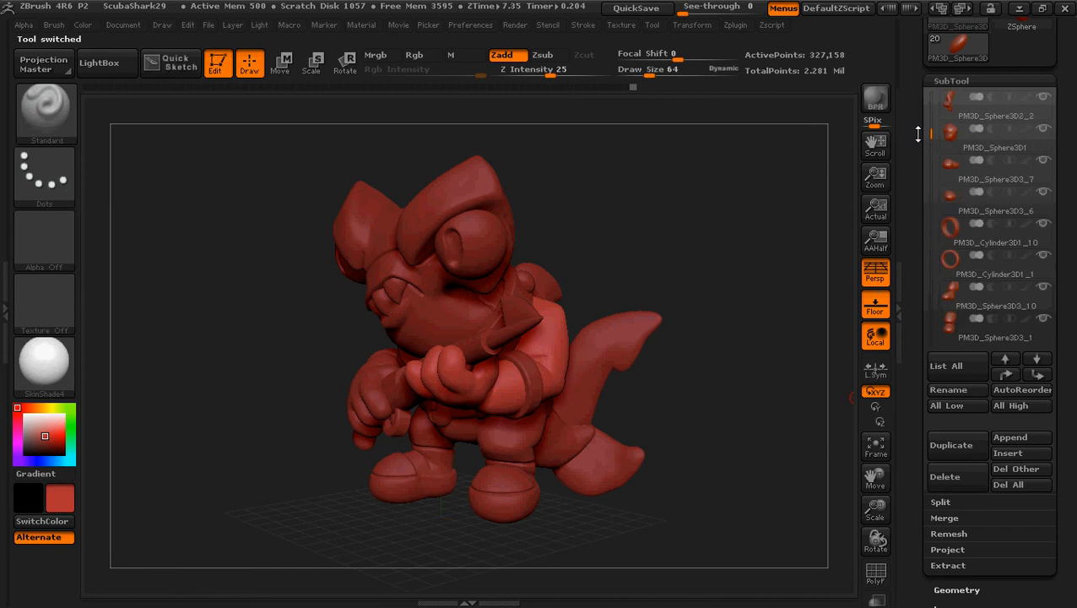
drag(919, 151, 919, 96)
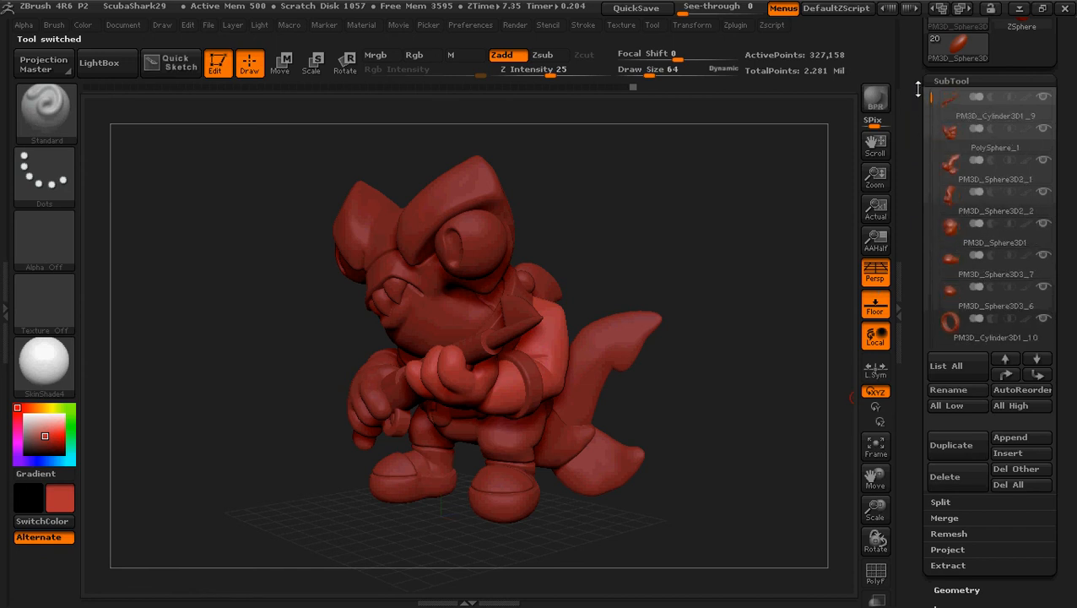
Make the harpoon gun the active subtool and merge the next part down into it, dismissing the warning
click(954, 106)
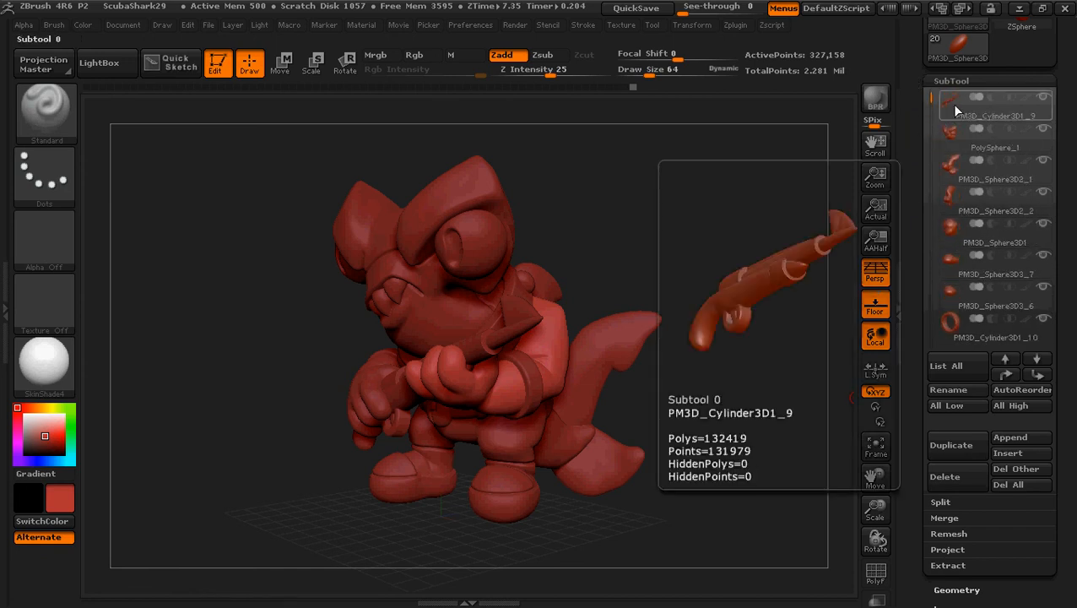
click(955, 108)
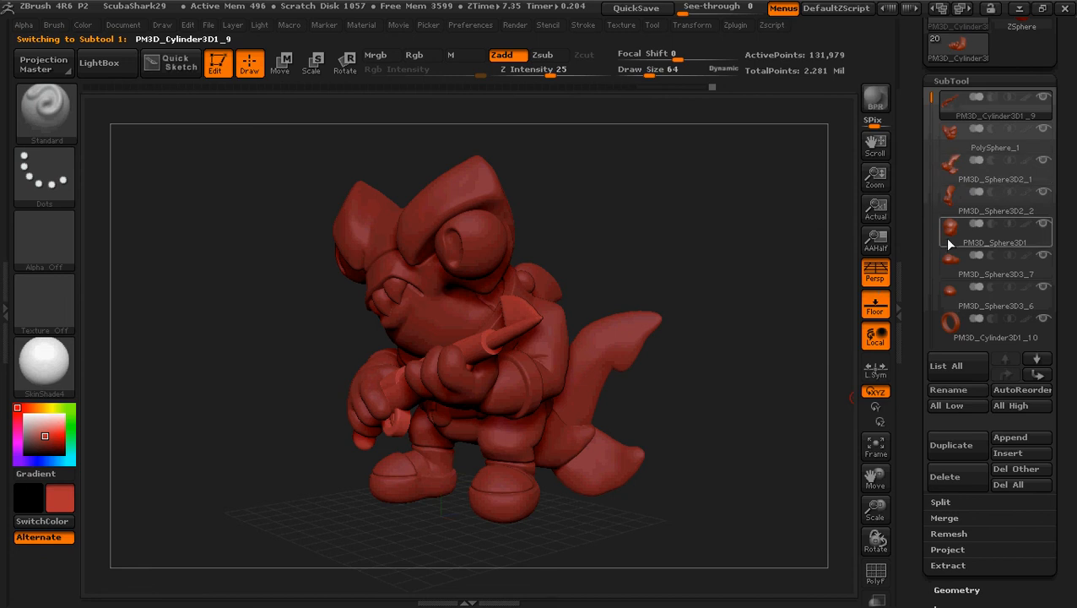
click(952, 518)
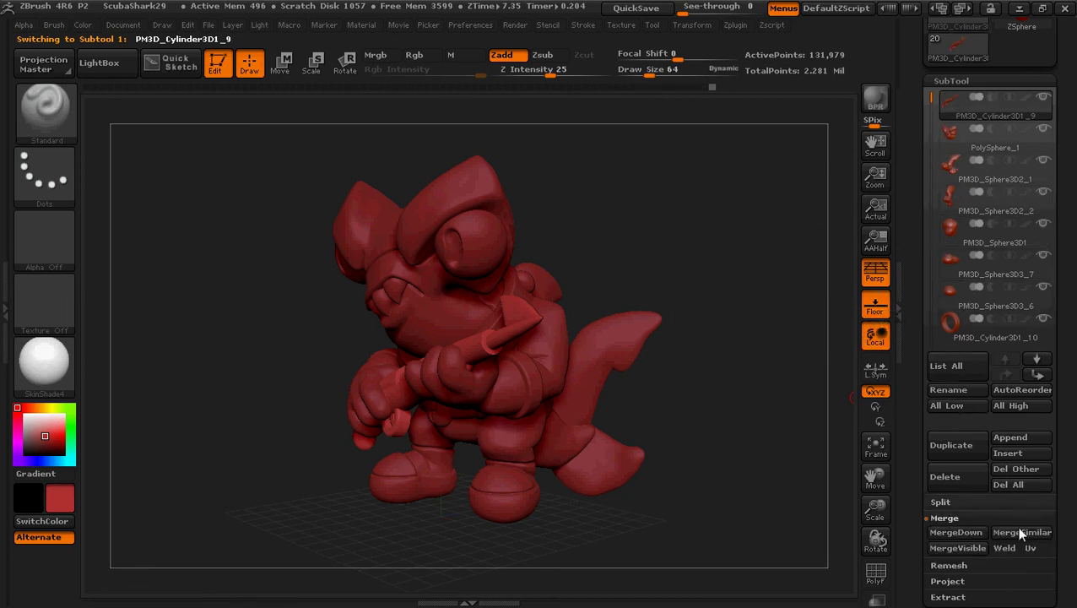
click(971, 538)
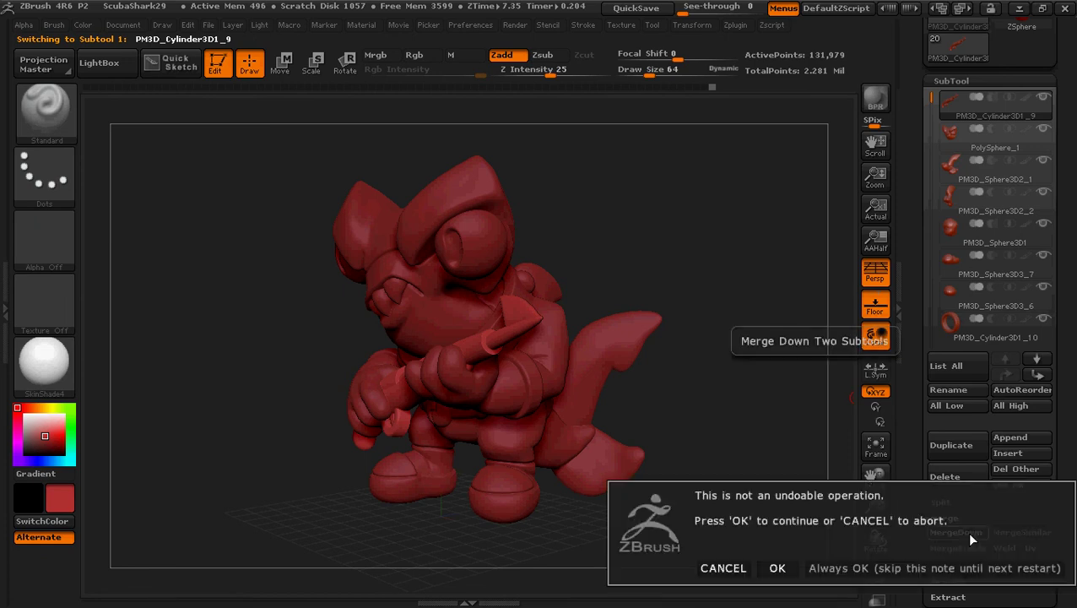
click(832, 568)
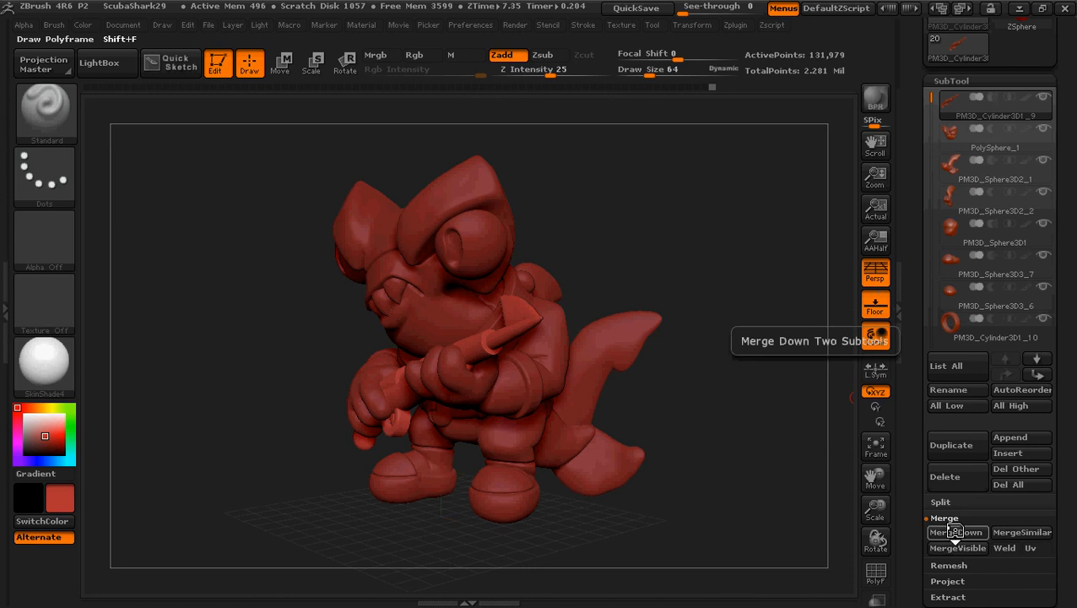
Merge Down repeatedly until every remaining sphere and cylinder part is combined into one subtool
click(959, 532)
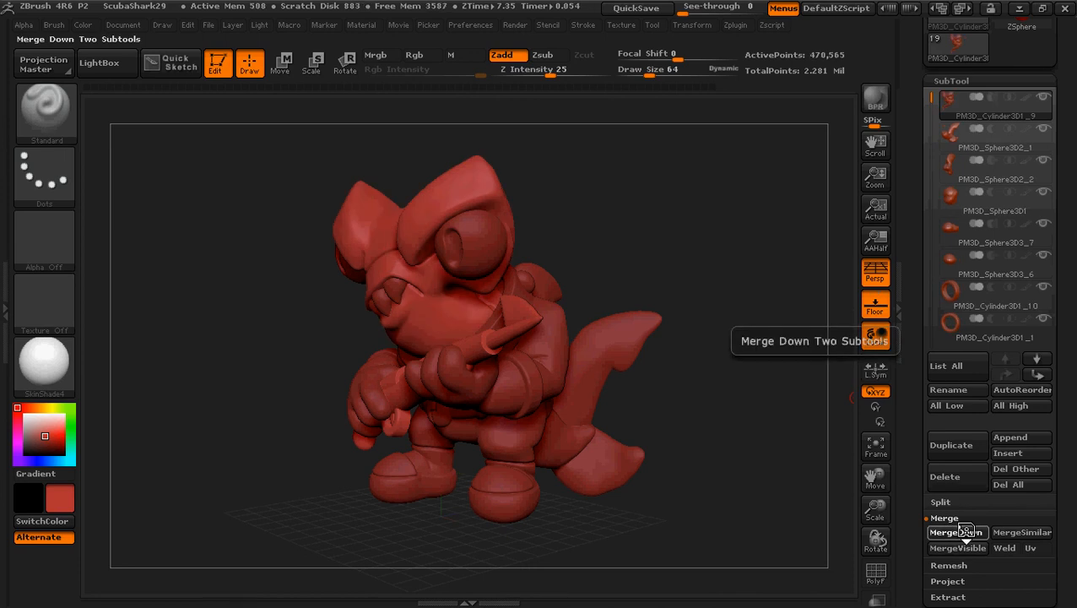
click(960, 532)
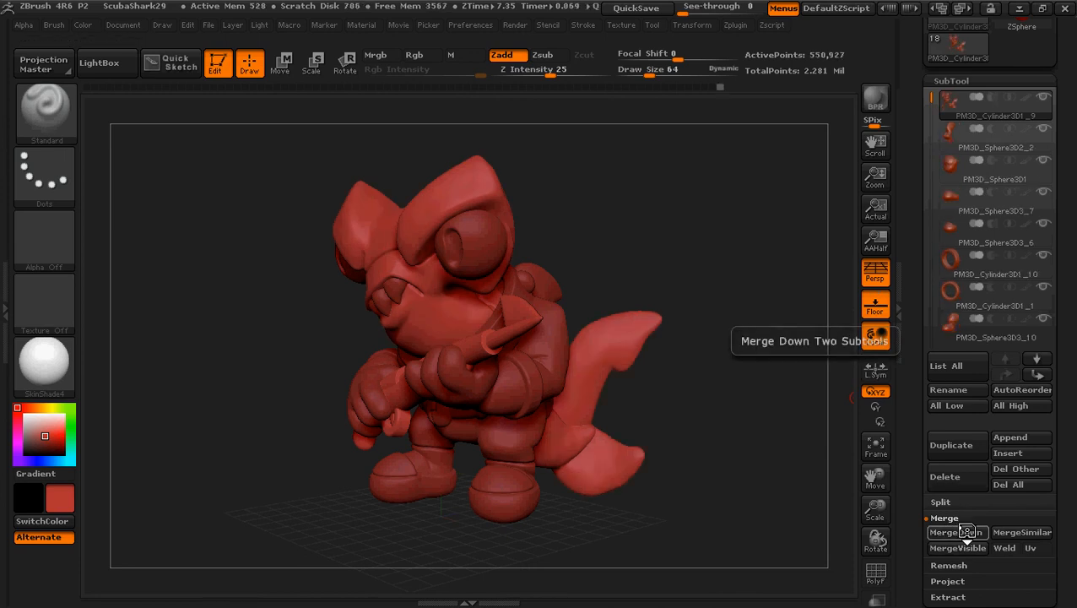
click(962, 532)
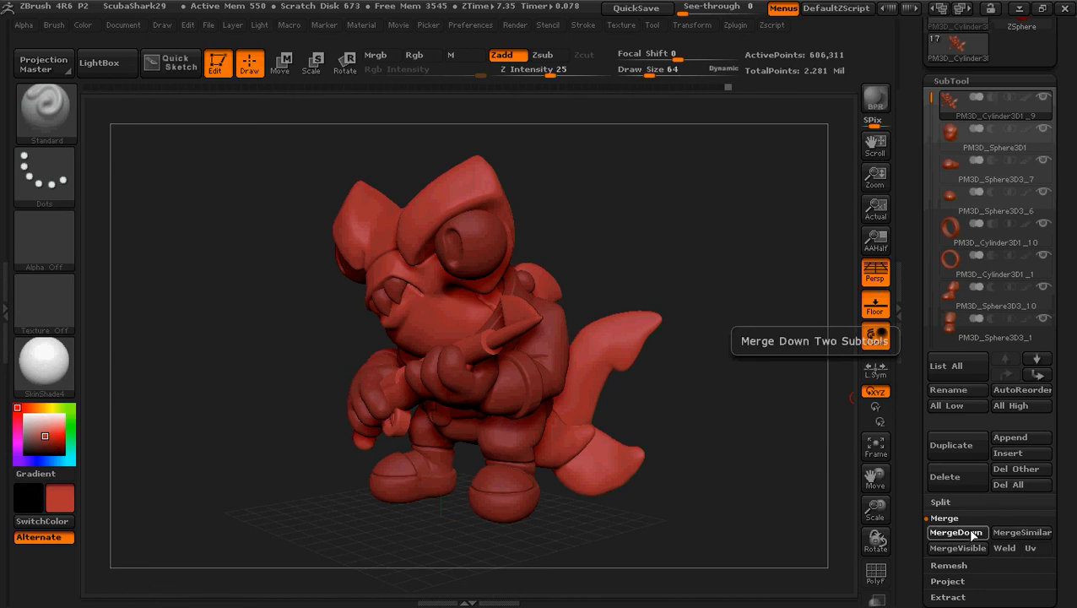
click(971, 534)
click(973, 532)
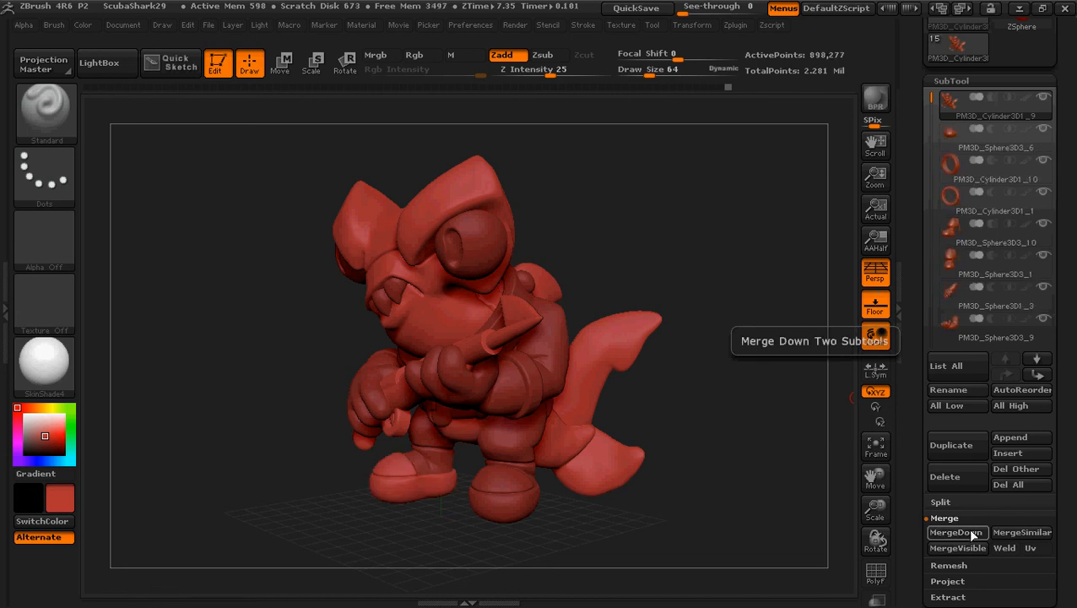
click(973, 533)
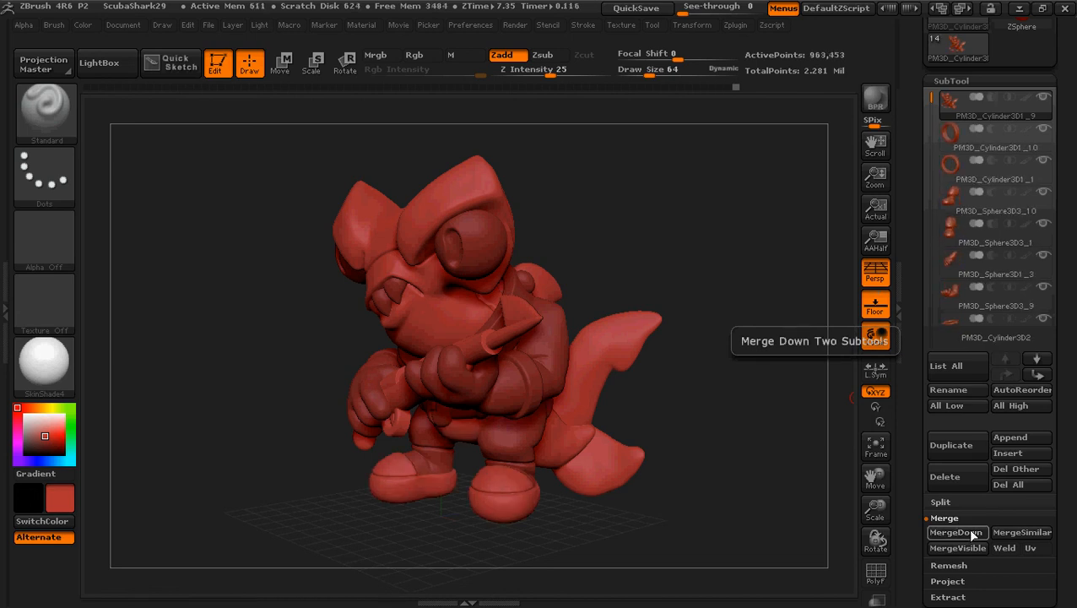
click(972, 532)
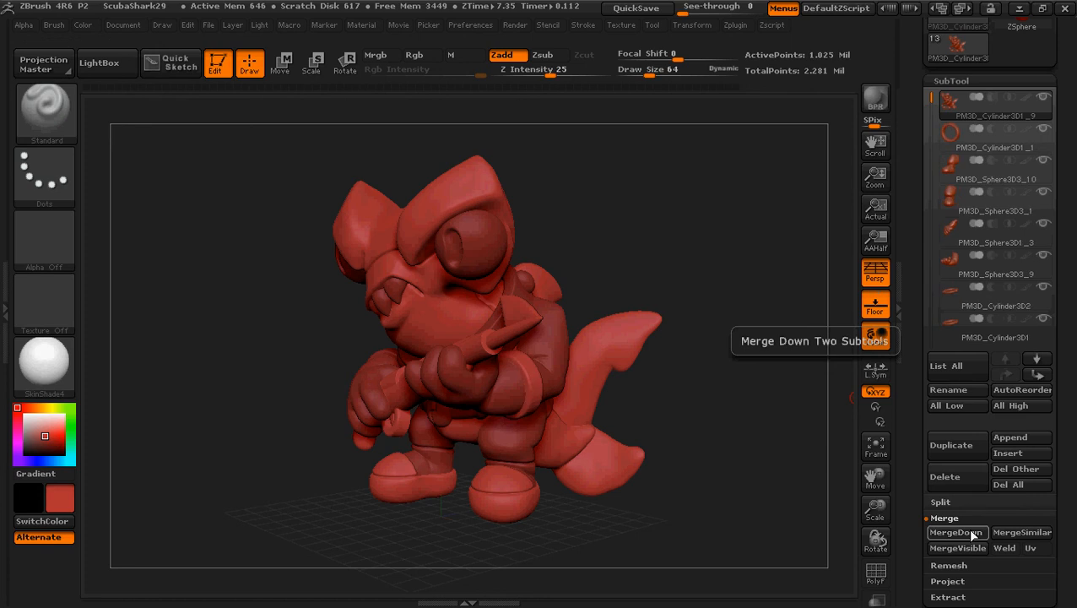
click(973, 533)
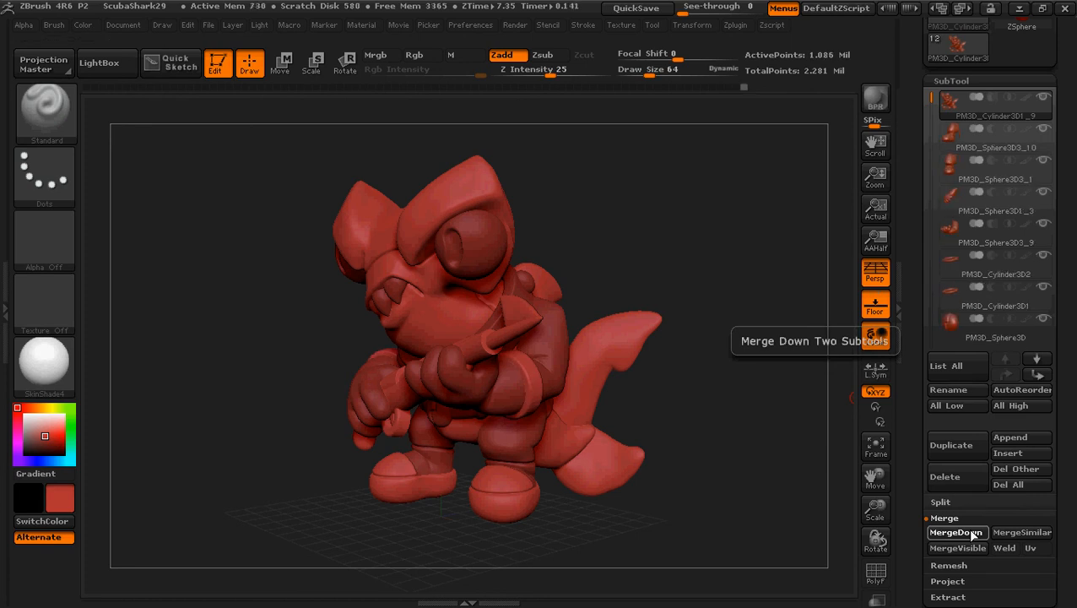
click(972, 532)
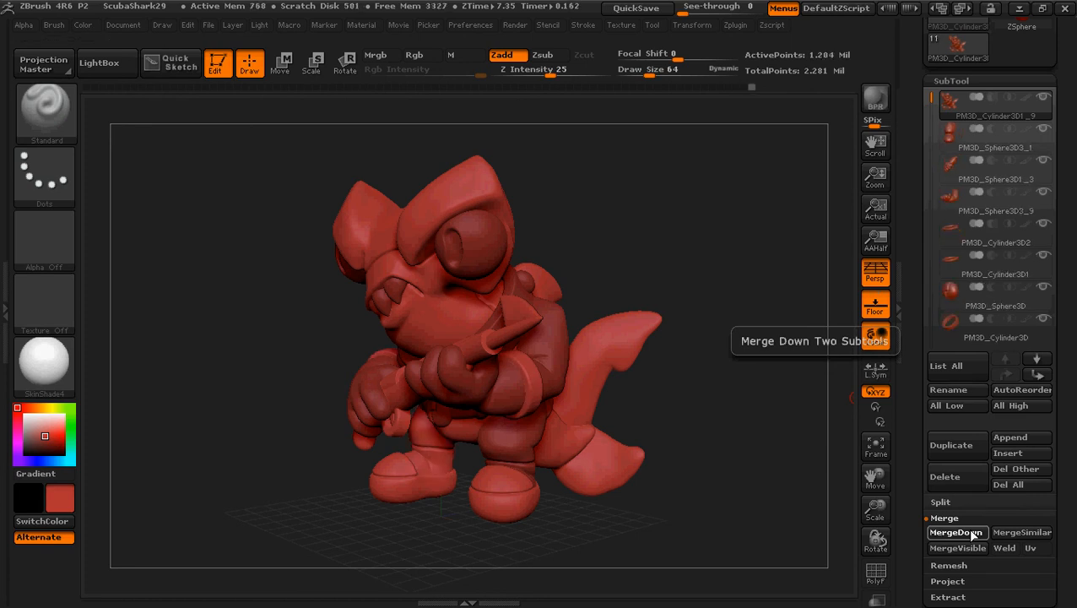
click(972, 533)
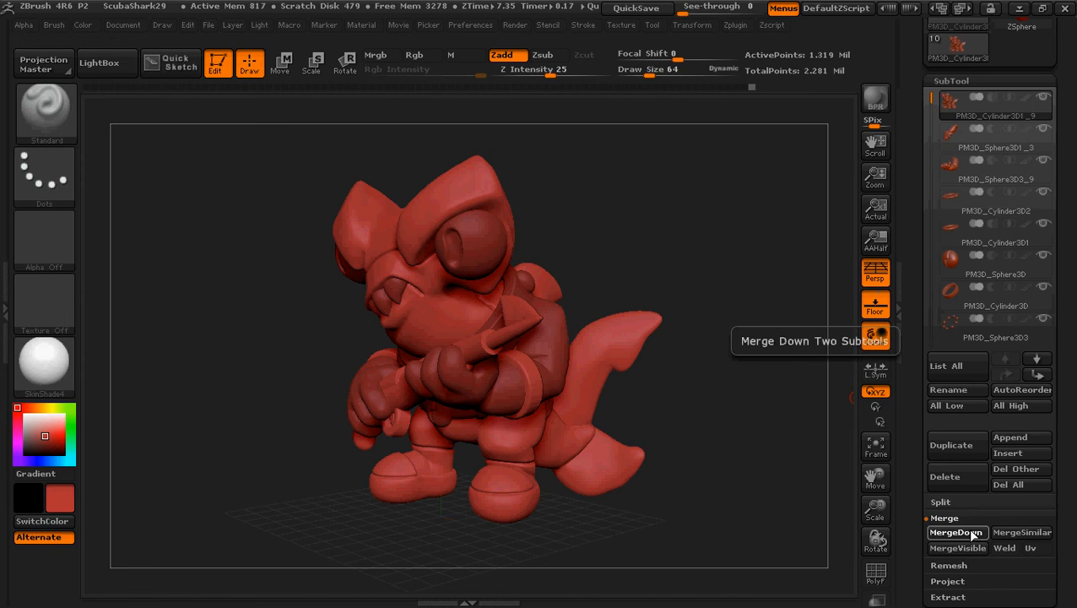
click(973, 533)
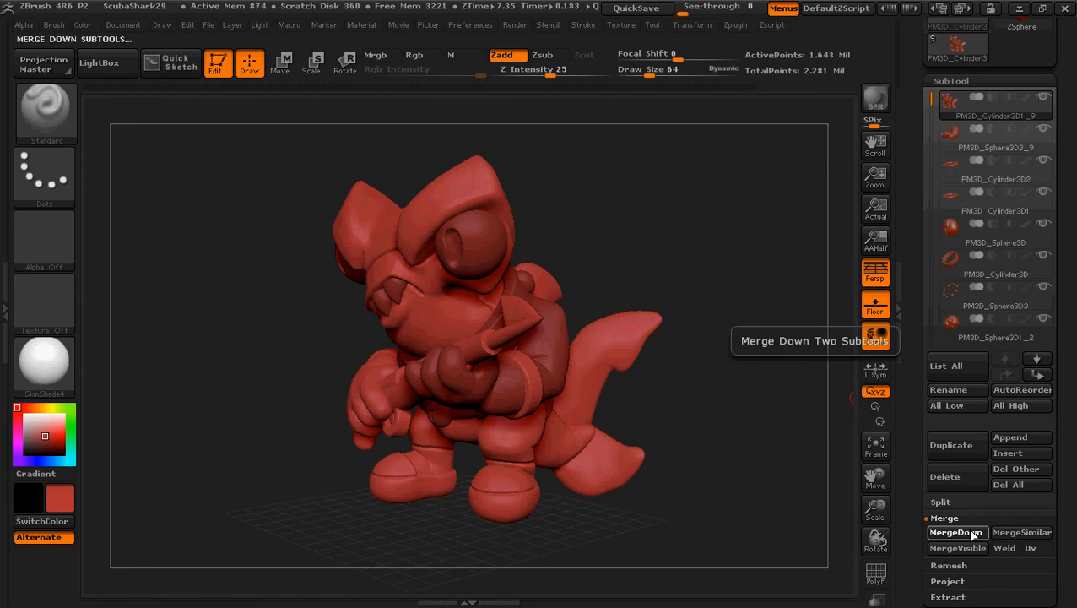
click(972, 533)
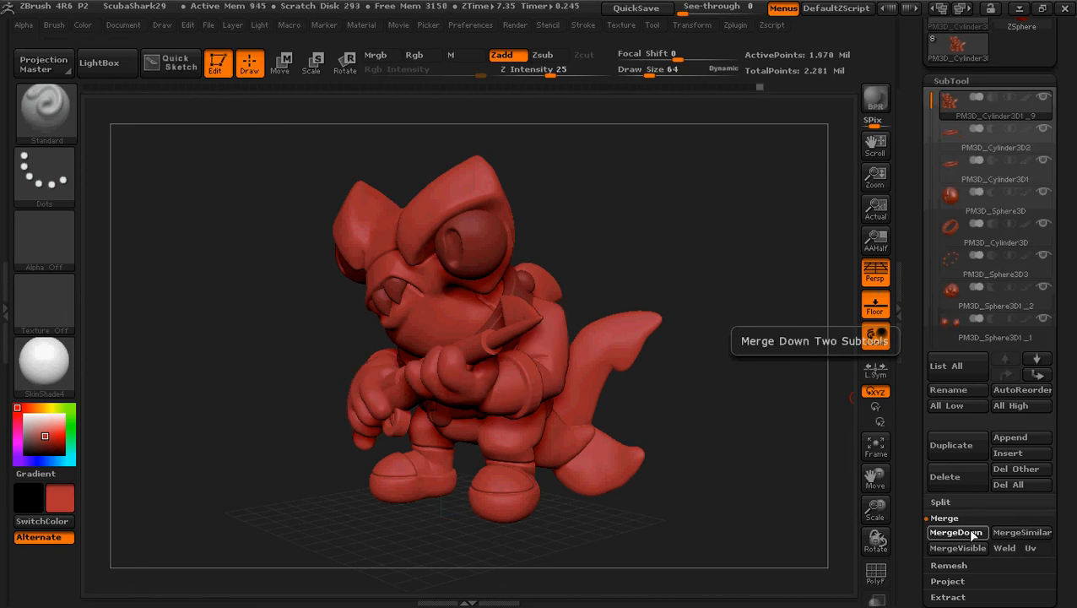
click(972, 532)
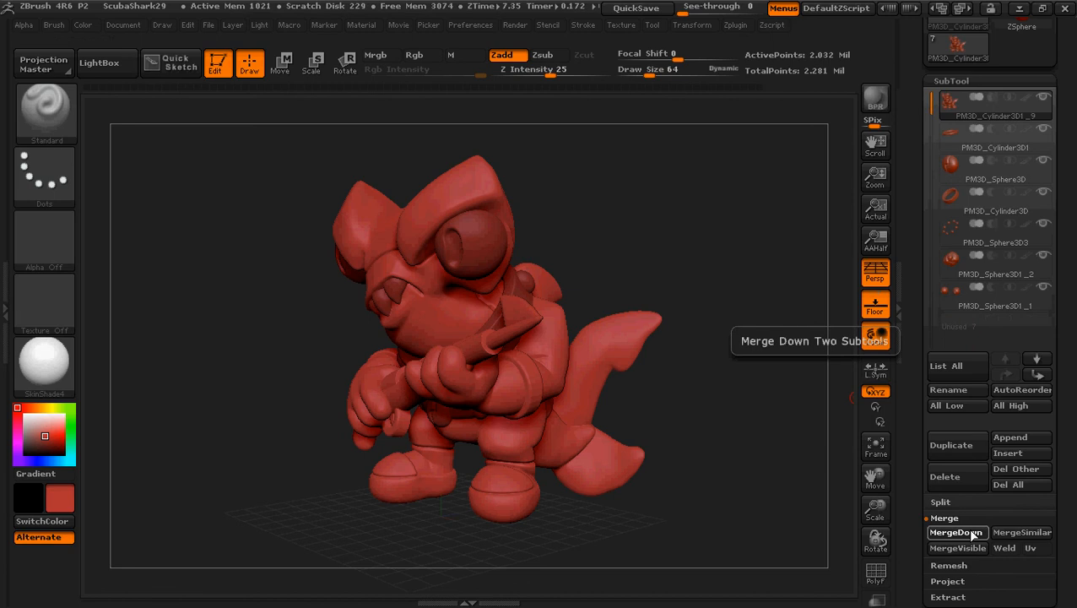
click(972, 533)
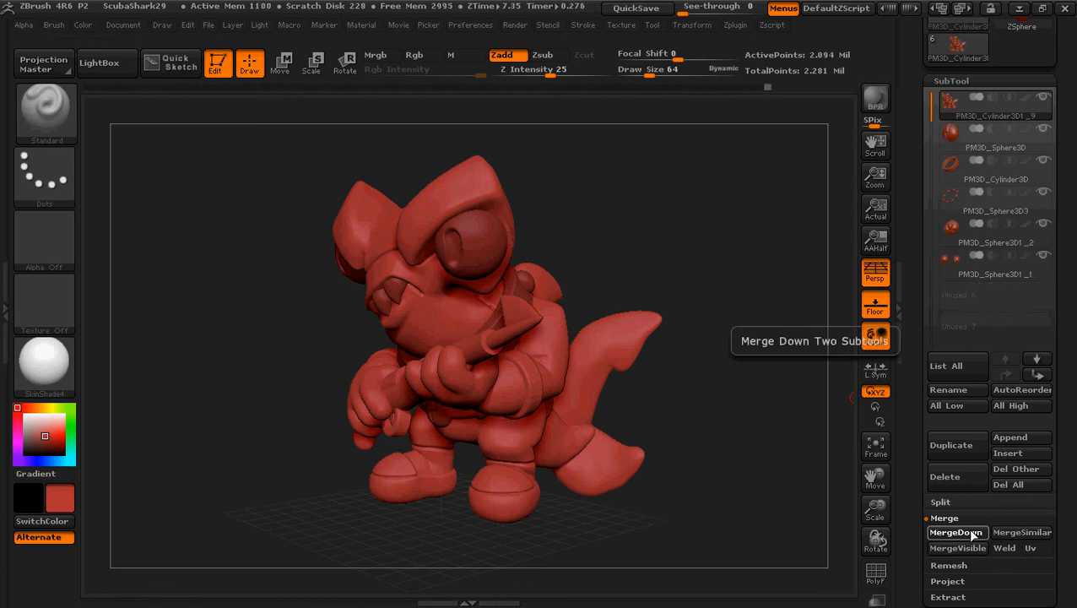
click(973, 533)
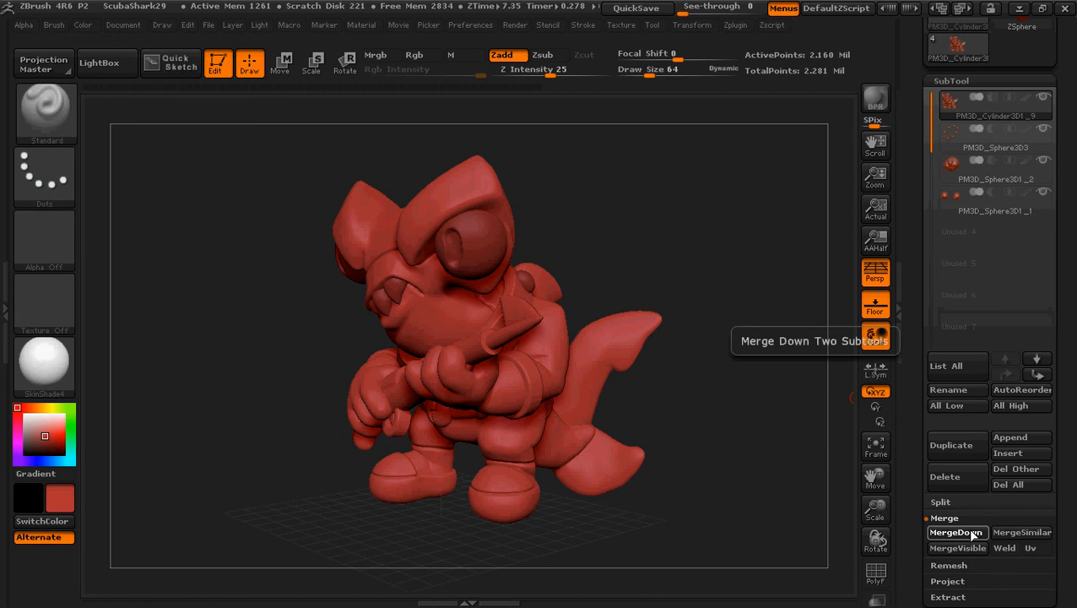
click(973, 533)
click(973, 532)
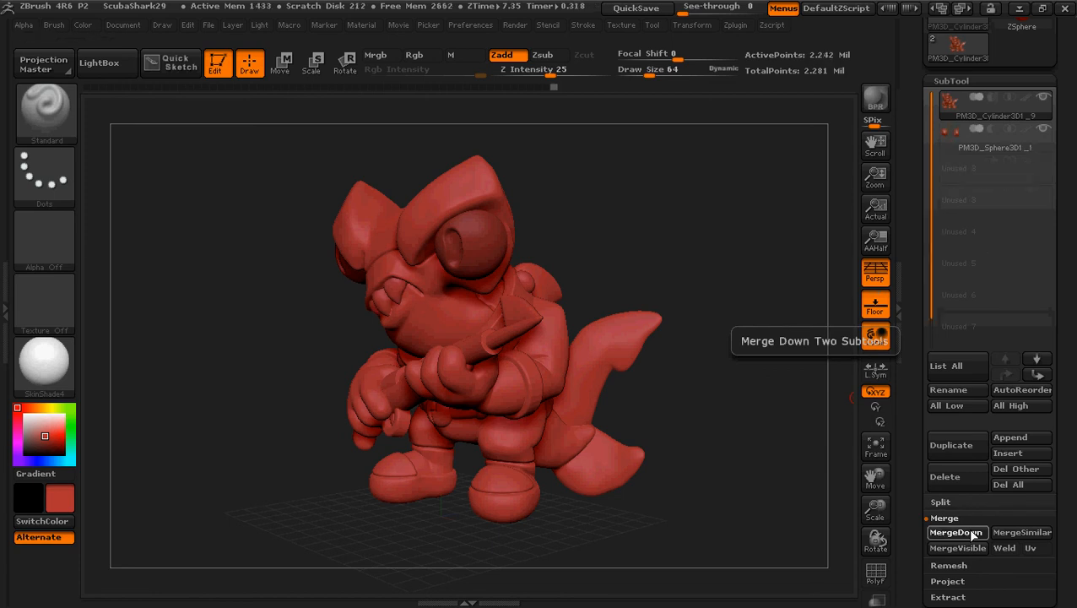
click(973, 533)
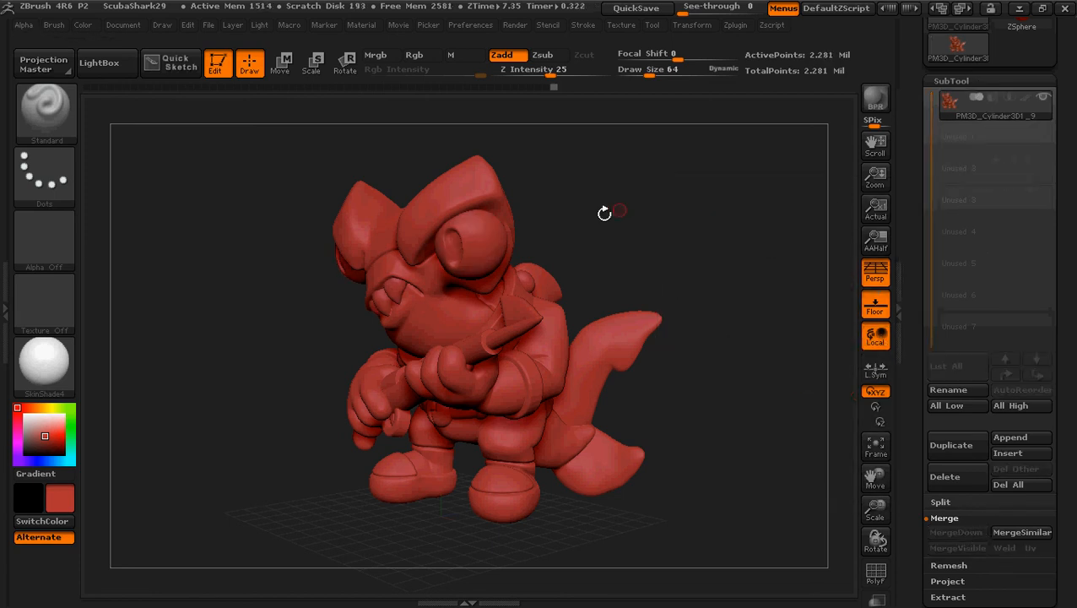
mouse_move(602, 214)
mouse_down()
mouse_move(725, 221)
mouse_move(548, 200)
mouse_move(614, 221)
mouse_move(596, 222)
mouse_up()
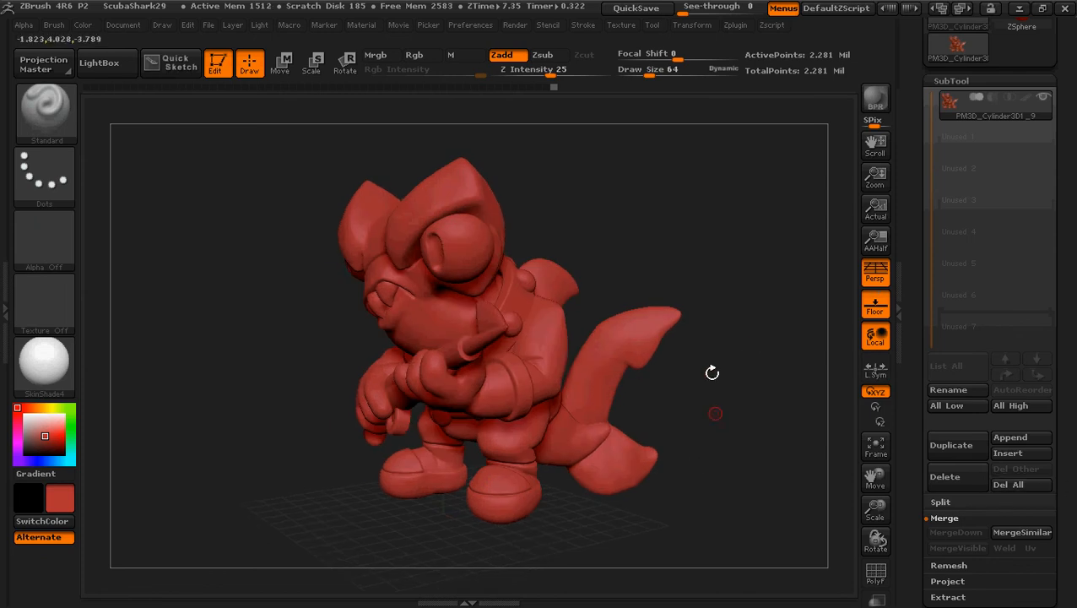
mouse_move(712, 372)
shift+mouse_down()
mouse_move(692, 385)
mouse_move(721, 385)
shift+mouse_up()
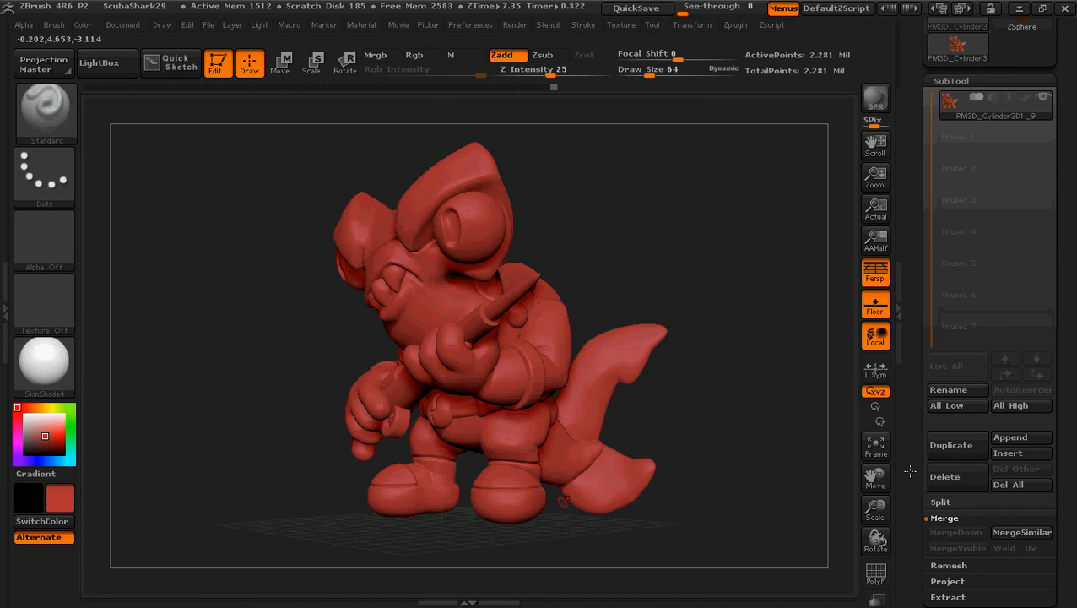
scroll(971, 338, down, 3)
scroll(947, 336, down, 5)
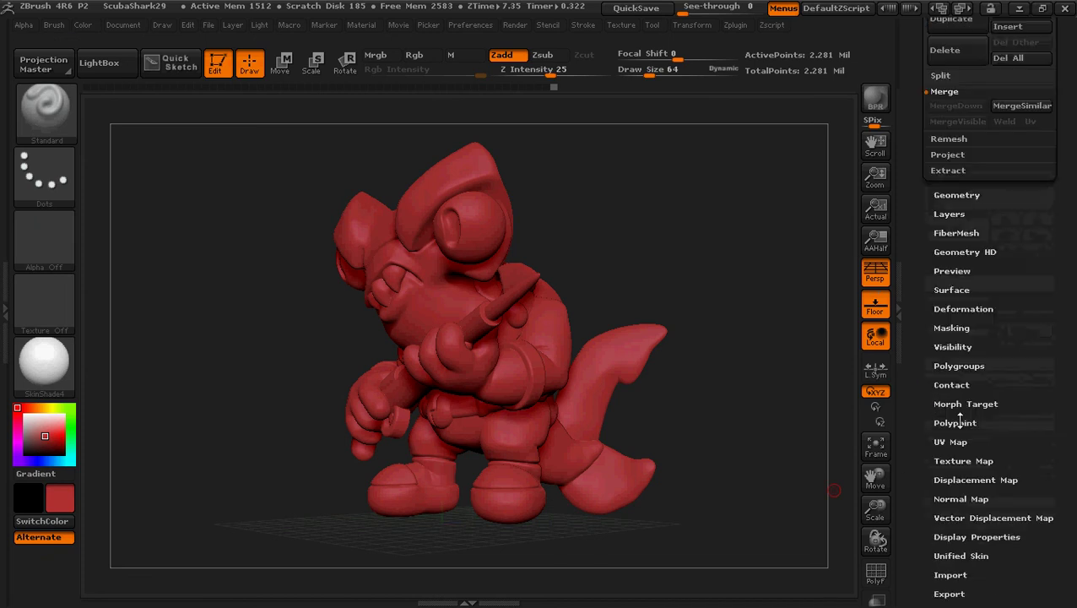
In Deformation, drag Flatten to negative values so the feet and tail bottoms sit on the floor
click(956, 309)
scroll(979, 321, up, 4)
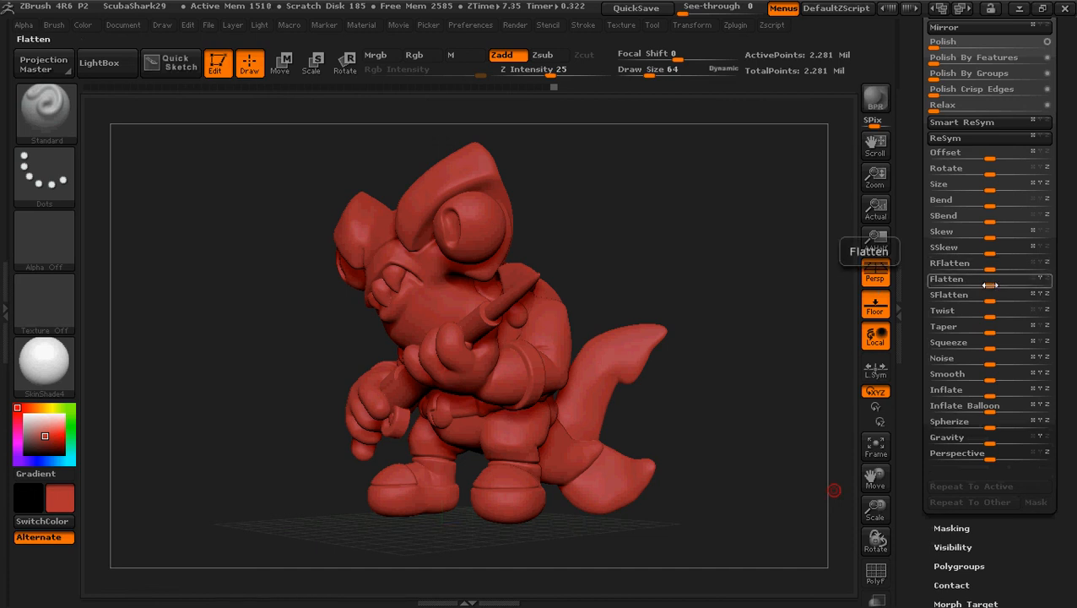
drag(989, 285, 1010, 283)
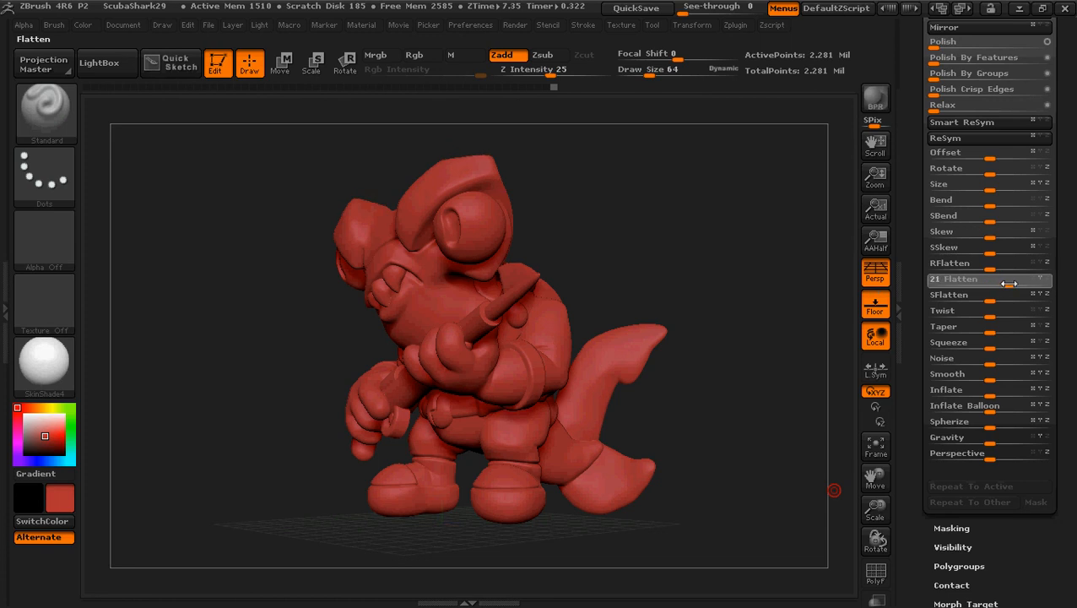
mouse_move(1009, 284)
mouse_down()
mouse_move(970, 281)
mouse_move(979, 282)
mouse_up()
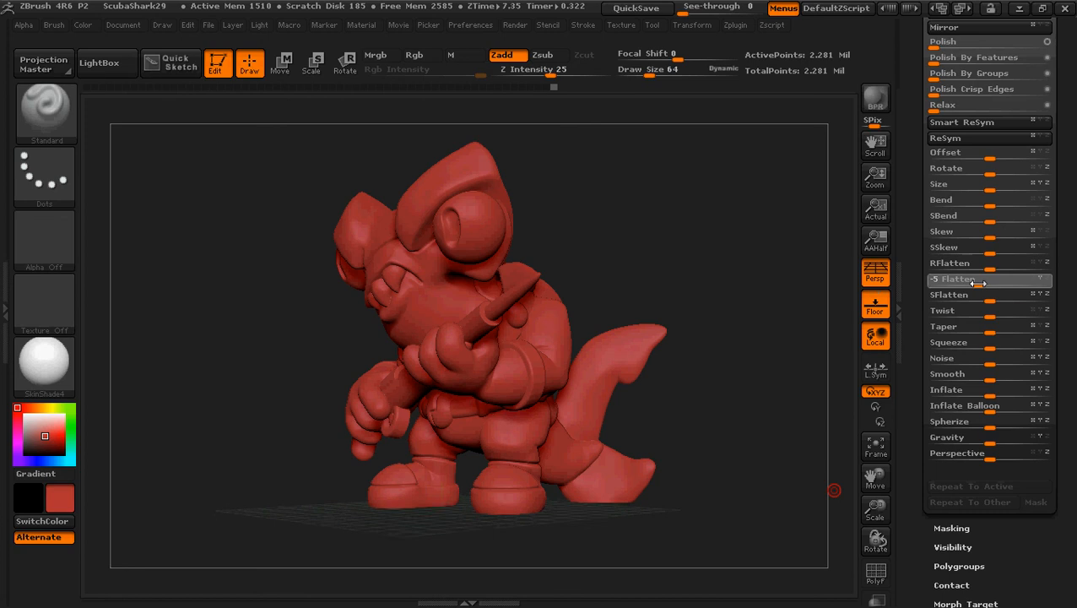
drag(980, 283, 980, 283)
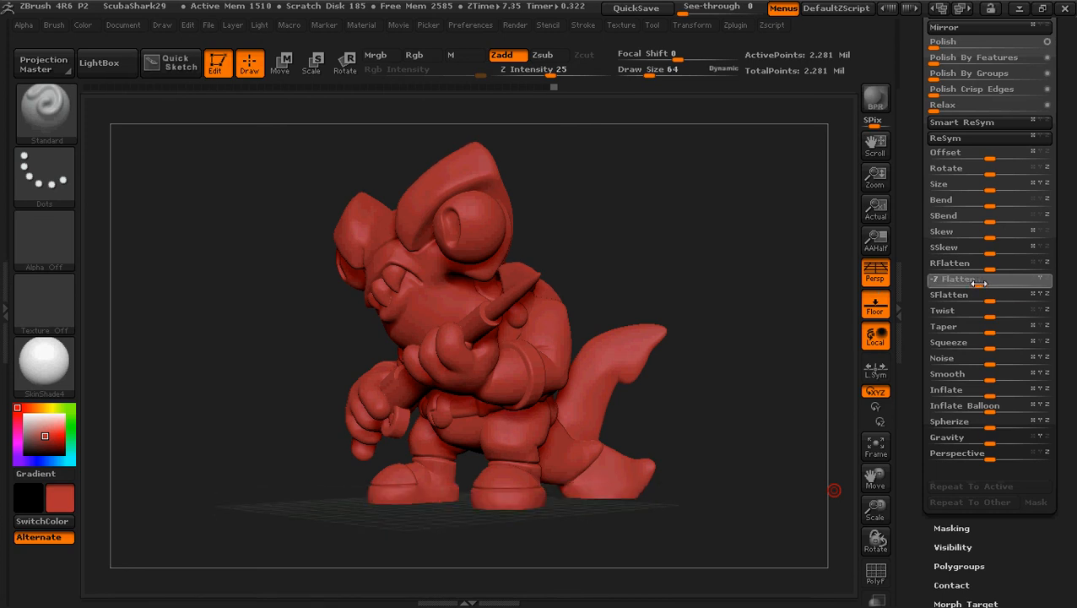
drag(979, 282, 980, 283)
Orbit the model to check the flattened underside from below, behind and a level side view
mouse_move(728, 391)
mouse_down()
mouse_move(740, 331)
mouse_move(723, 267)
mouse_move(705, 355)
mouse_up()
mouse_move(721, 415)
mouse_down()
mouse_move(729, 430)
mouse_move(692, 445)
mouse_move(733, 438)
mouse_move(698, 441)
mouse_up()
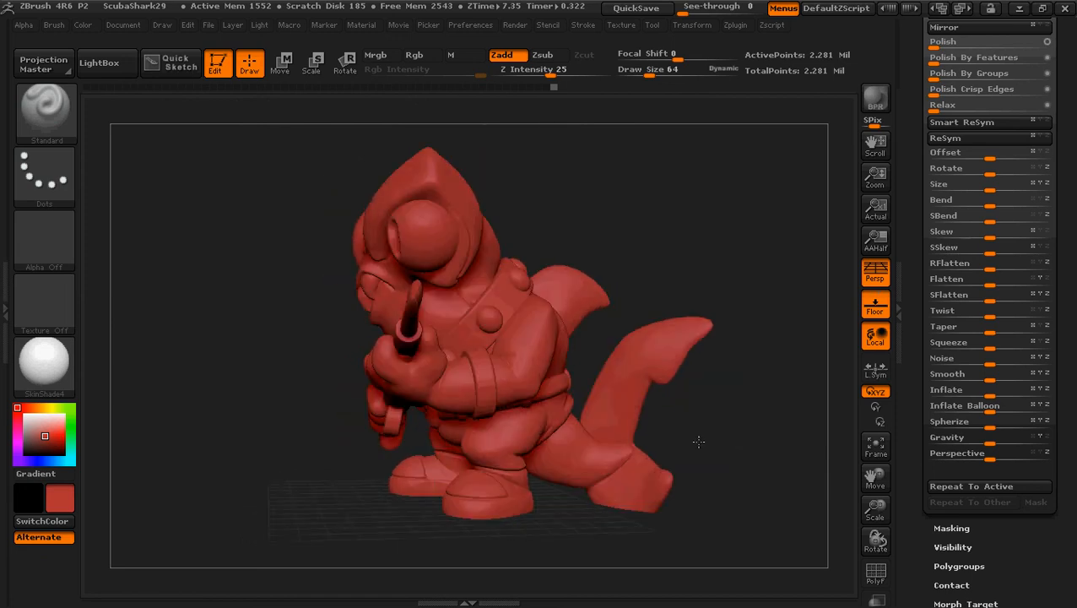
drag(704, 356, 707, 358)
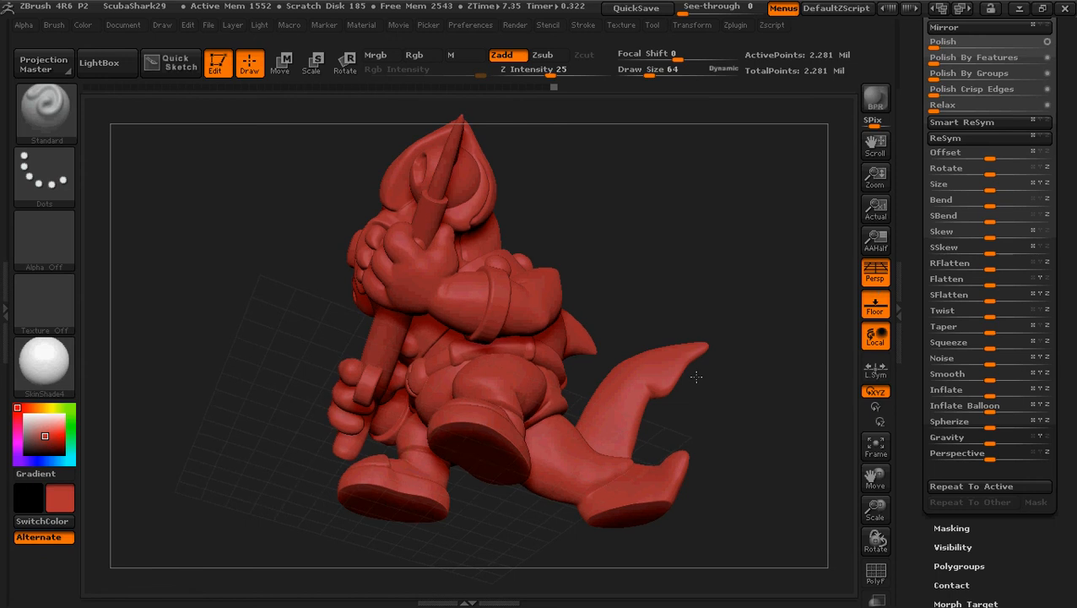
drag(707, 358, 700, 430)
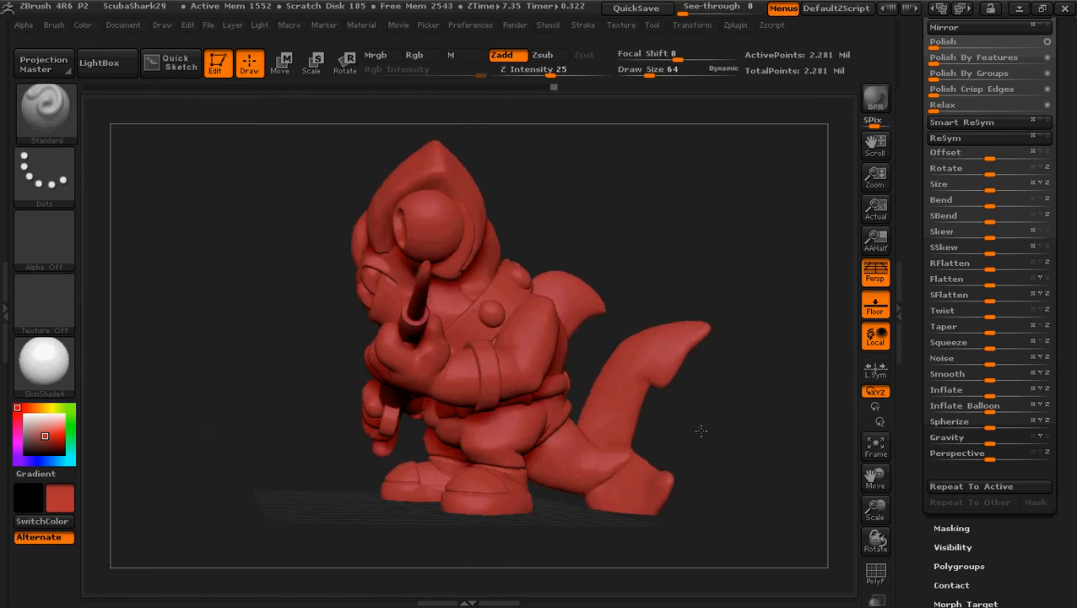
Open ScubaShark29.ZPR, discarding the unsaved changes to the current project
click(209, 27)
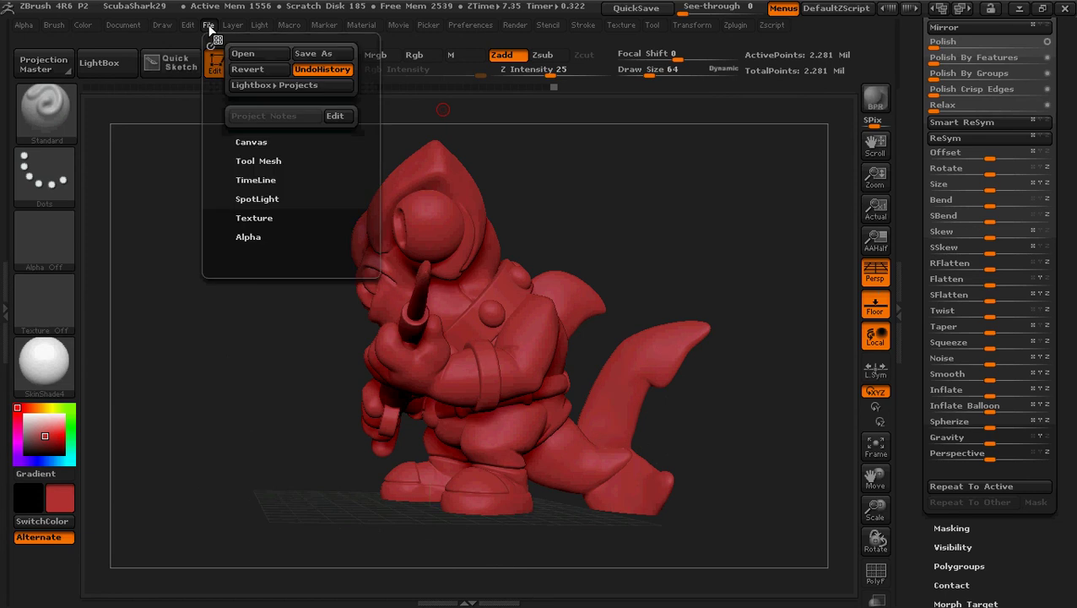
click(272, 56)
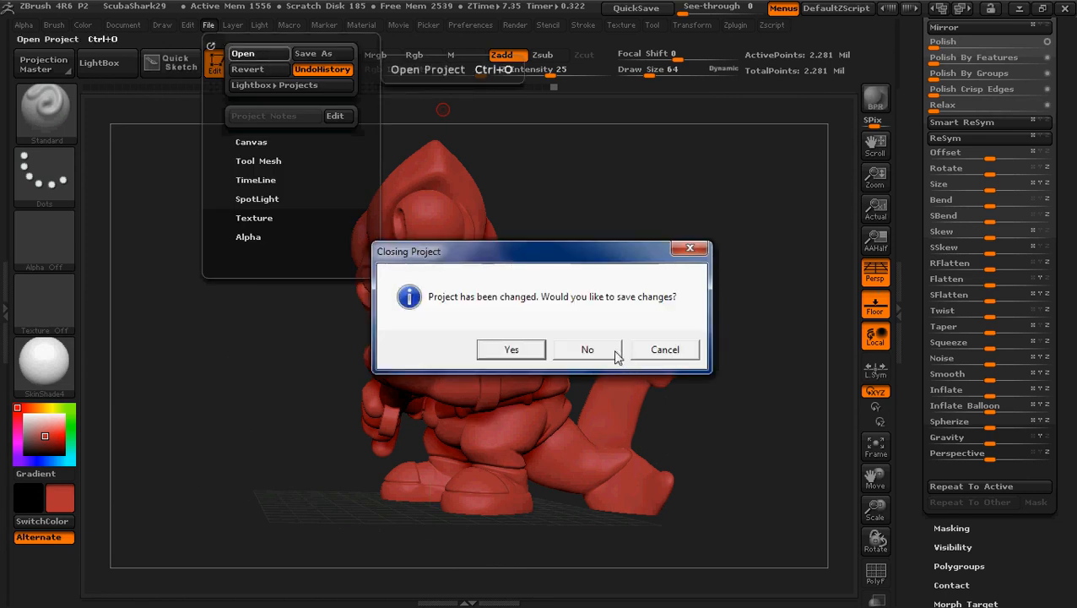
click(588, 353)
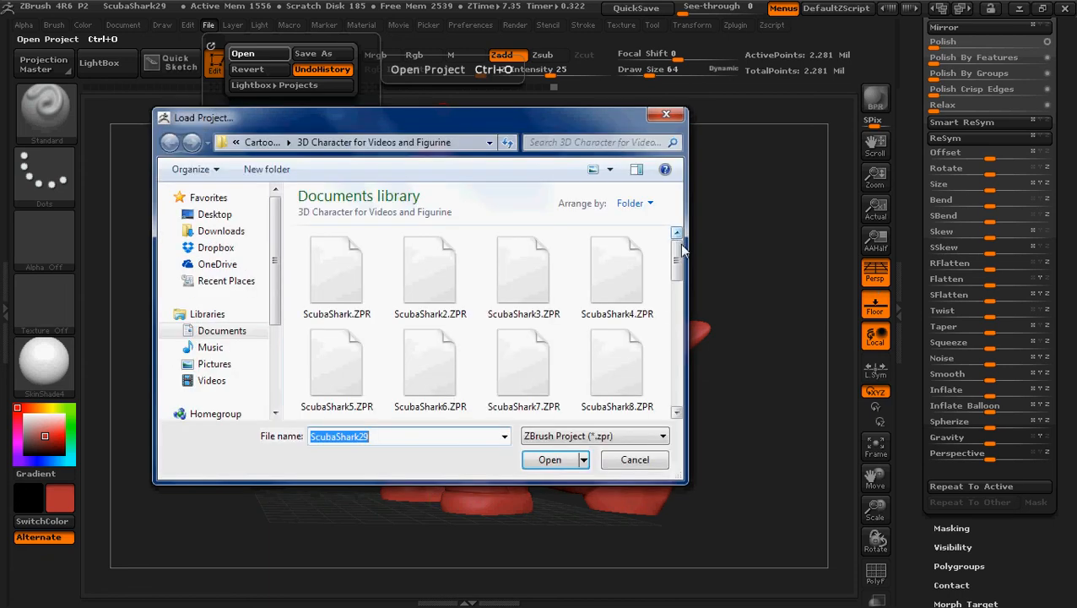
scroll(553, 253, down, 1)
scroll(553, 253, down, 3)
scroll(553, 252, down, 5)
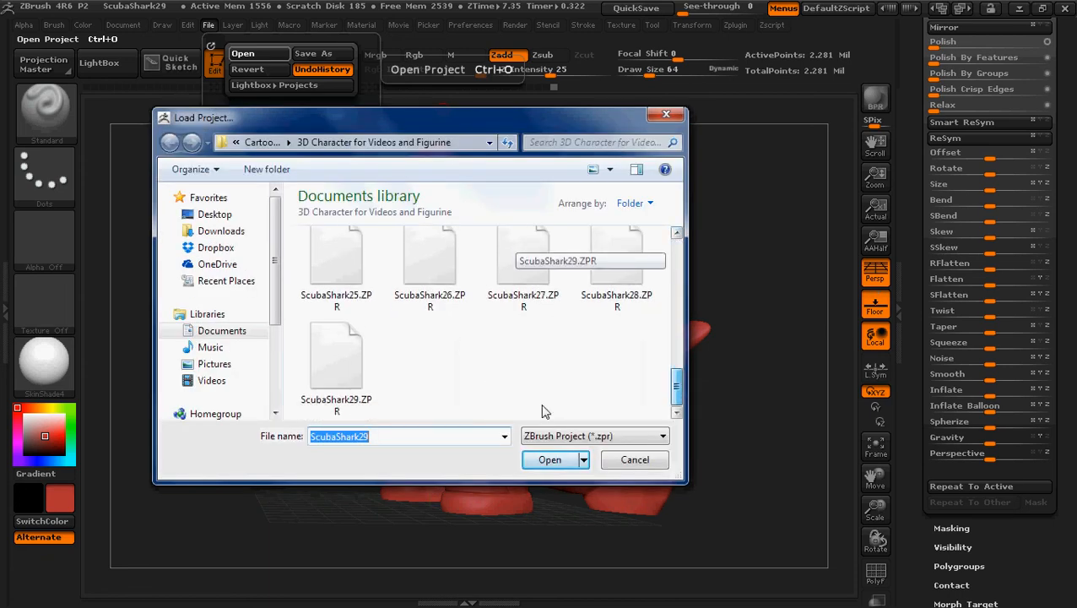
click(331, 363)
click(548, 459)
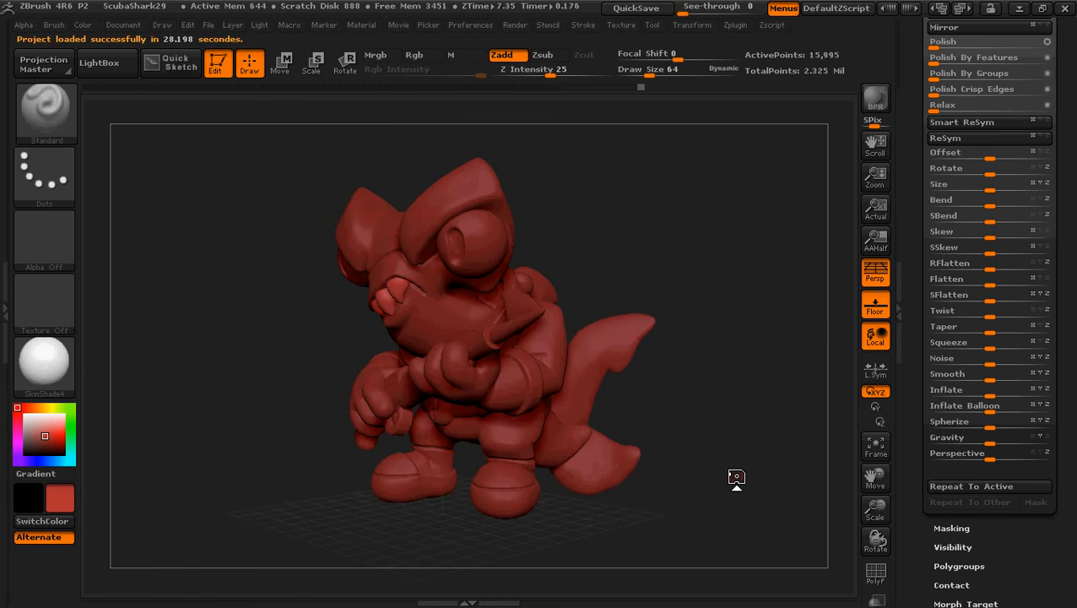
Scroll the SubTool list and make PM3D_Sphere3D3_3 the active part
drag(709, 479, 653, 476)
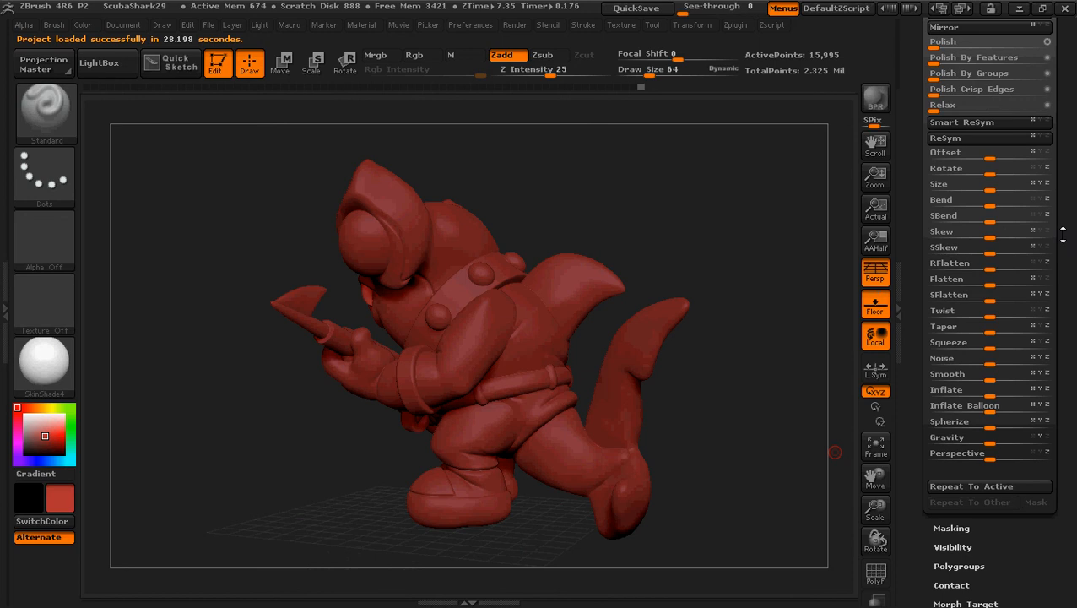
drag(1063, 234, 1062, 507)
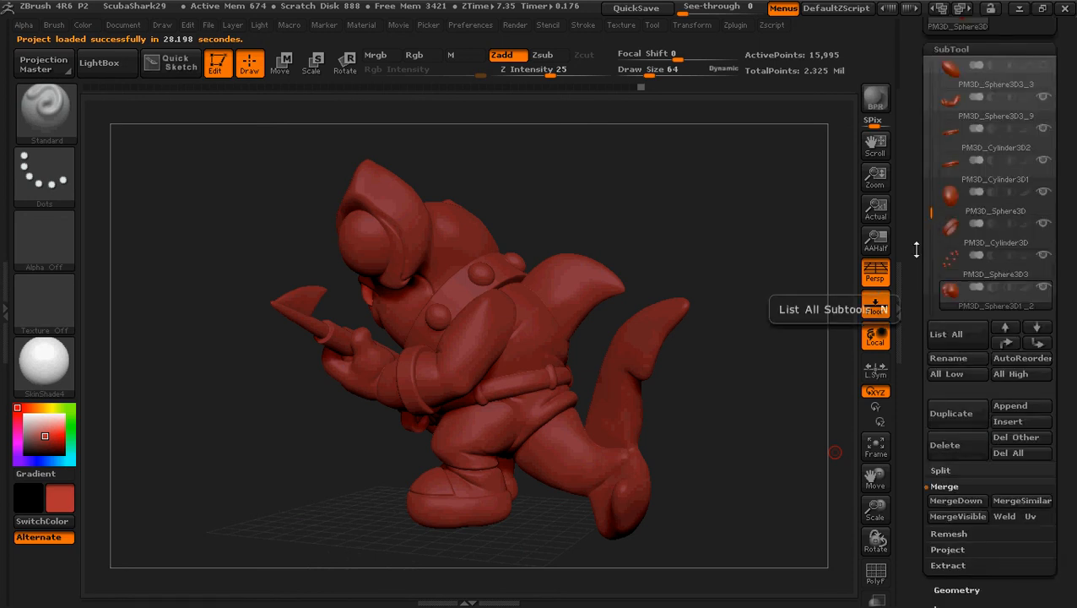
scroll(988, 152, up, 3)
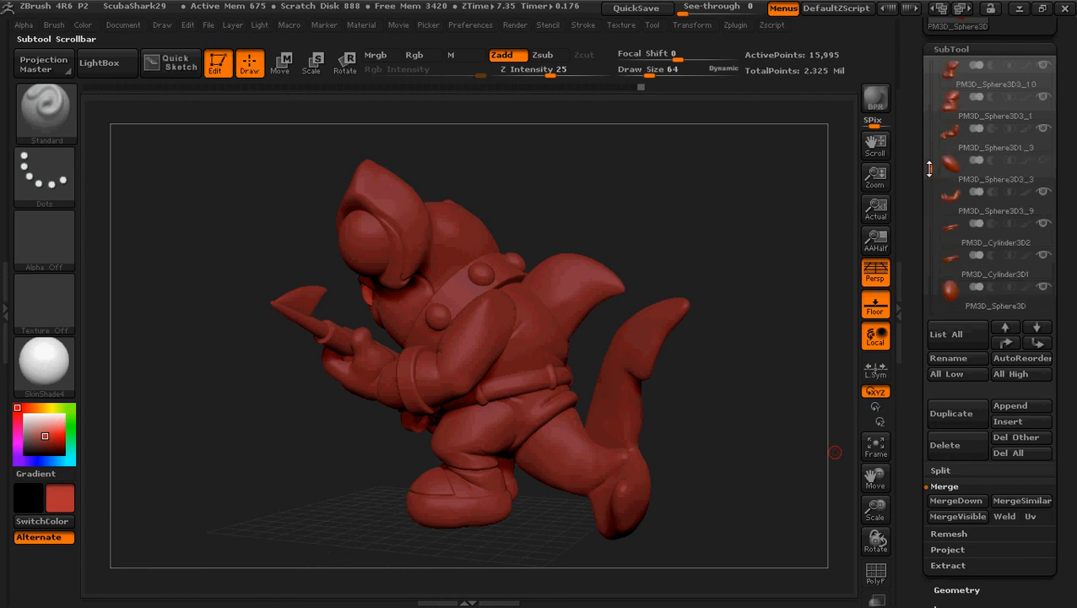
click(1005, 173)
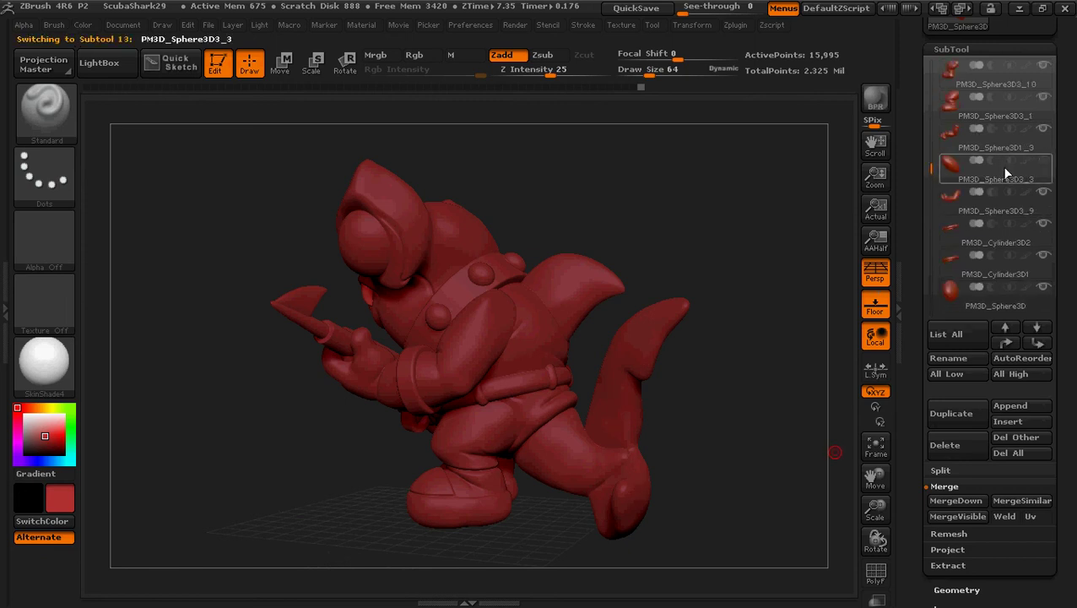
Delete the PM3D_Sphere3D3_3 piece and make the top cylinder subtool active
click(971, 453)
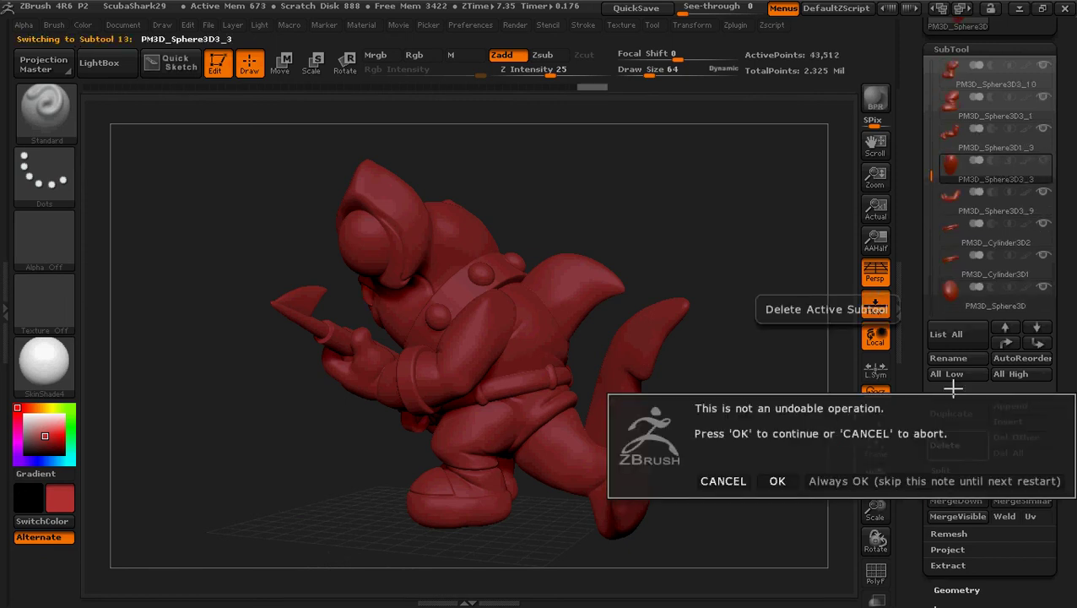
click(778, 481)
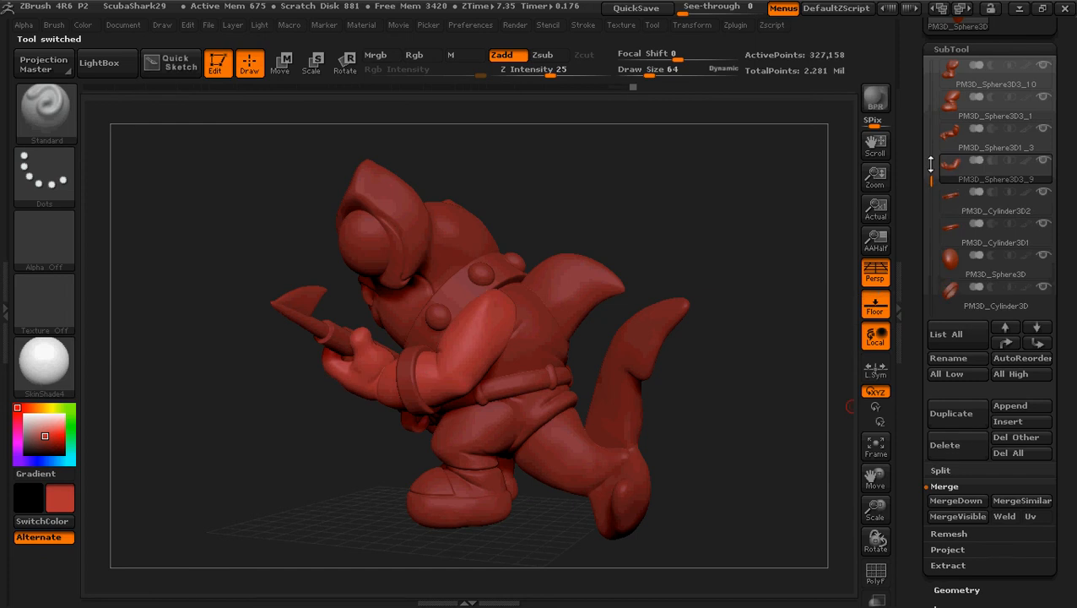
drag(931, 165, 932, 67)
click(960, 70)
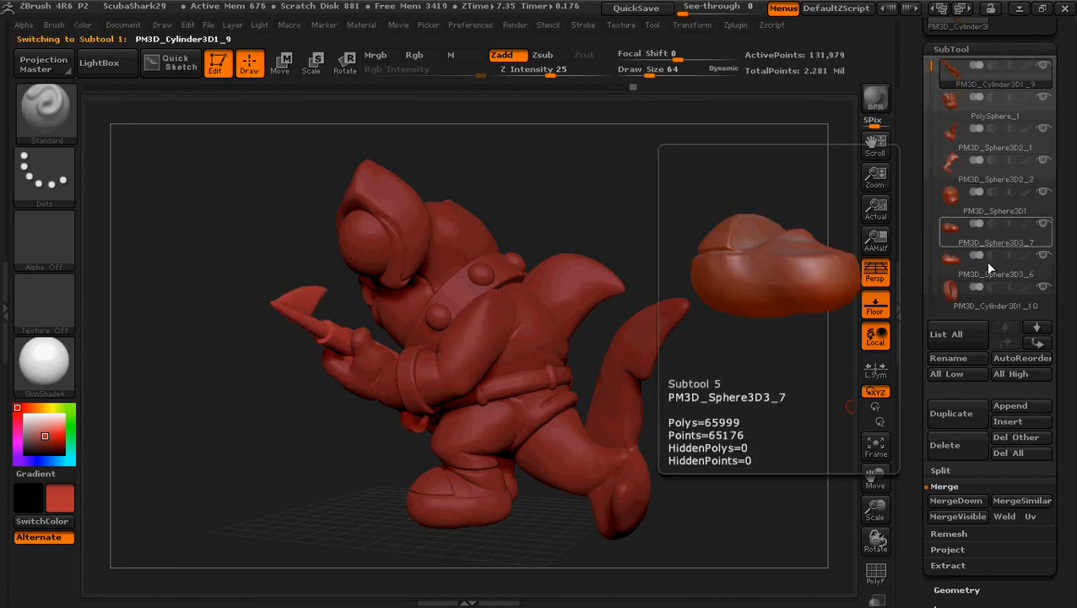
Insert a Plane3D mesh as a new subtool and make PM3D_Plane3D active
click(1009, 422)
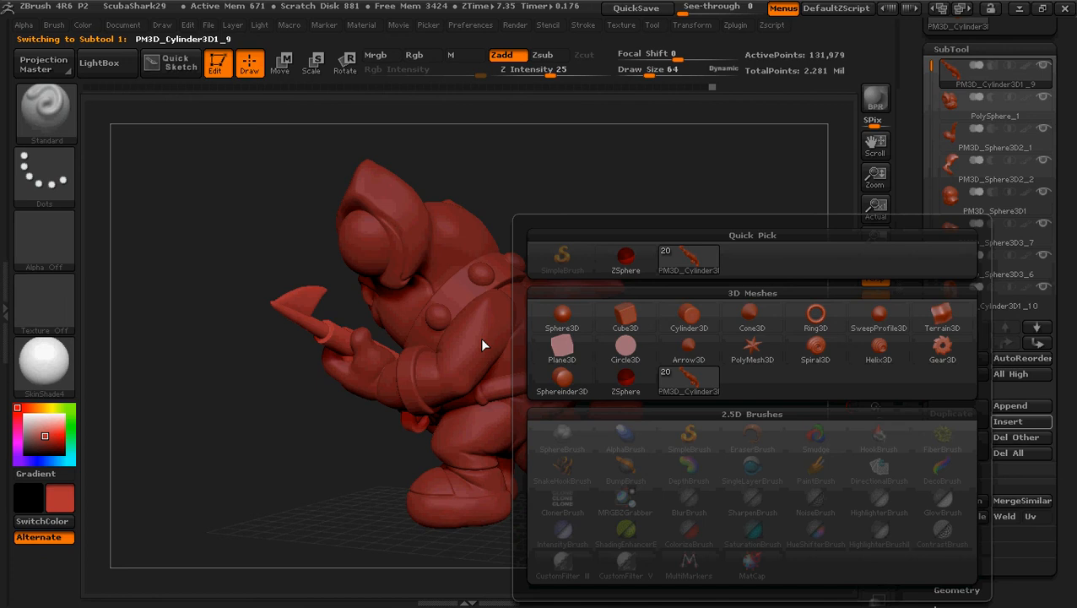
click(566, 352)
mouse_move(565, 353)
mouse_down()
mouse_move(629, 252)
mouse_move(720, 179)
mouse_move(679, 263)
mouse_up()
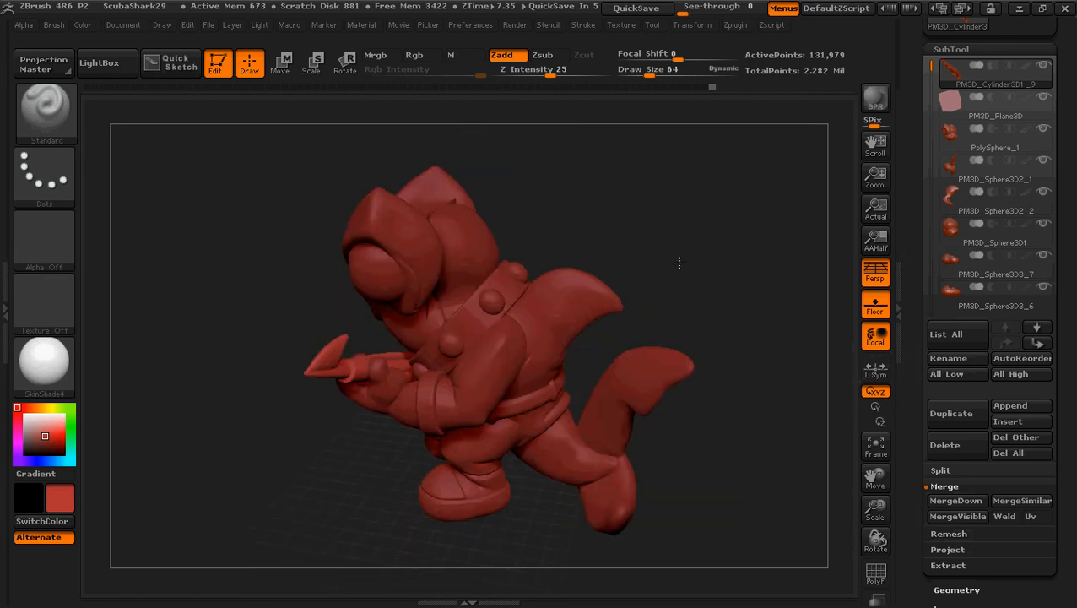
click(996, 105)
scroll(1056, 202, down, 5)
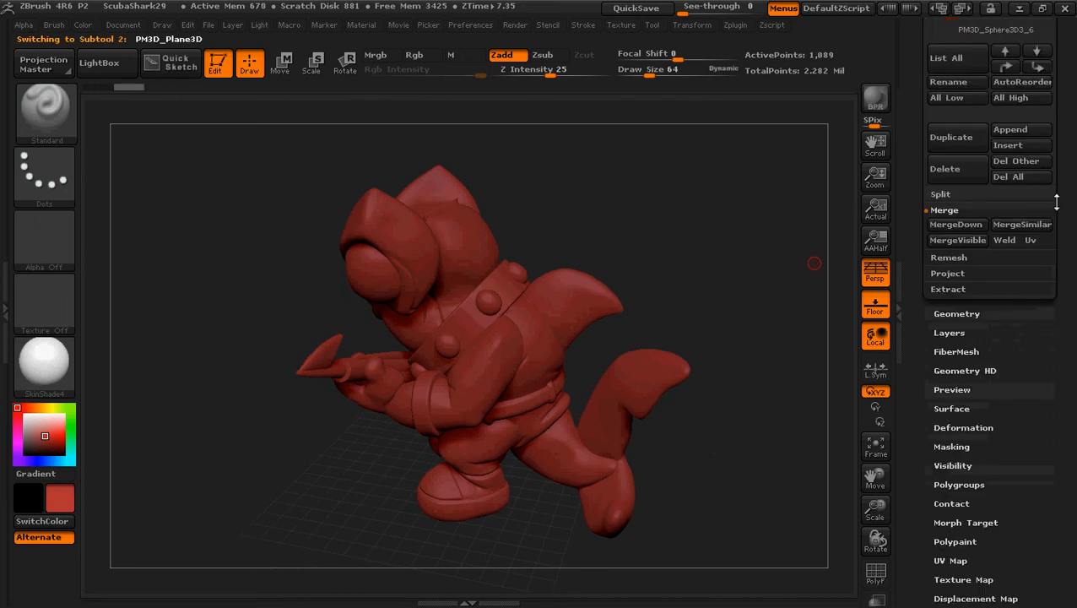
scroll(1056, 202, down, 5)
In Deformation, rotate the plane 90 degrees on the Y axis so it lies flat
click(967, 150)
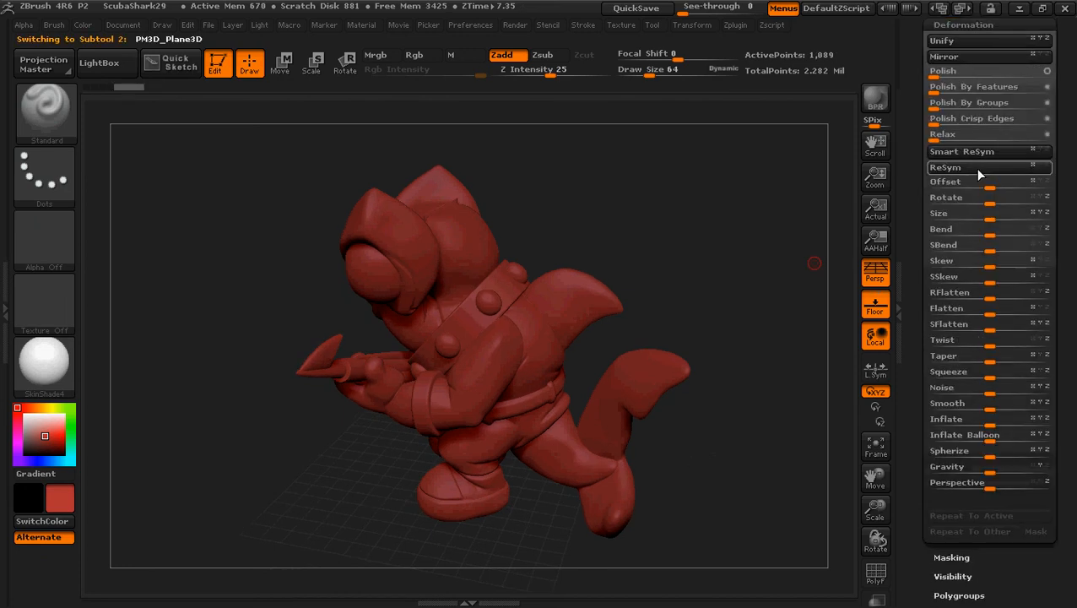
click(1040, 202)
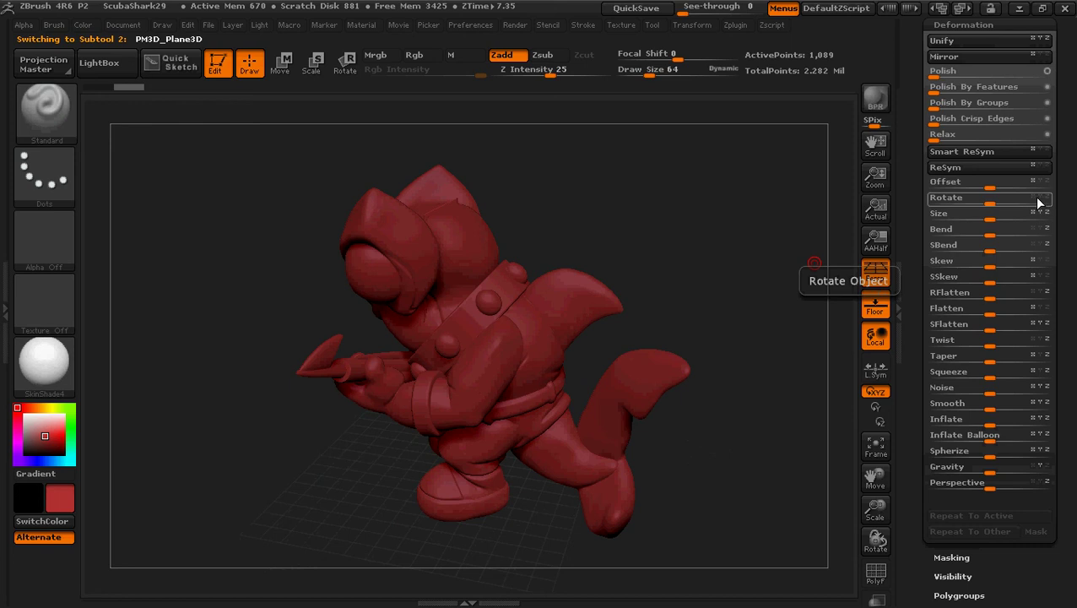
click(978, 200)
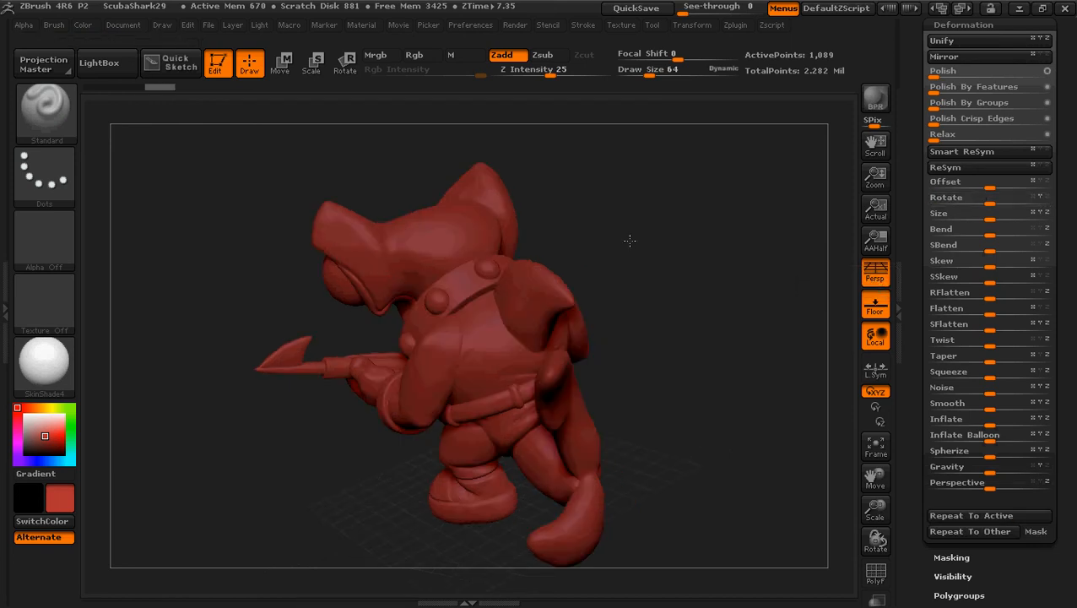
drag(629, 241, 686, 243)
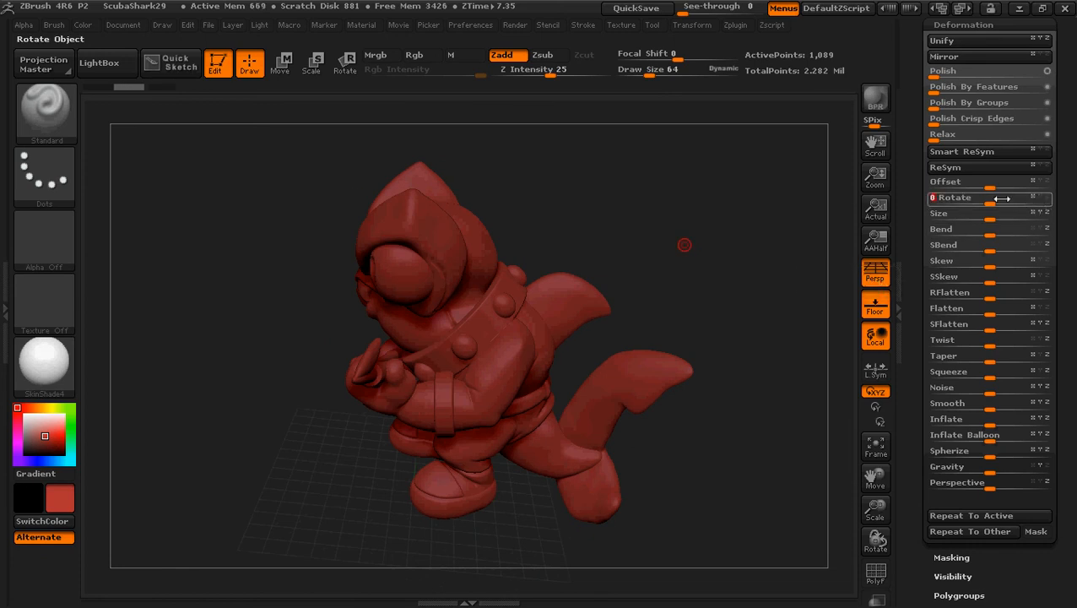
click(1003, 197)
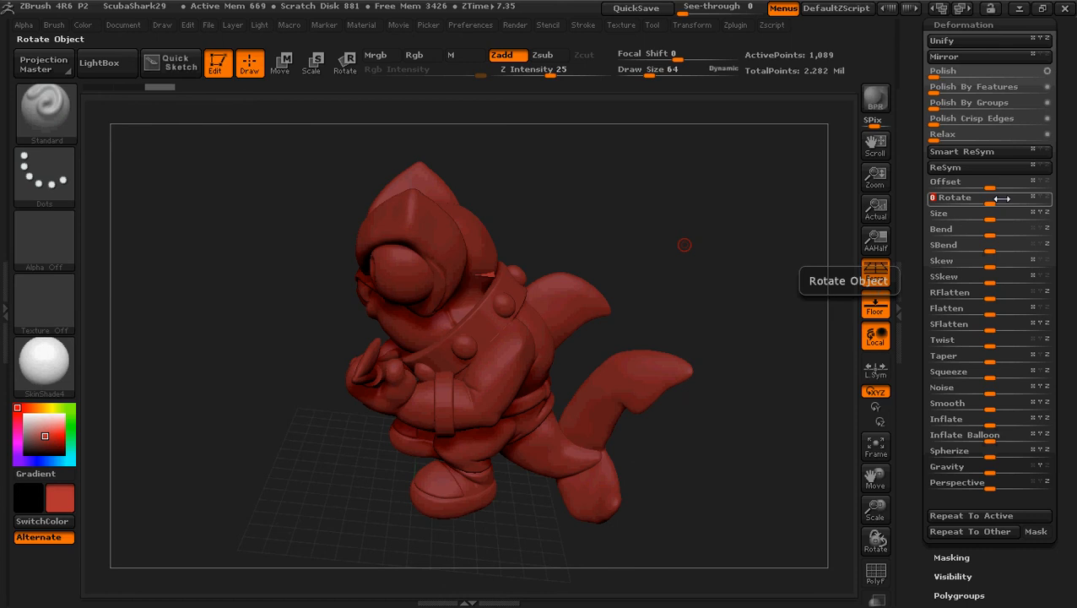
mouse_move(988, 213)
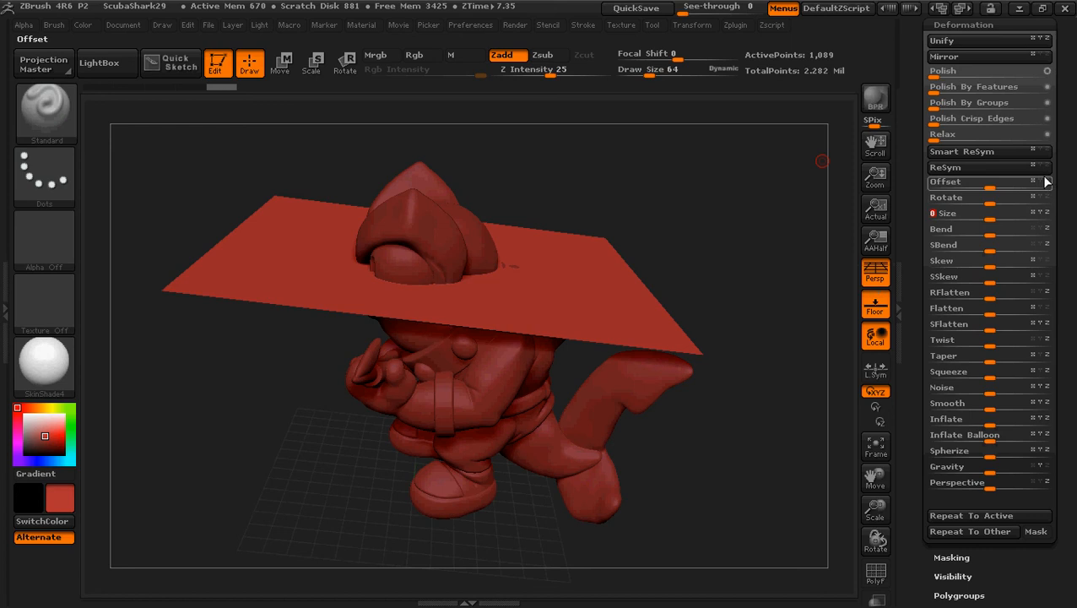
Offset the plane down under the shark's feet and view it edge-on as a floor
mouse_move(1048, 180)
mouse_down()
mouse_move(920, 186)
mouse_move(1075, 185)
mouse_move(1071, 174)
mouse_up()
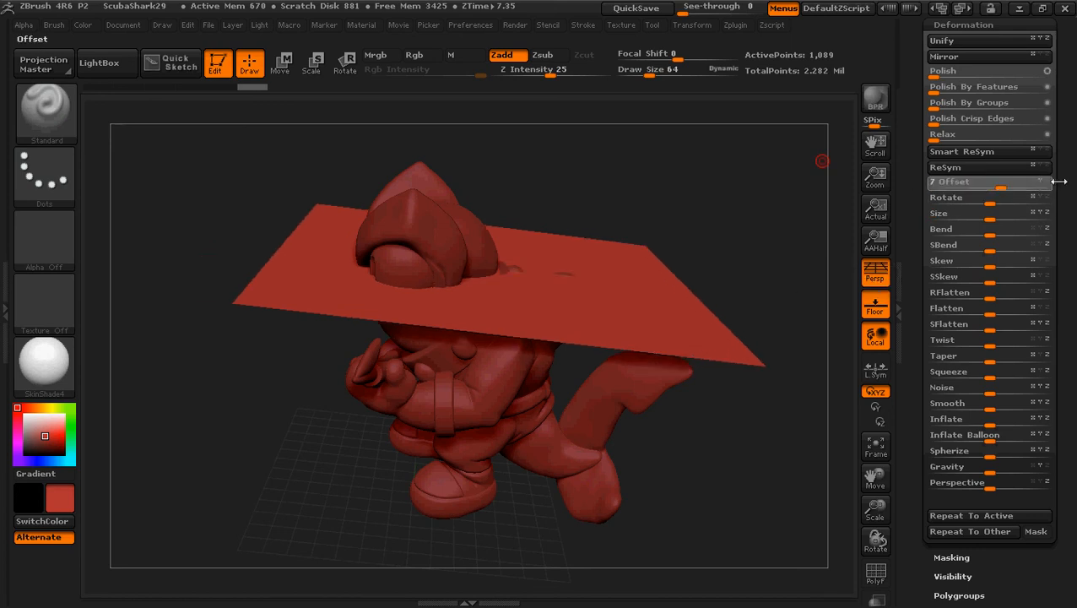
mouse_move(1071, 175)
mouse_down()
mouse_move(988, 192)
mouse_move(1017, 183)
mouse_up()
mouse_move(728, 384)
mouse_down()
mouse_move(762, 337)
mouse_move(758, 324)
mouse_up()
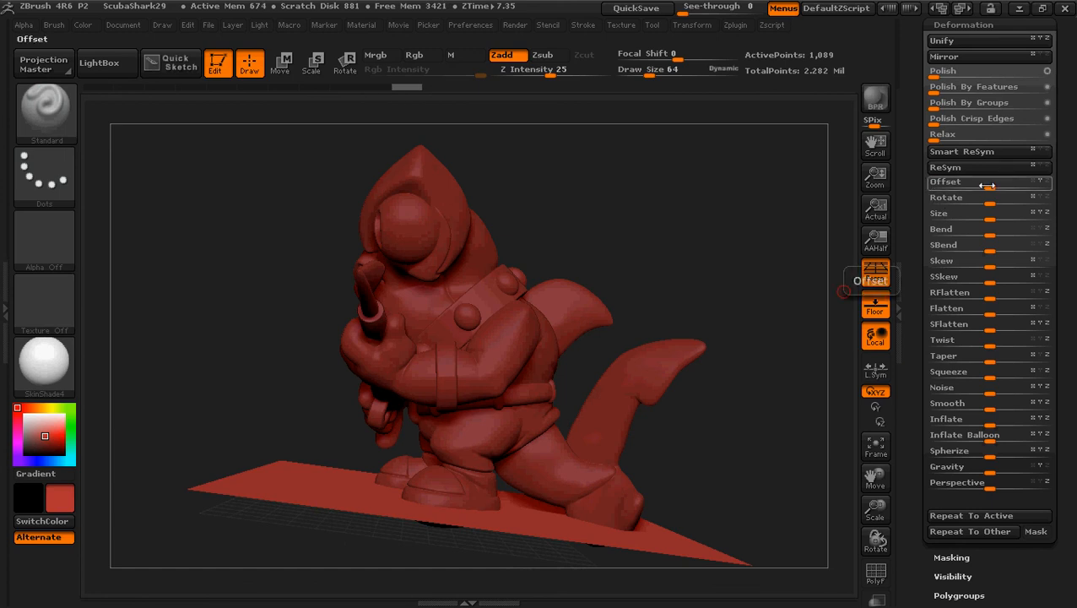
drag(987, 185, 998, 185)
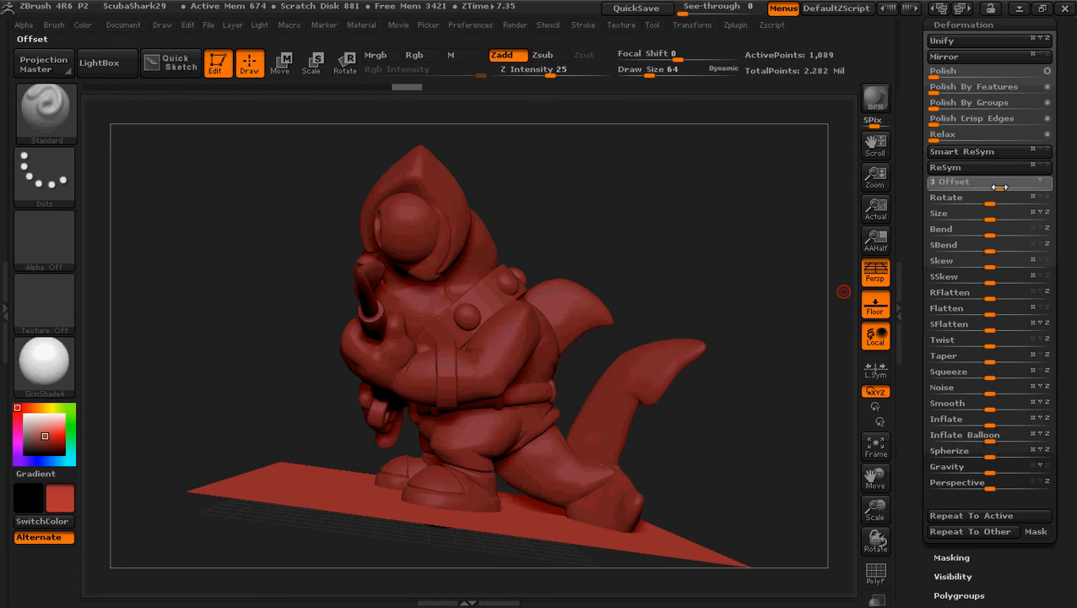
mouse_move(644, 180)
shift+mouse_down()
mouse_move(718, 201)
mouse_move(612, 236)
shift+mouse_up()
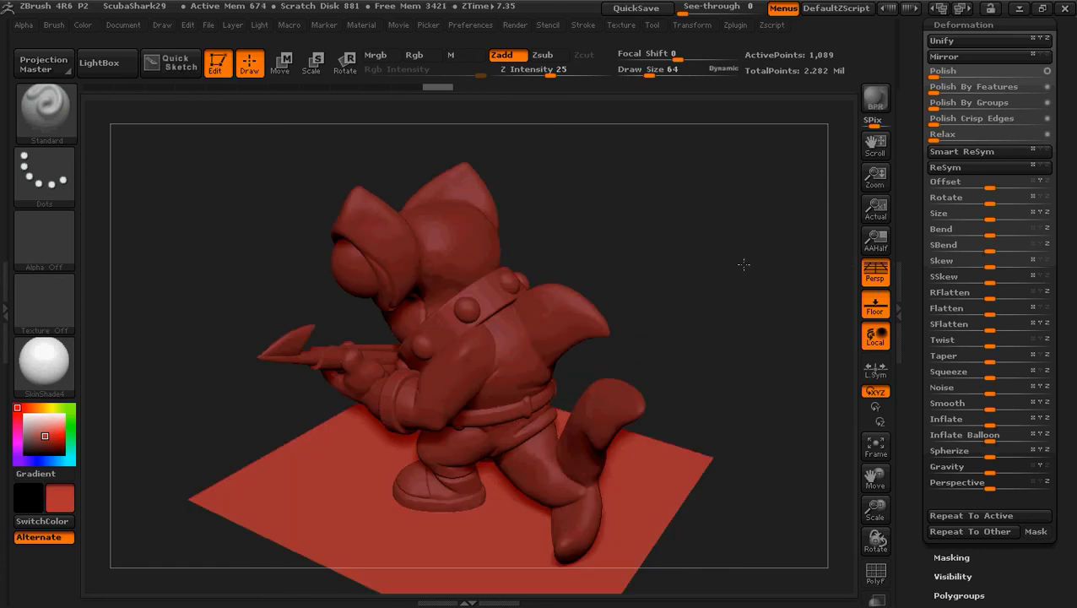
alt+drag(734, 368, 736, 182)
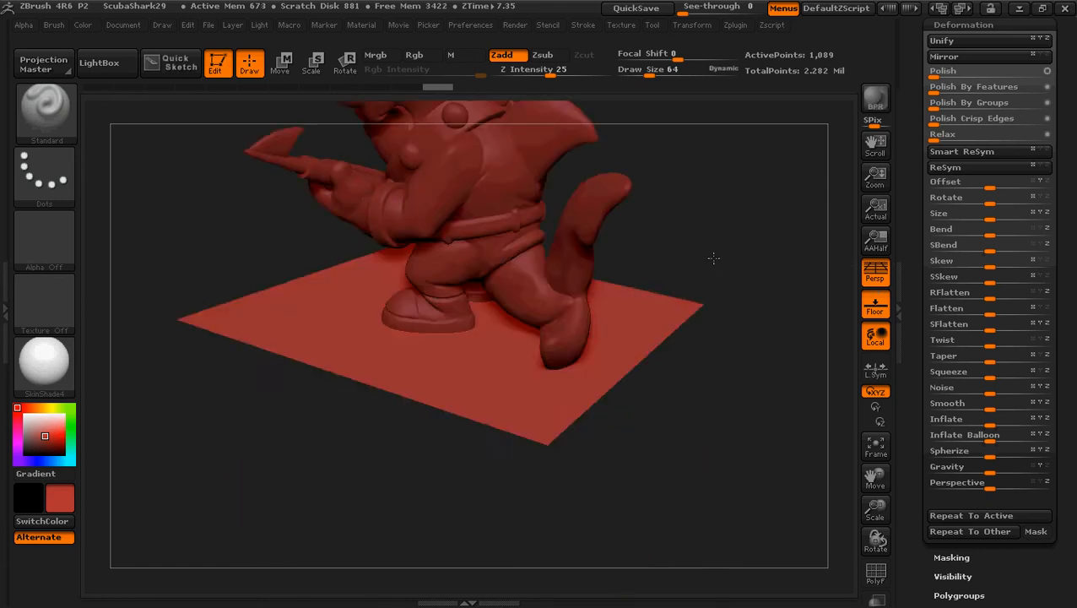
drag(714, 258, 734, 226)
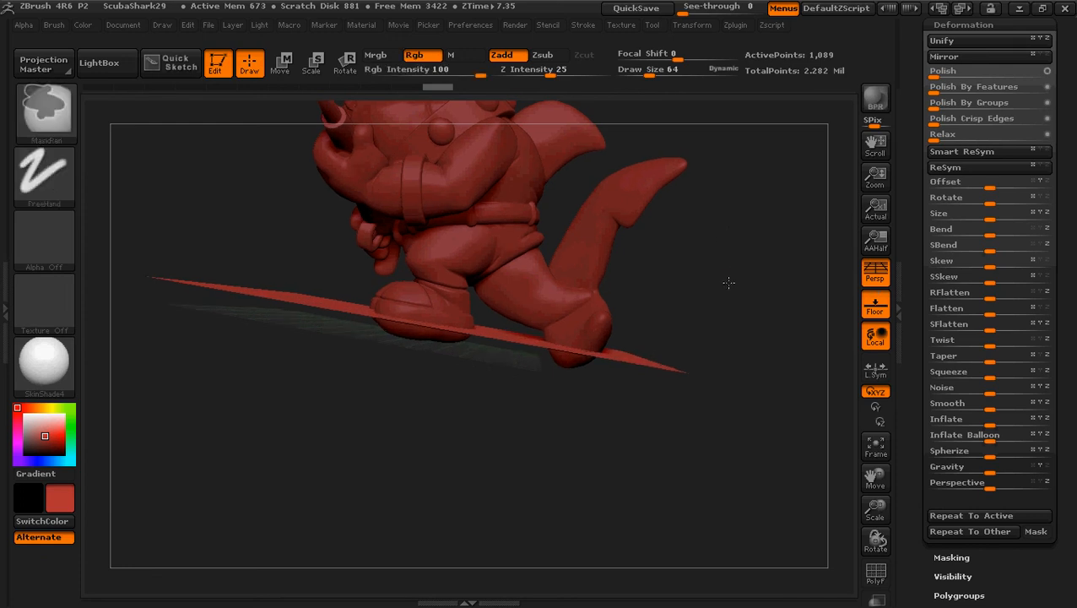
Make the PM3D_Sphere3D2_1 foot piece active and load the Move brush at a larger Draw Size
ctrl+drag(729, 287, 717, 249)
alt+click(506, 211)
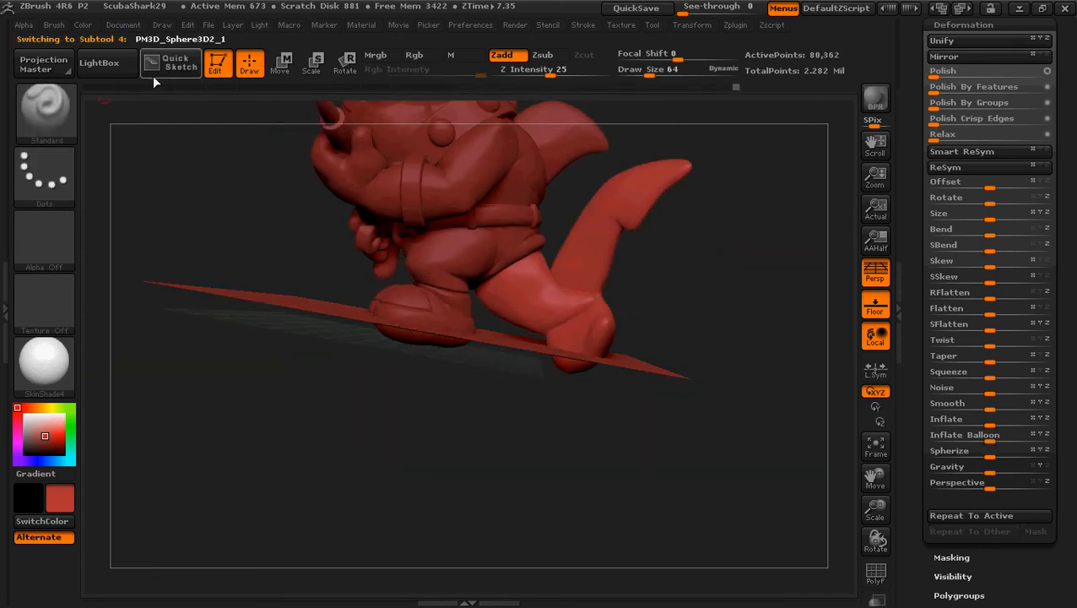
click(40, 122)
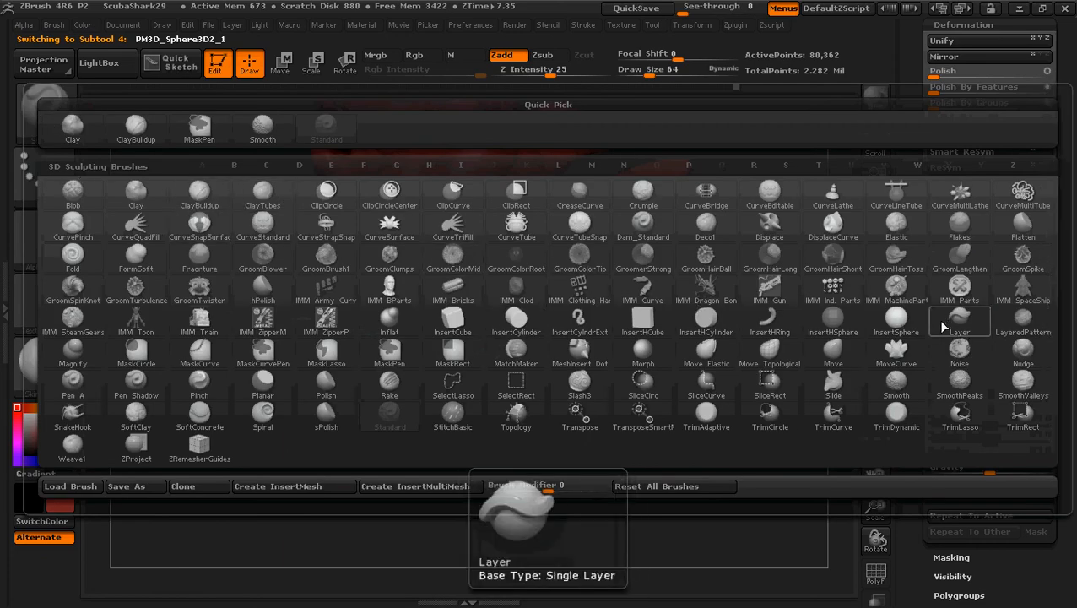
click(833, 350)
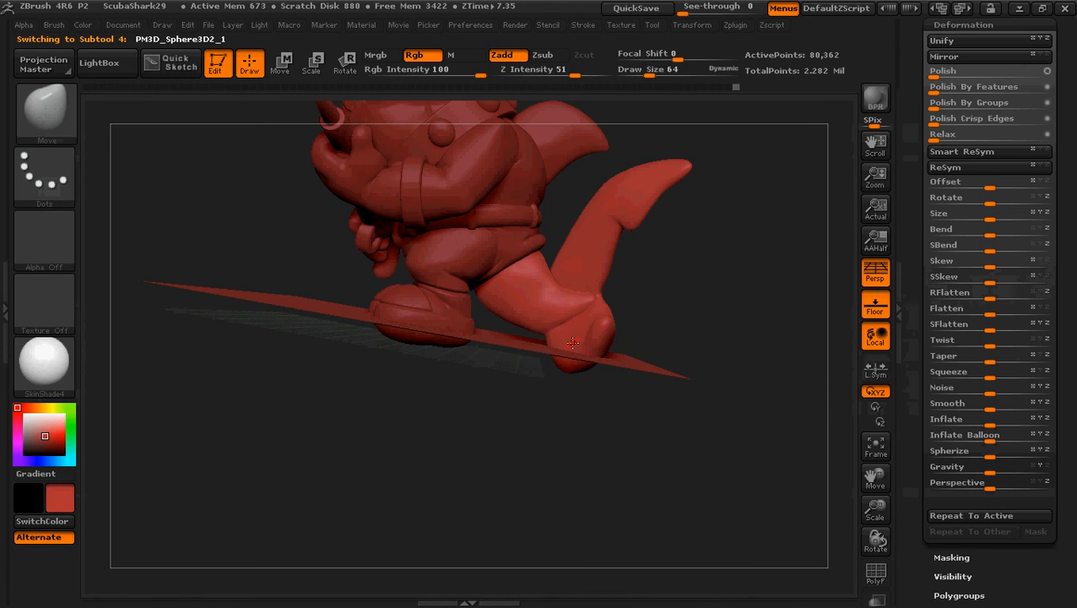
key(bracketright)
key(bracketright)
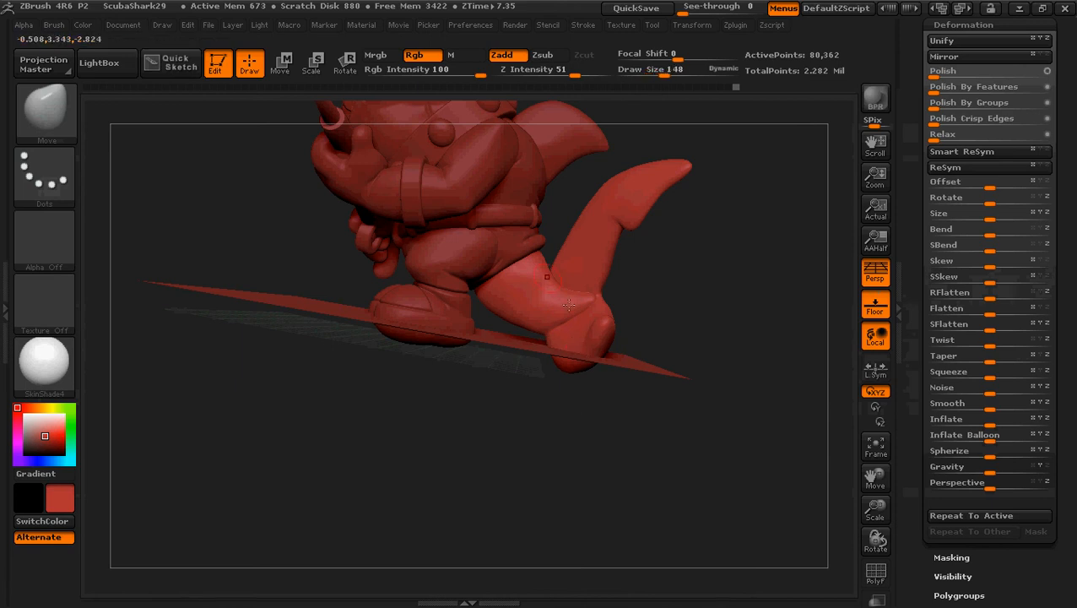
key(bracketright)
key(bracketright)
key(bracketright)
key(bracketright)
key(bracketright)
key(bracketright)
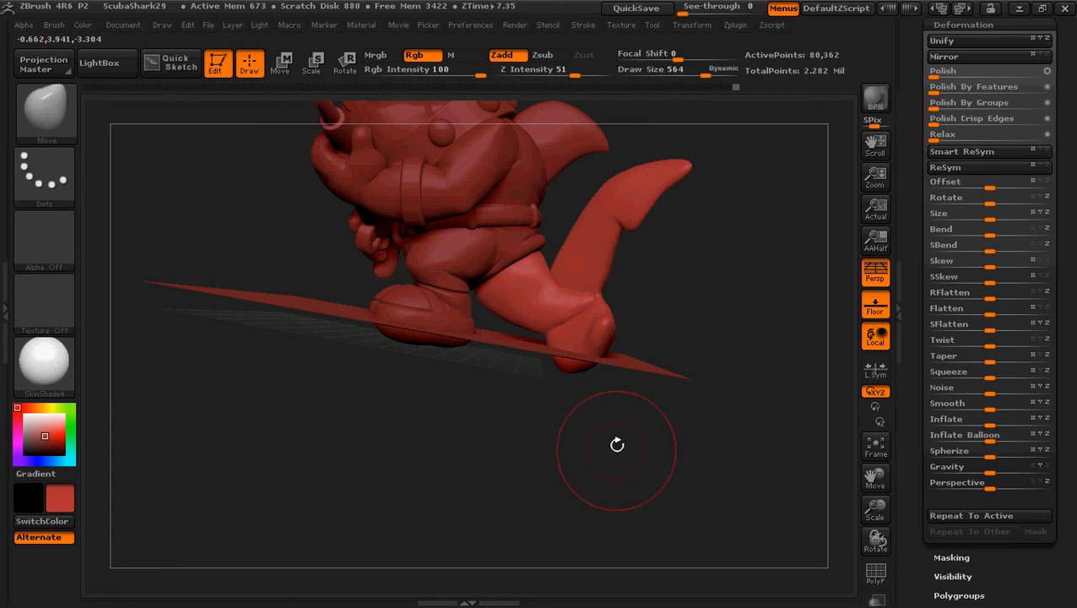
key(bracketleft)
key(bracketleft)
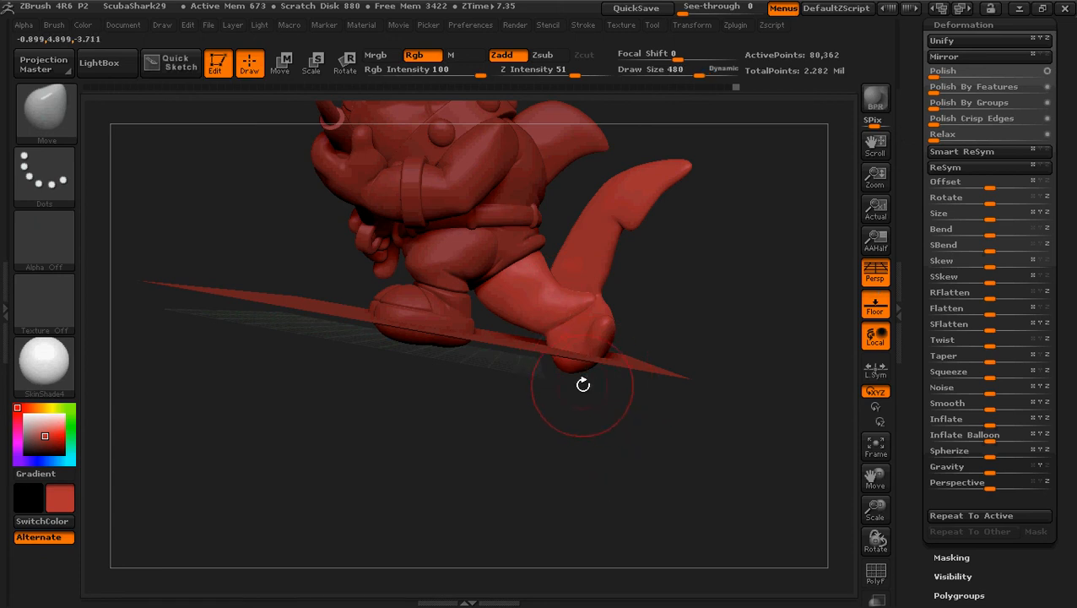
Pull the foot bottom toward the floor plane and check it with the plane edge-on
drag(592, 418, 586, 409)
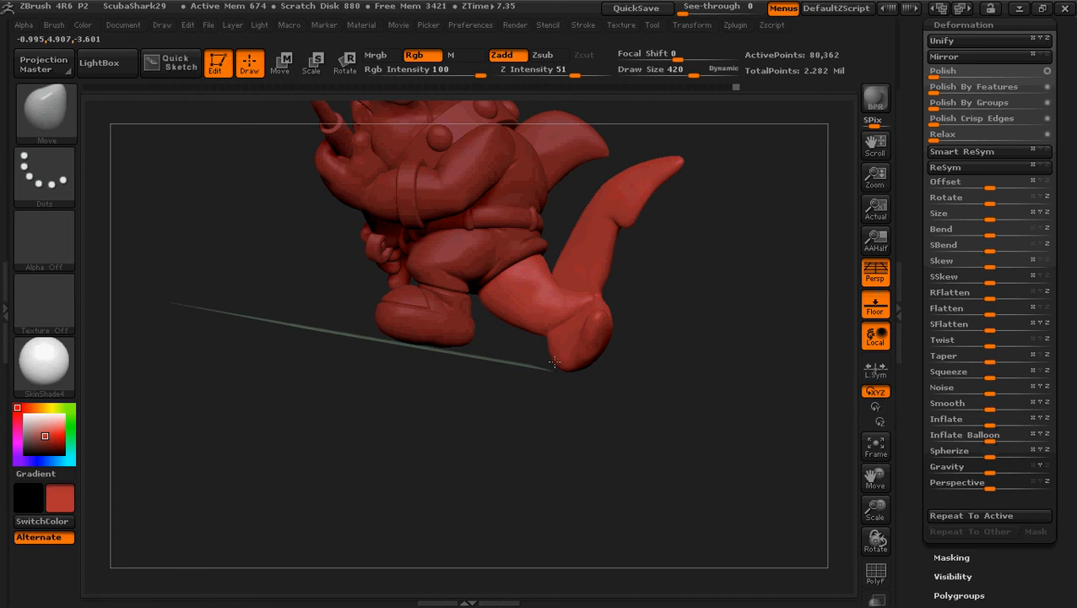
drag(613, 414, 595, 367)
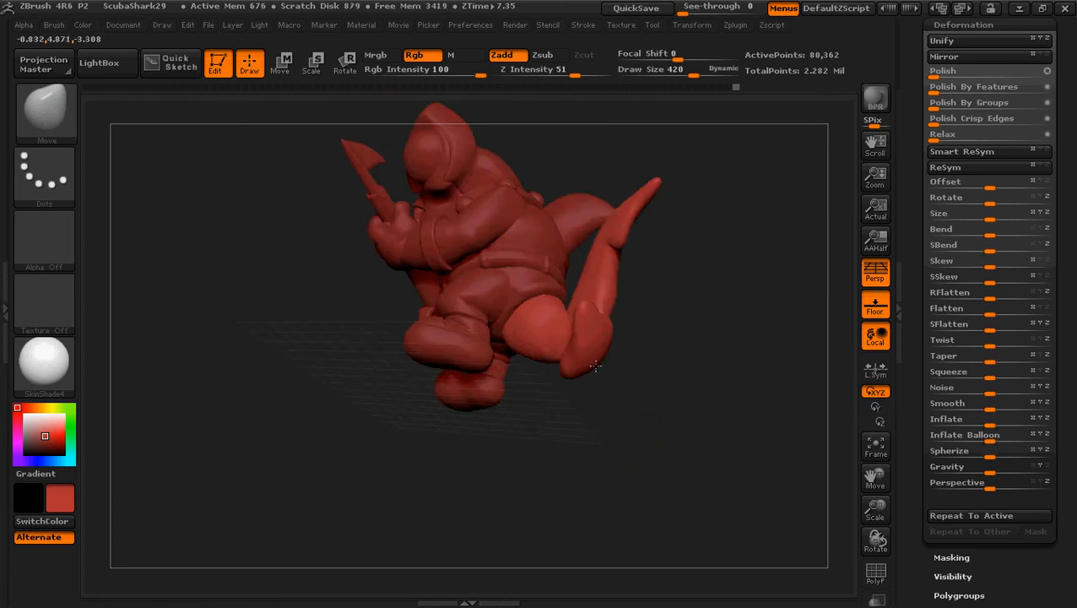
key(ctrl)
key(bracketright)
key(bracketright)
key(bracketright)
drag(580, 365, 546, 335)
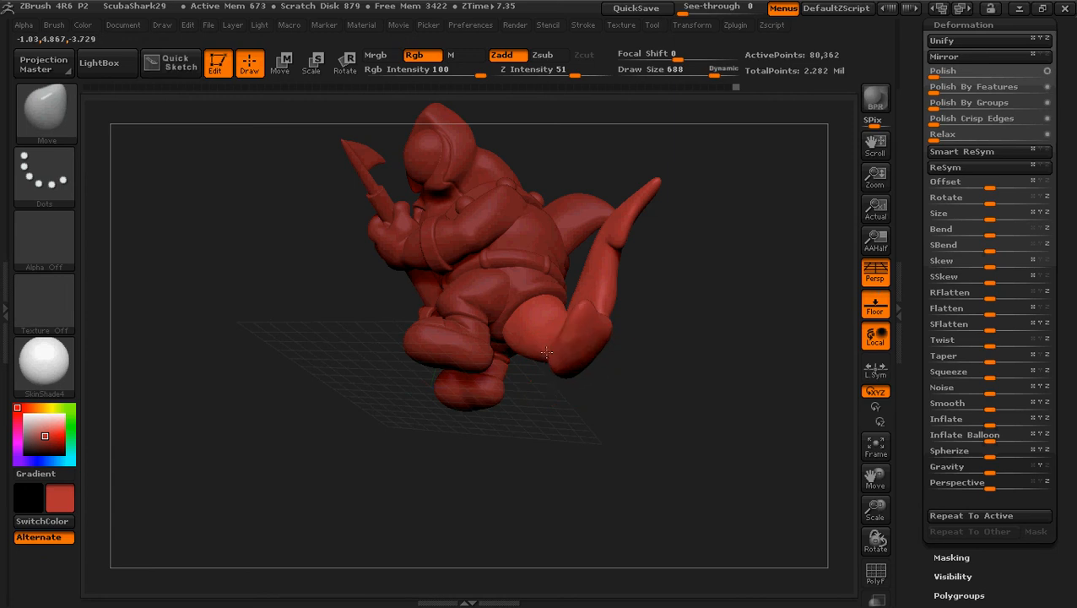
mouse_move(693, 347)
mouse_down()
mouse_move(743, 354)
mouse_move(749, 377)
mouse_move(742, 354)
mouse_move(758, 320)
mouse_move(747, 346)
mouse_move(760, 386)
mouse_move(752, 370)
mouse_up()
mouse_move(744, 325)
mouse_down()
mouse_move(744, 409)
mouse_move(621, 428)
mouse_move(638, 456)
mouse_up()
key(ctrl)
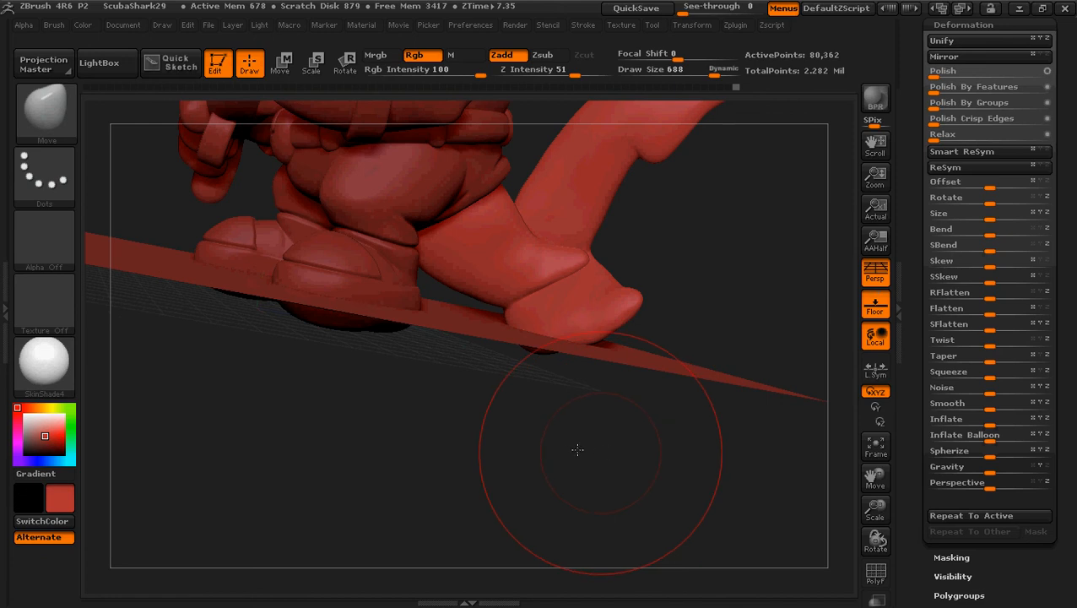
drag(570, 450, 571, 383)
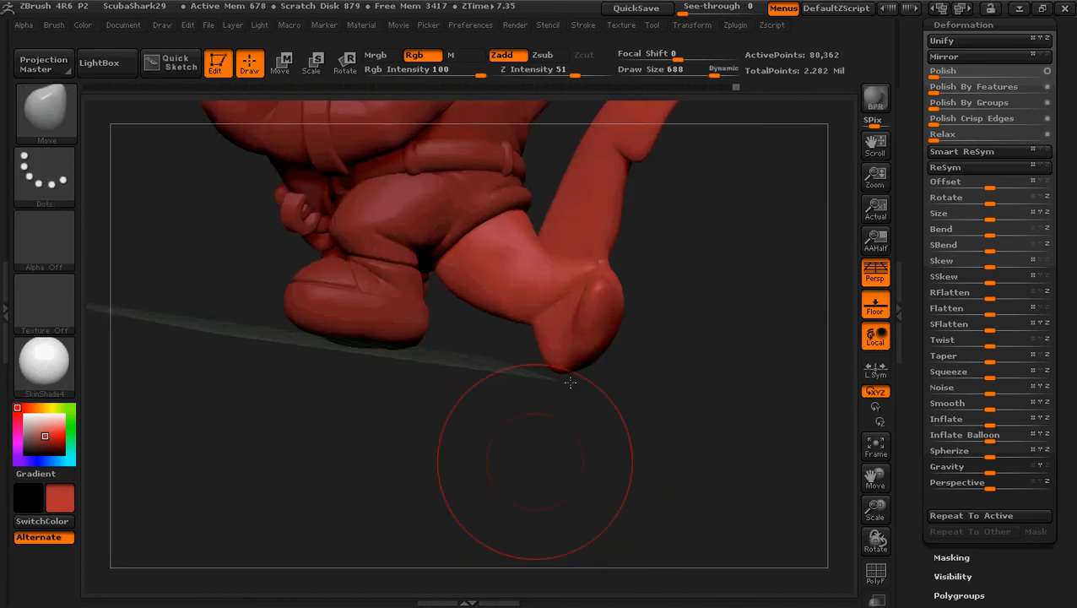
Undo the stretched toe, then push the boot toe down onto the floor plane again
key(ctrl+z)
key(ctrl+shift+z)
key(ctrl+z)
key(ctrl+shift+z)
key(ctrl+z)
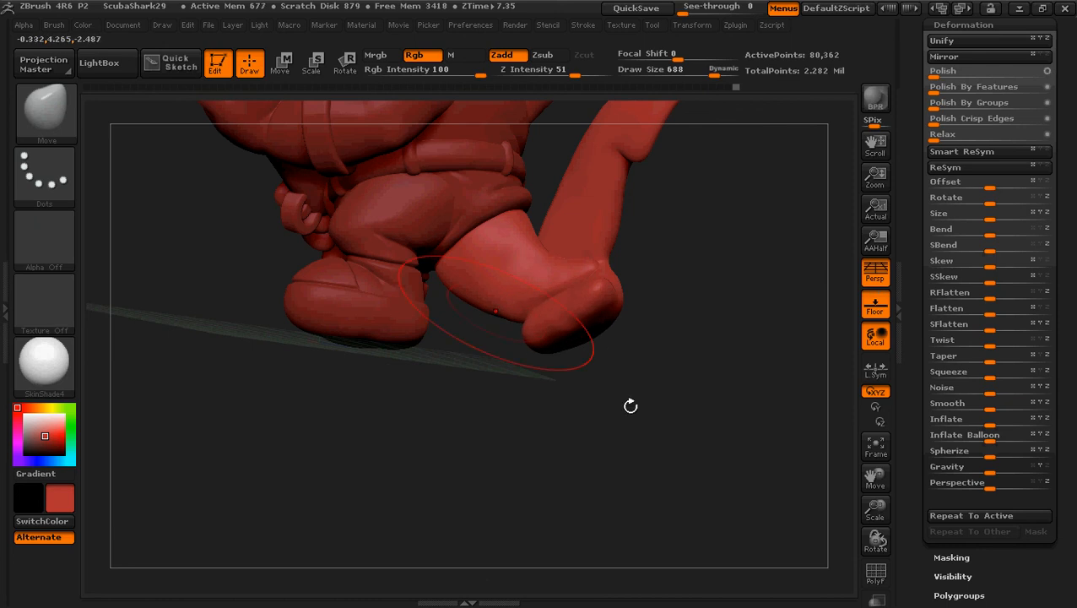
drag(602, 497, 532, 410)
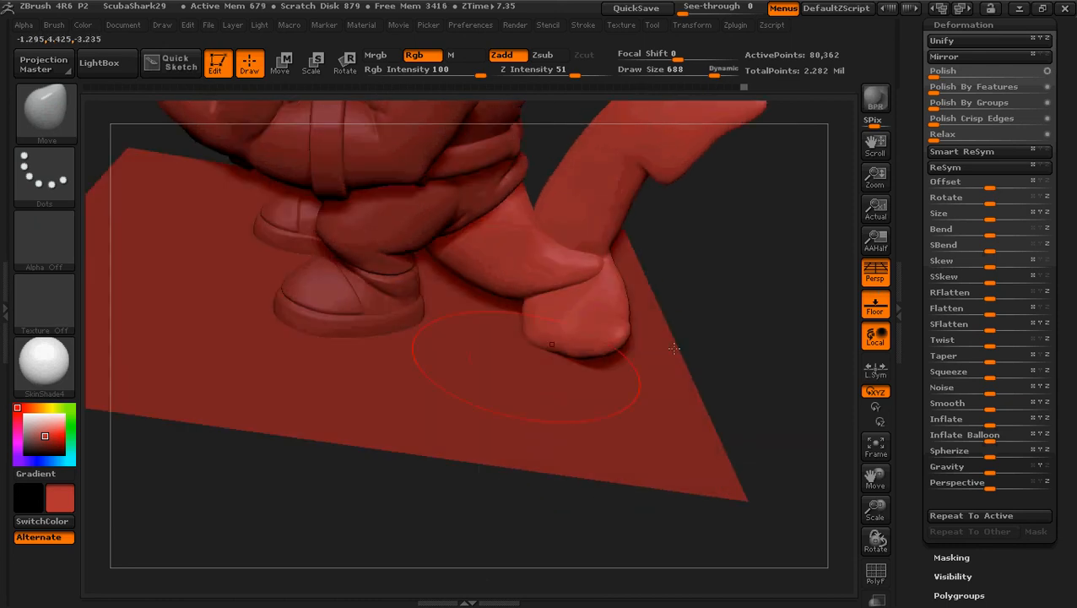
mouse_move(707, 307)
mouse_down()
mouse_move(690, 290)
mouse_move(752, 292)
mouse_move(742, 297)
mouse_up()
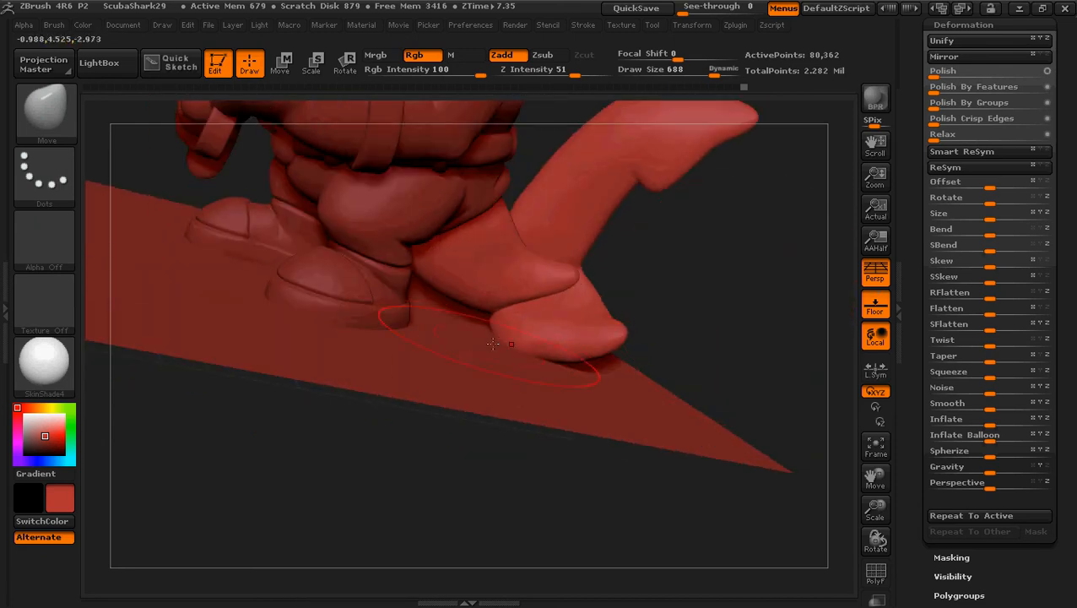
drag(518, 329, 528, 334)
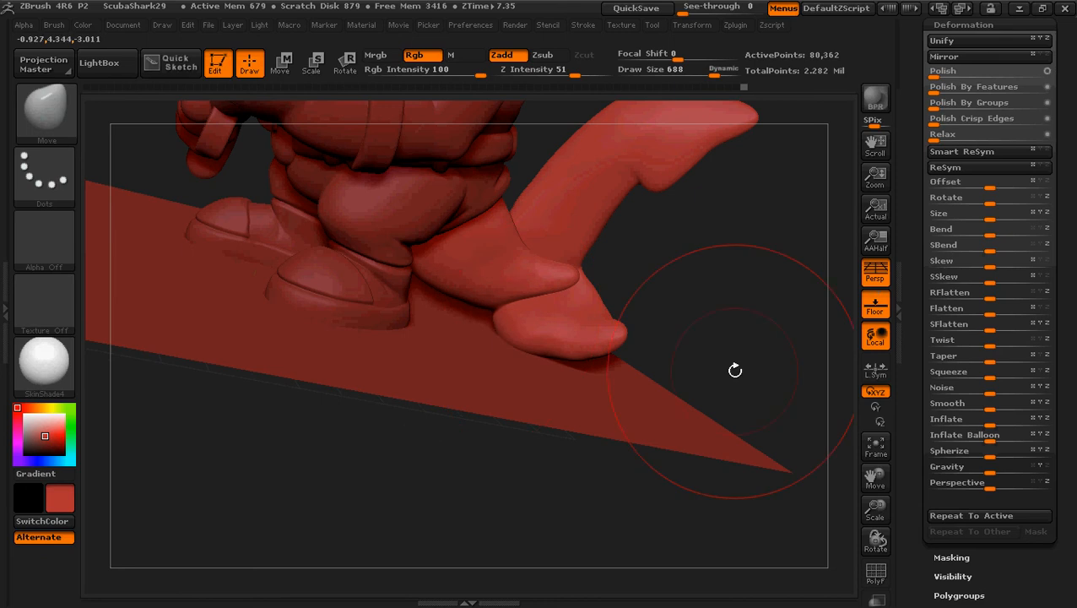
Orbit from low angles to check how the feet and tail tip rest on the floor
drag(718, 312, 711, 241)
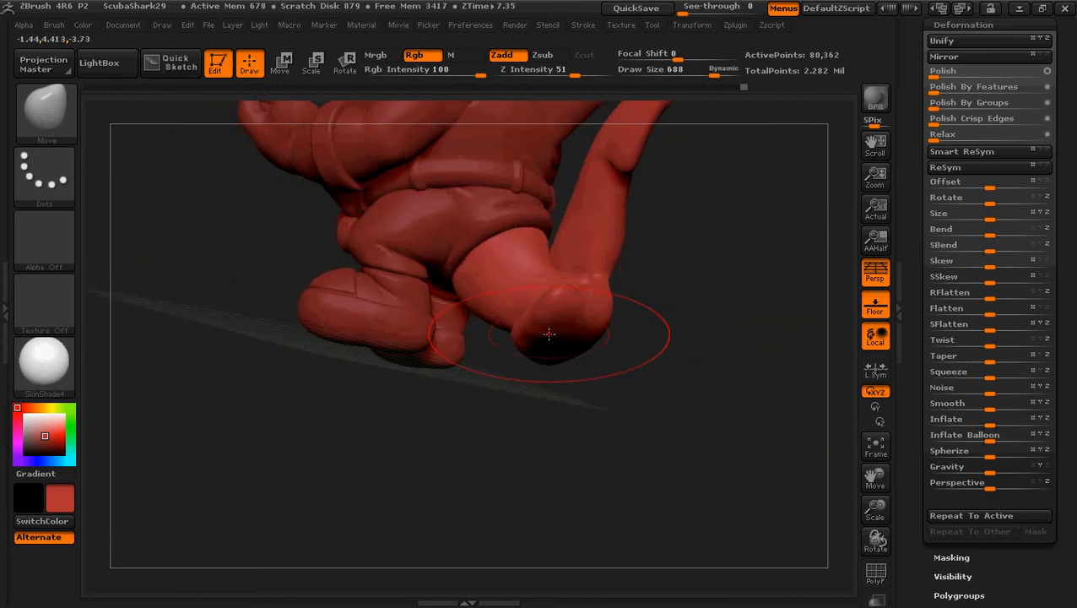
mouse_move(712, 284)
mouse_down()
mouse_move(723, 323)
mouse_move(752, 329)
mouse_move(765, 361)
mouse_move(738, 368)
mouse_move(690, 242)
mouse_move(719, 303)
mouse_move(746, 312)
mouse_move(731, 315)
mouse_move(743, 298)
mouse_move(423, 380)
mouse_up()
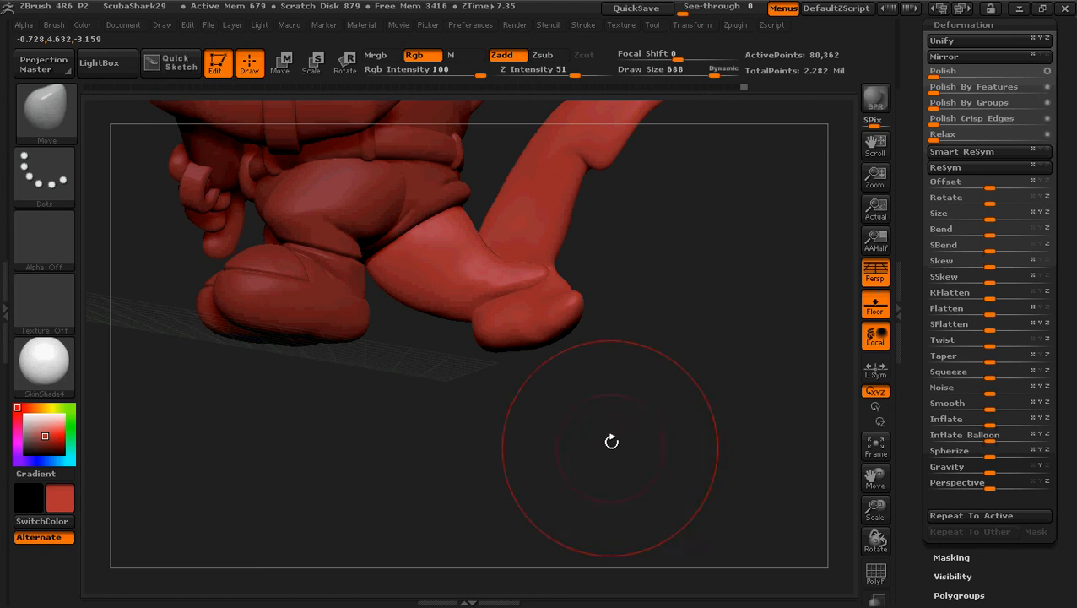
mouse_move(632, 289)
mouse_down()
mouse_move(492, 314)
mouse_move(660, 302)
mouse_up()
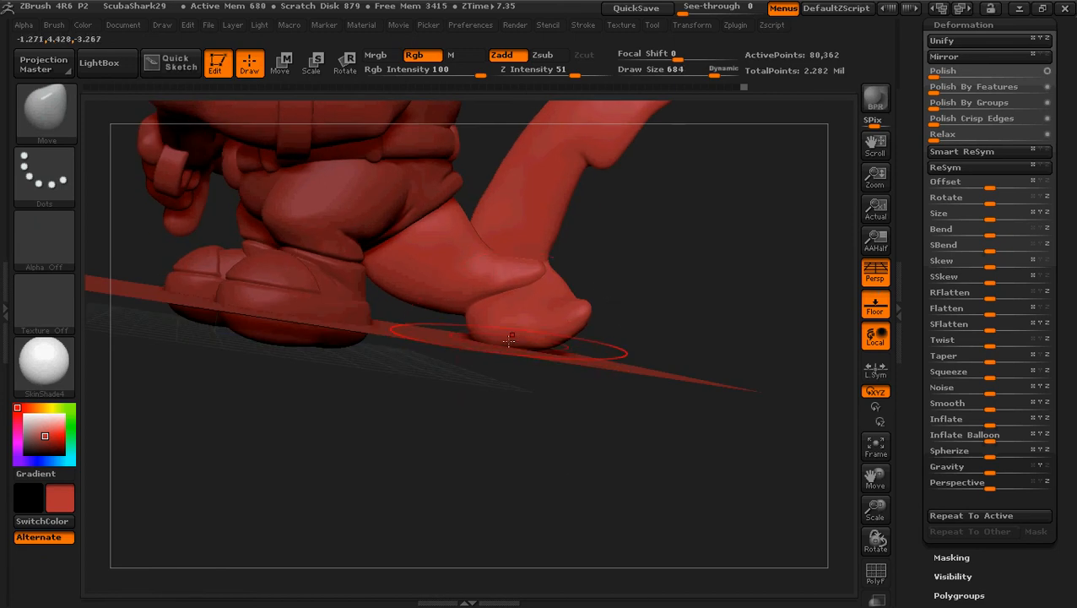
key(bracketleft)
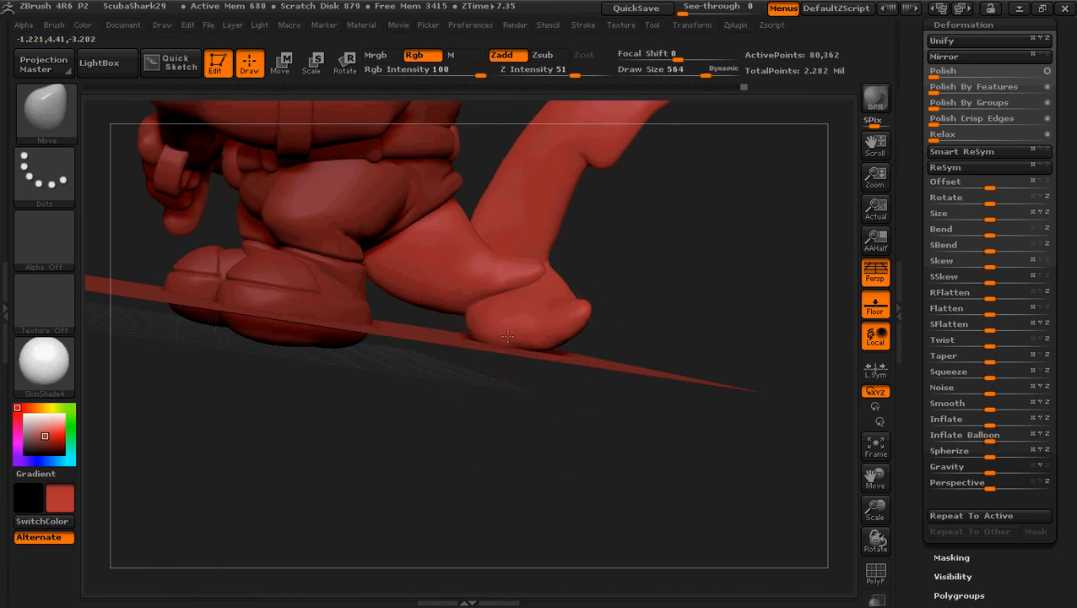
drag(478, 466, 498, 415)
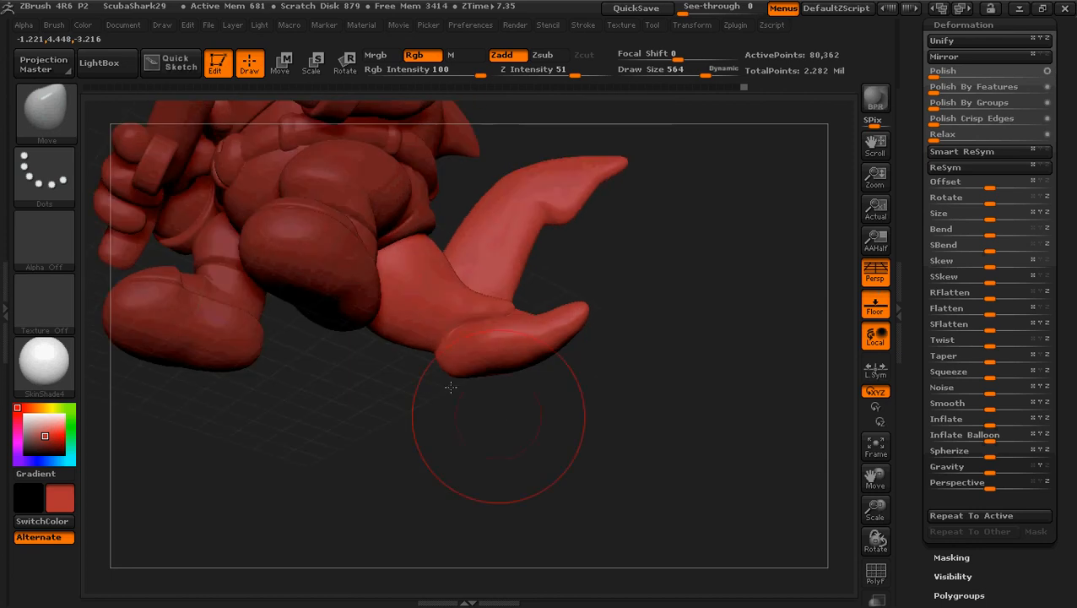
mouse_move(459, 472)
mouse_down()
mouse_move(399, 457)
mouse_move(412, 522)
mouse_move(442, 523)
mouse_move(446, 542)
mouse_move(462, 546)
mouse_move(315, 505)
mouse_move(338, 473)
mouse_move(431, 519)
mouse_up()
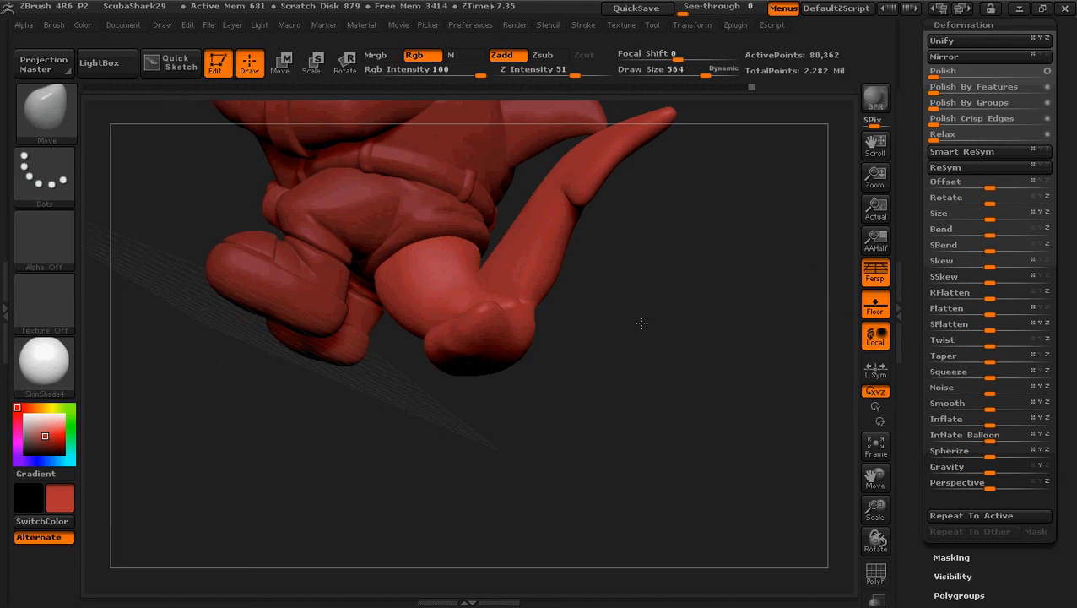
mouse_move(653, 350)
mouse_down()
mouse_move(706, 364)
mouse_move(644, 385)
mouse_up()
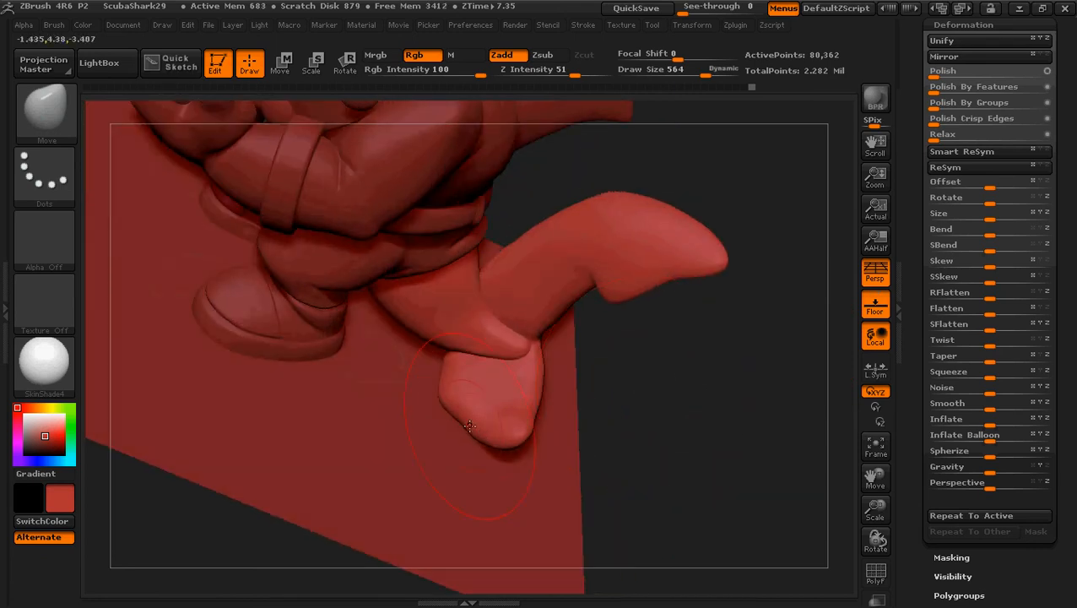
With a smaller Draw Size, nudge and Shift-smooth the boot toe surface against the floor
key(bracketleft)
key(bracketleft)
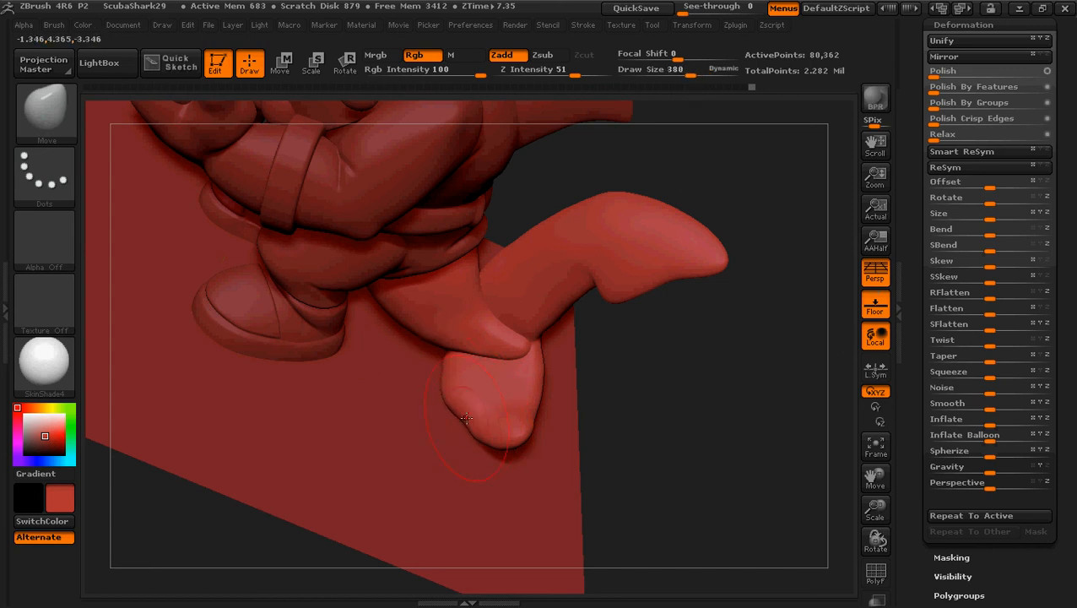
drag(463, 415, 453, 422)
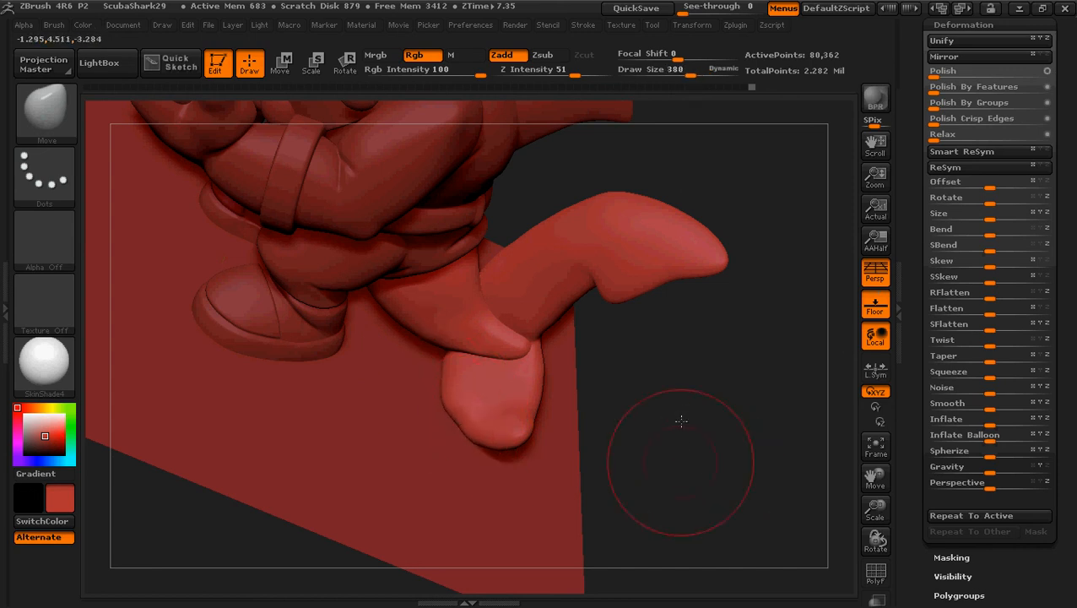
drag(681, 417, 680, 438)
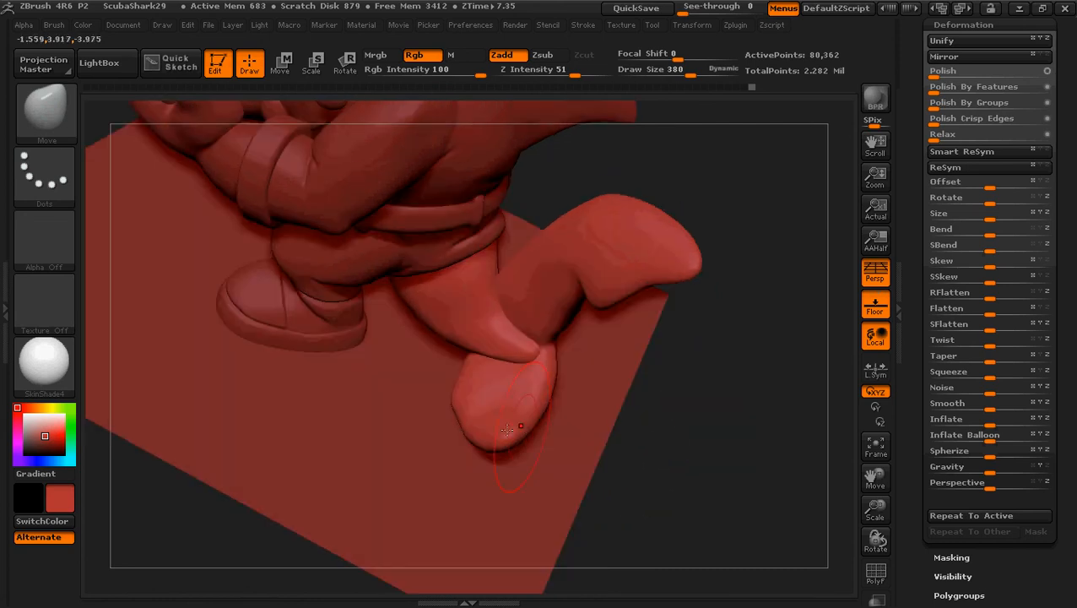
key(bracketleft)
key(bracketleft)
key(shift)
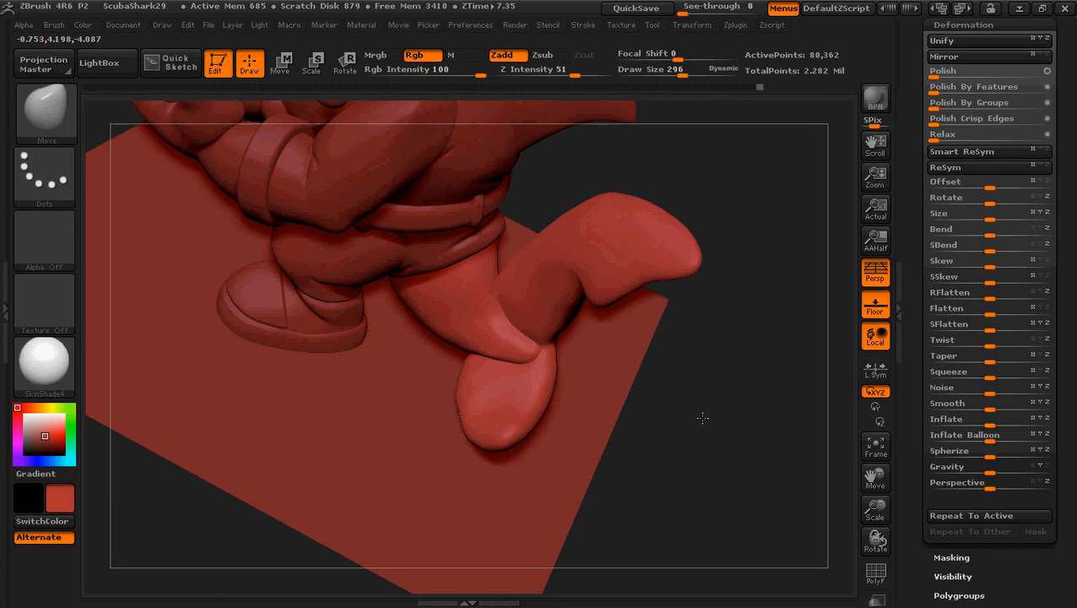
Smooth the toe edges further while orbiting to check contact from the underside and spear side
drag(703, 421, 723, 415)
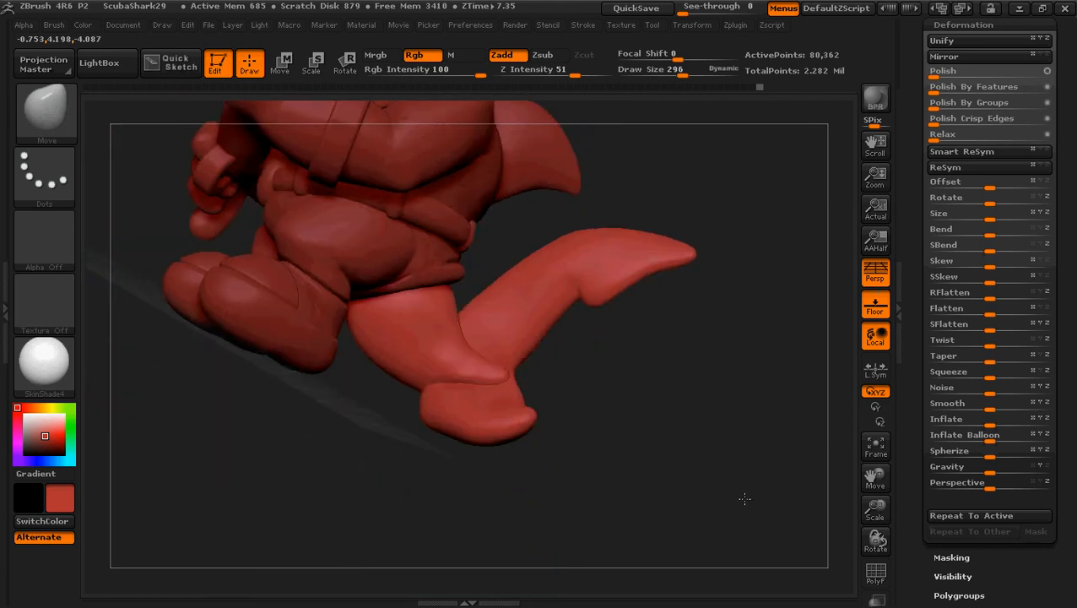
drag(745, 498, 744, 498)
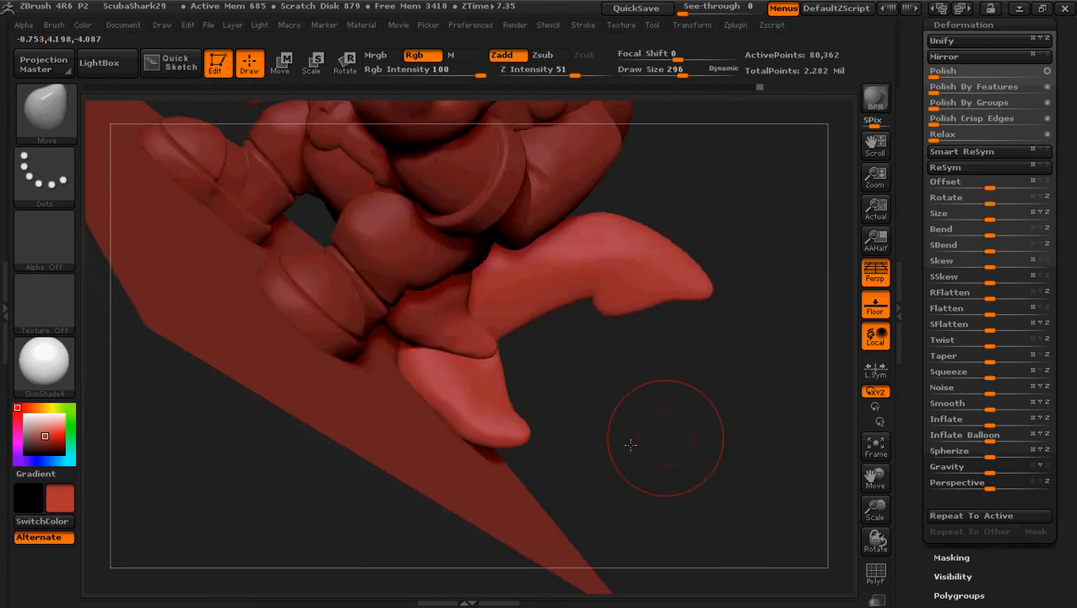
mouse_move(631, 445)
mouse_down()
mouse_move(524, 332)
mouse_move(503, 333)
mouse_move(553, 333)
mouse_move(547, 414)
mouse_up()
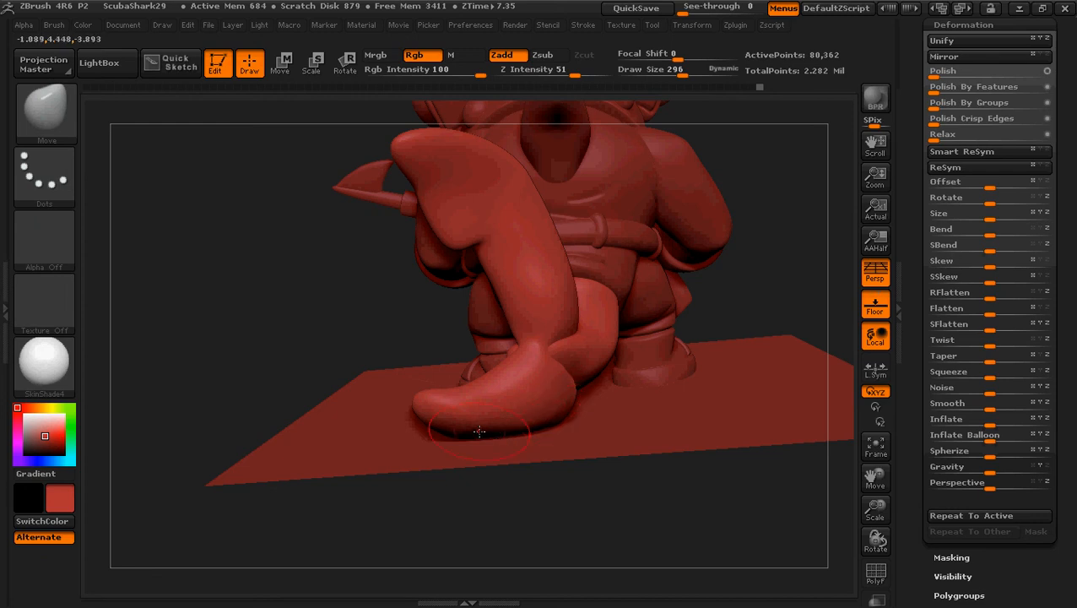
drag(482, 519, 575, 533)
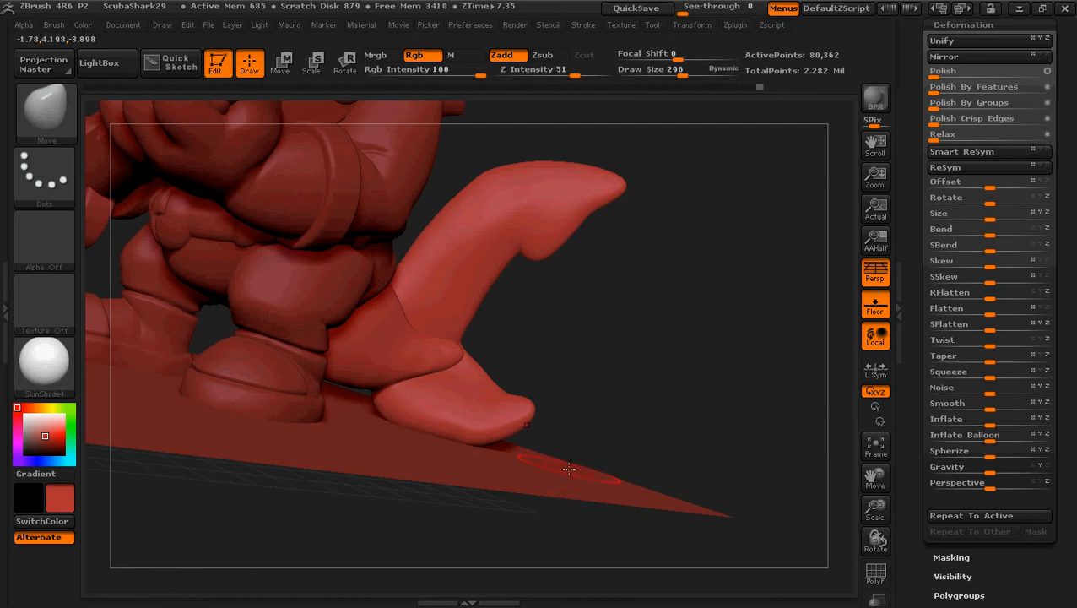
drag(566, 361, 586, 355)
key(shift)
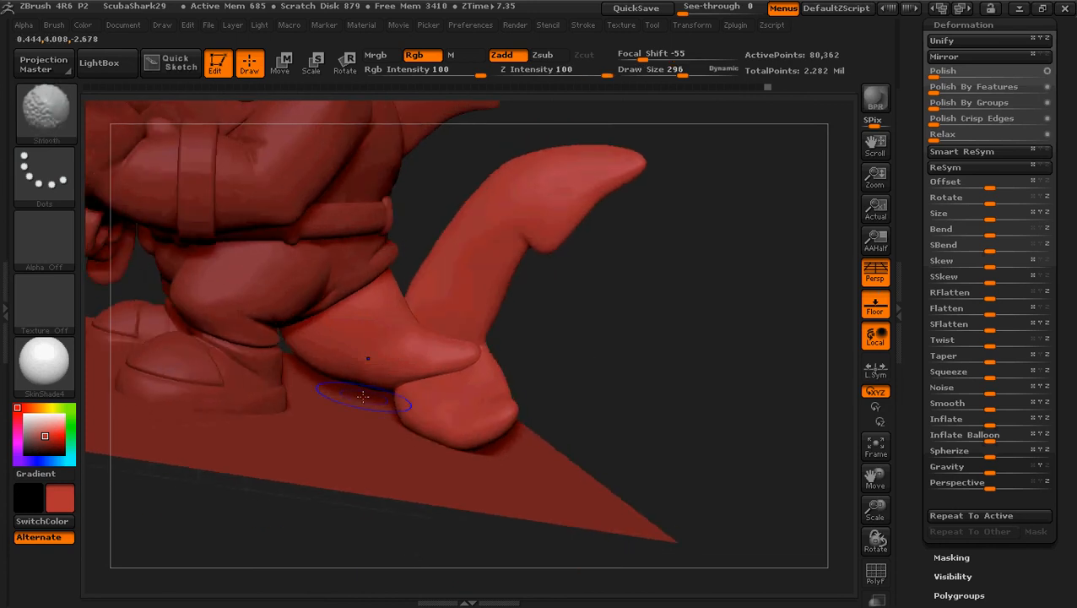
mouse_move(584, 353)
shift+mouse_down()
mouse_move(577, 346)
mouse_move(602, 325)
mouse_move(612, 363)
mouse_move(482, 374)
mouse_move(616, 374)
mouse_move(621, 385)
mouse_move(606, 377)
shift+mouse_up()
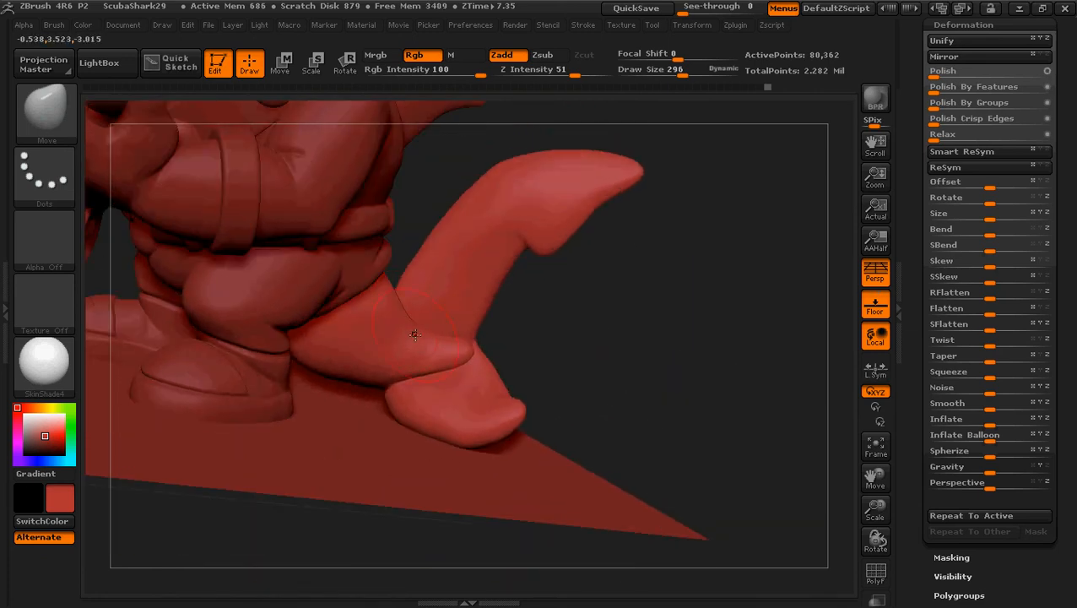
key(bracketright)
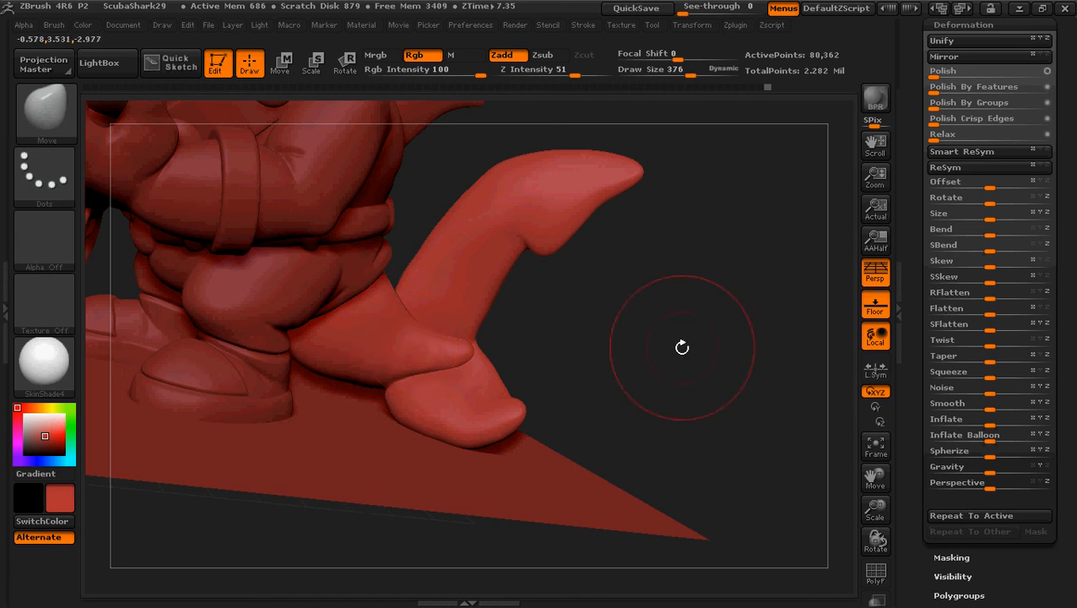
mouse_move(647, 358)
mouse_down()
mouse_move(503, 383)
mouse_move(672, 356)
mouse_move(671, 364)
mouse_up()
key(ctrl)
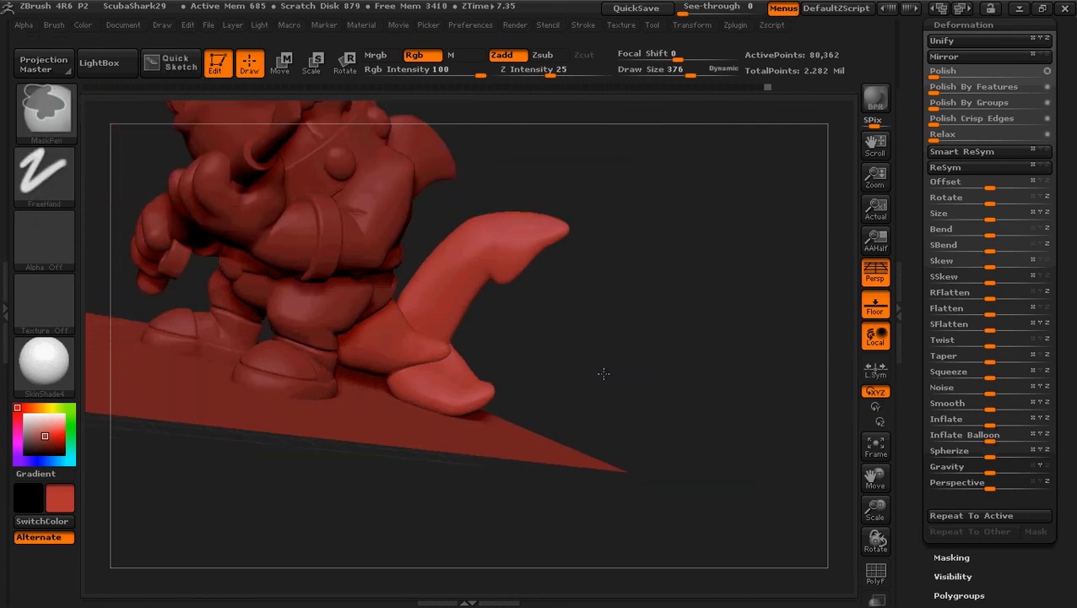
key(g)
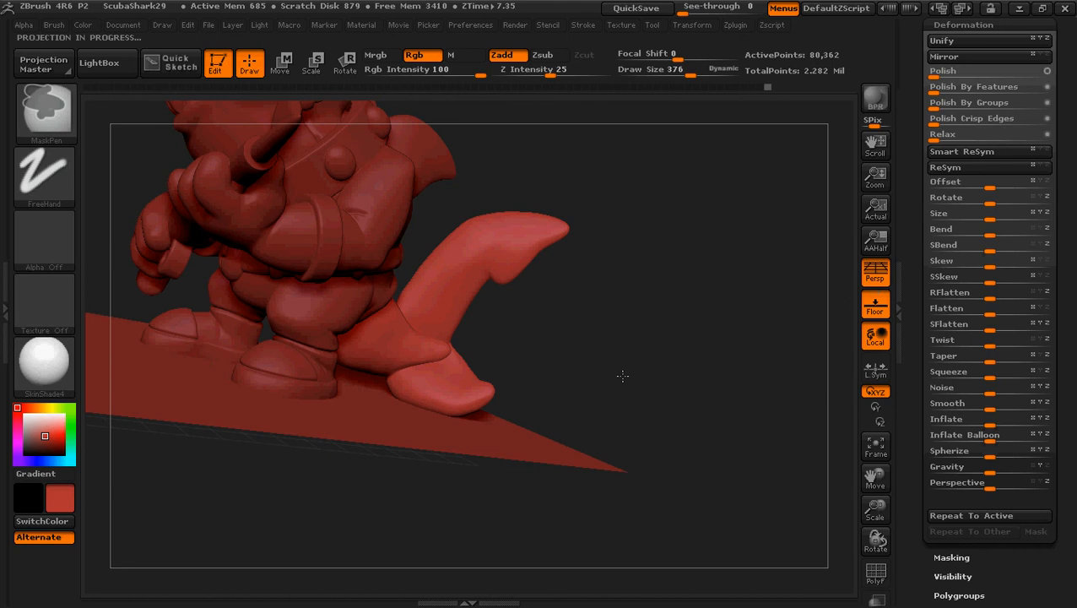
mouse_move(632, 366)
mouse_down()
mouse_move(530, 376)
mouse_move(589, 381)
mouse_up()
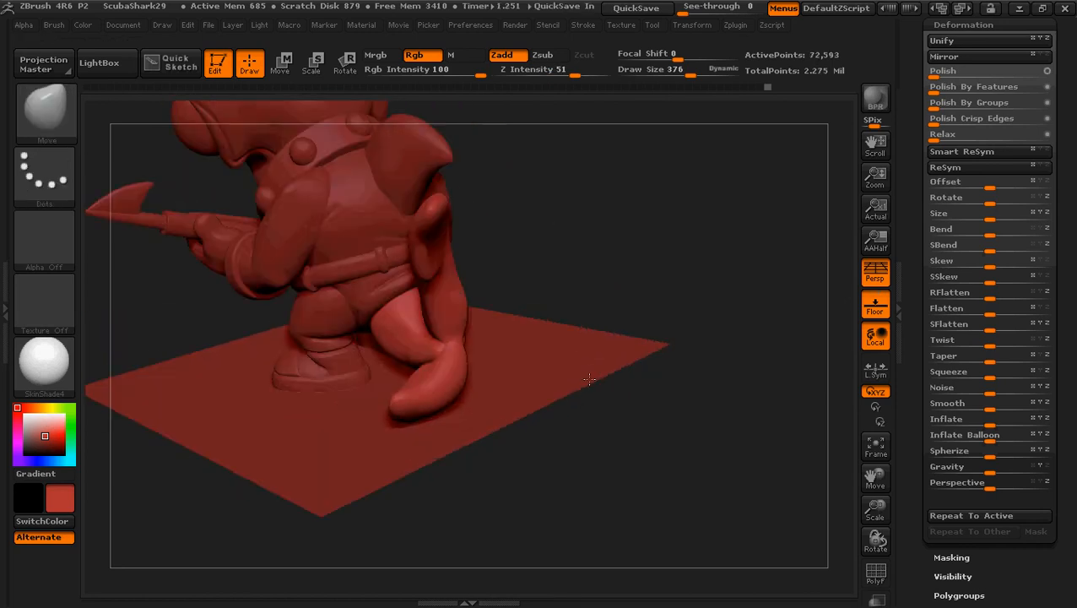
drag(613, 379, 460, 380)
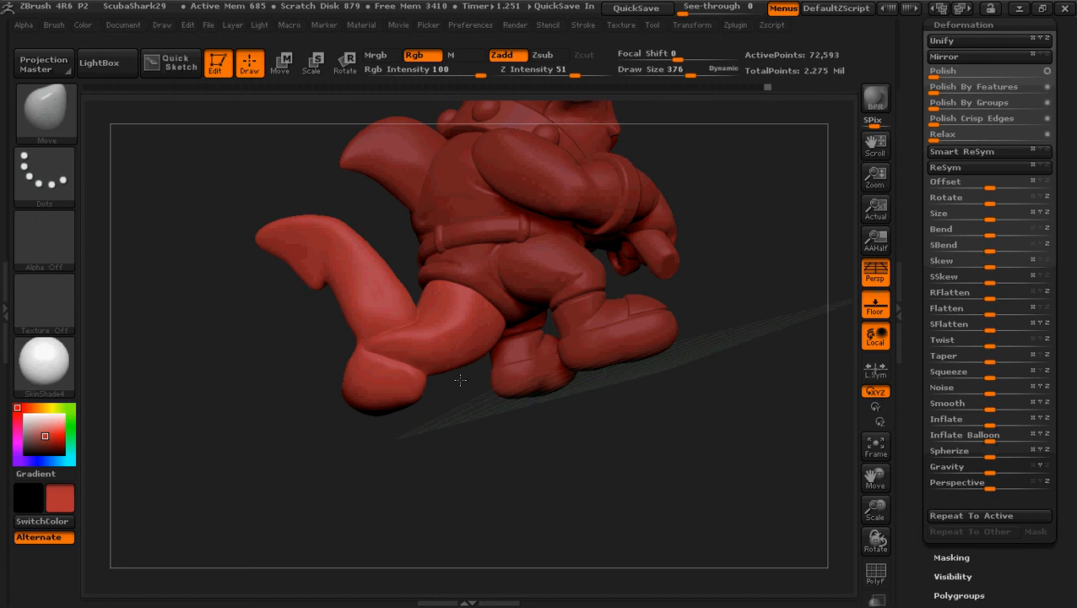
mouse_move(537, 380)
mouse_down()
mouse_move(625, 367)
mouse_move(649, 384)
mouse_move(594, 392)
mouse_move(661, 392)
mouse_move(557, 382)
mouse_move(644, 381)
mouse_up()
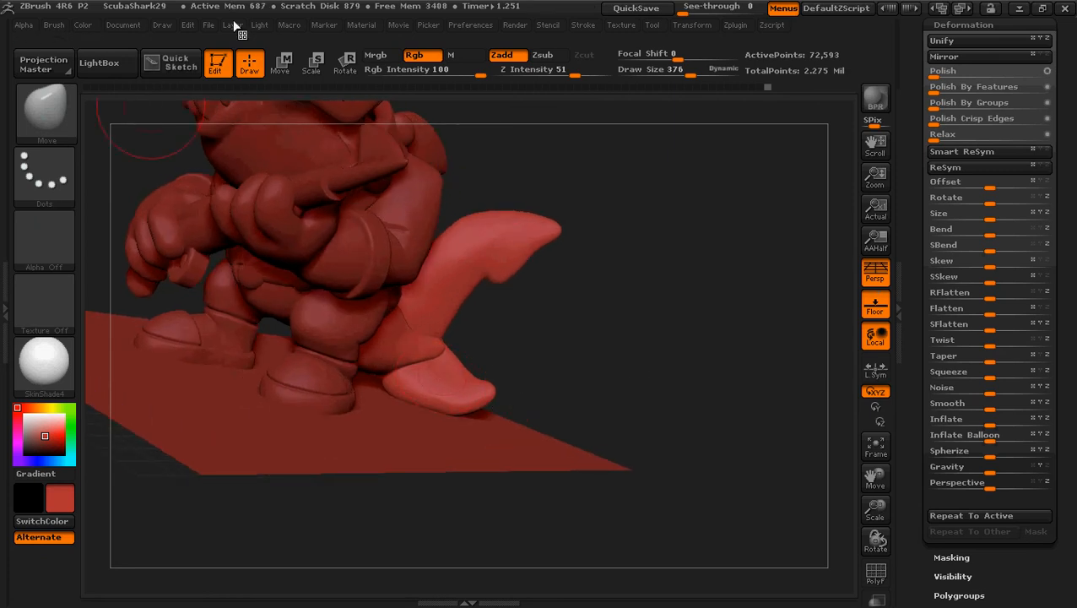
Delete the PM3D_Plane3D floor subtool under the shark and confirm, then orbit to check the model
alt+click(191, 397)
scroll(1006, 197, up, 5)
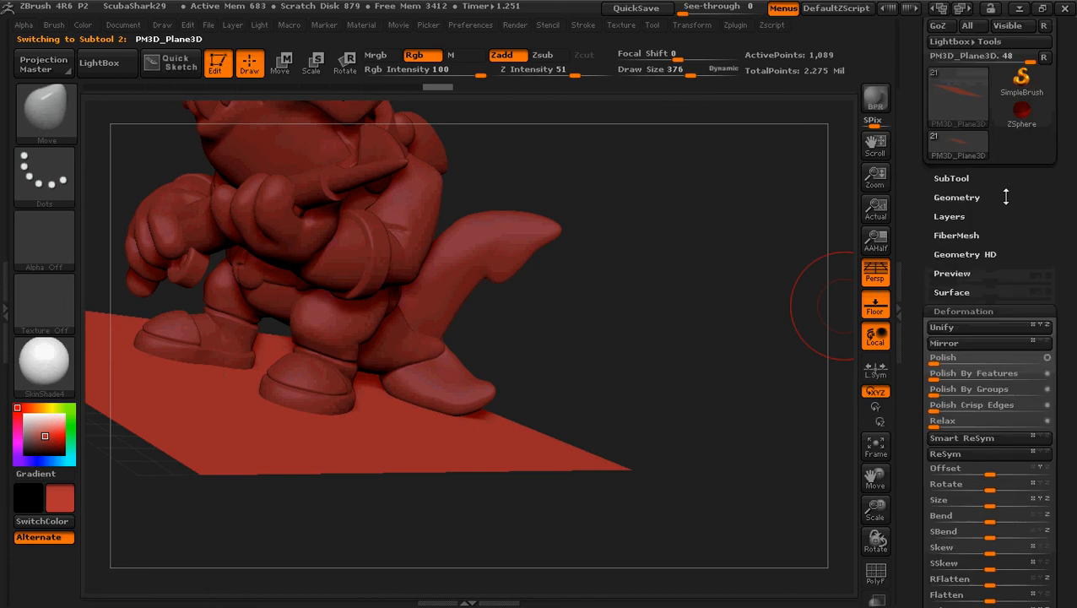
click(982, 178)
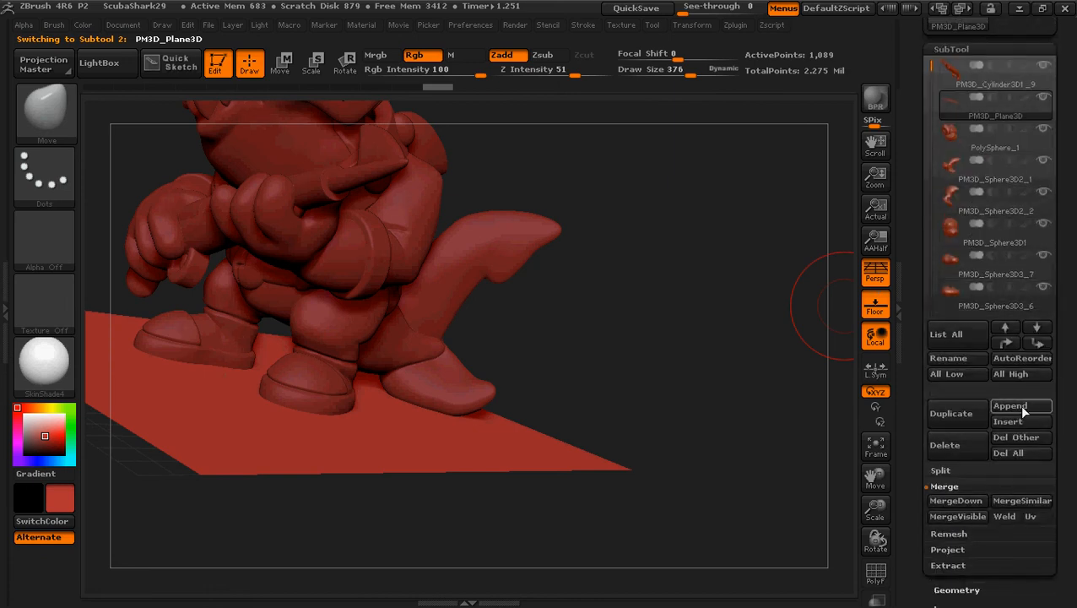
click(969, 445)
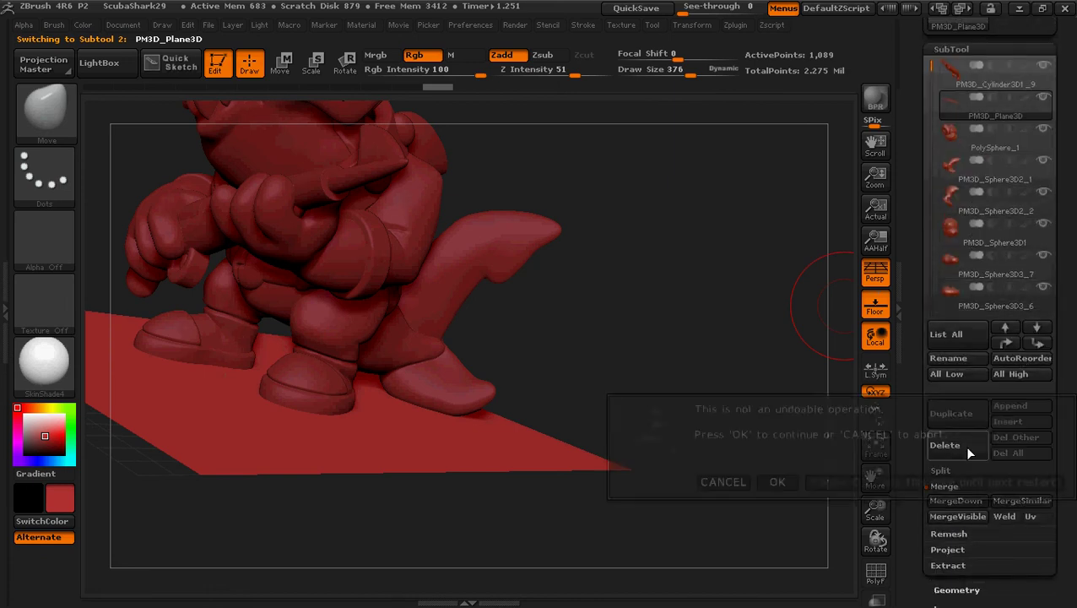
click(775, 481)
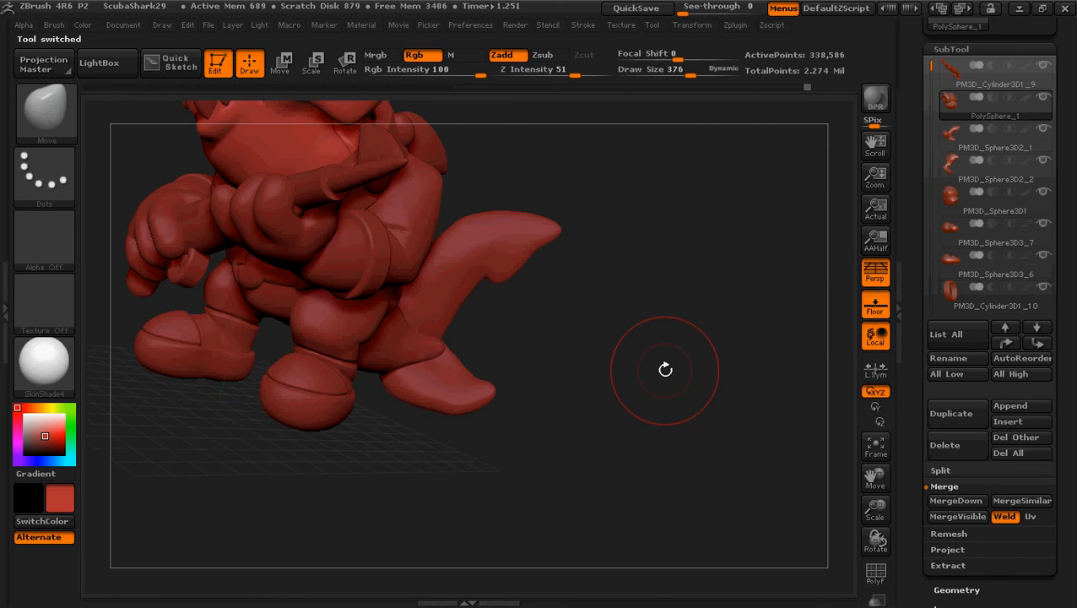
mouse_move(665, 369)
mouse_down()
mouse_move(607, 324)
mouse_move(549, 324)
mouse_up()
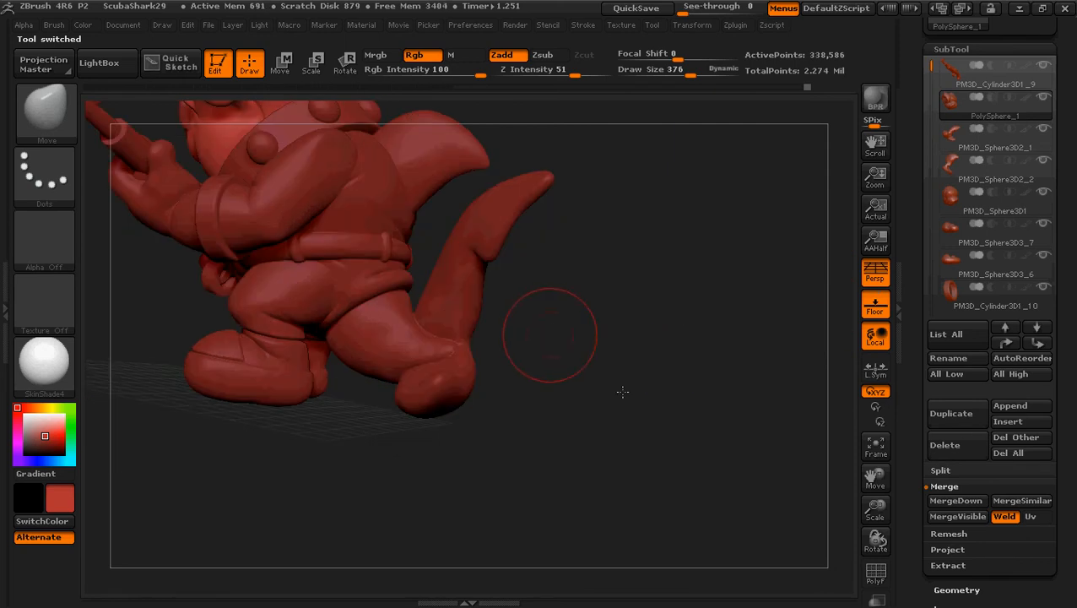
drag(637, 399, 692, 427)
Save the project as a new version, ScubaShark30, via File > Save As
click(209, 26)
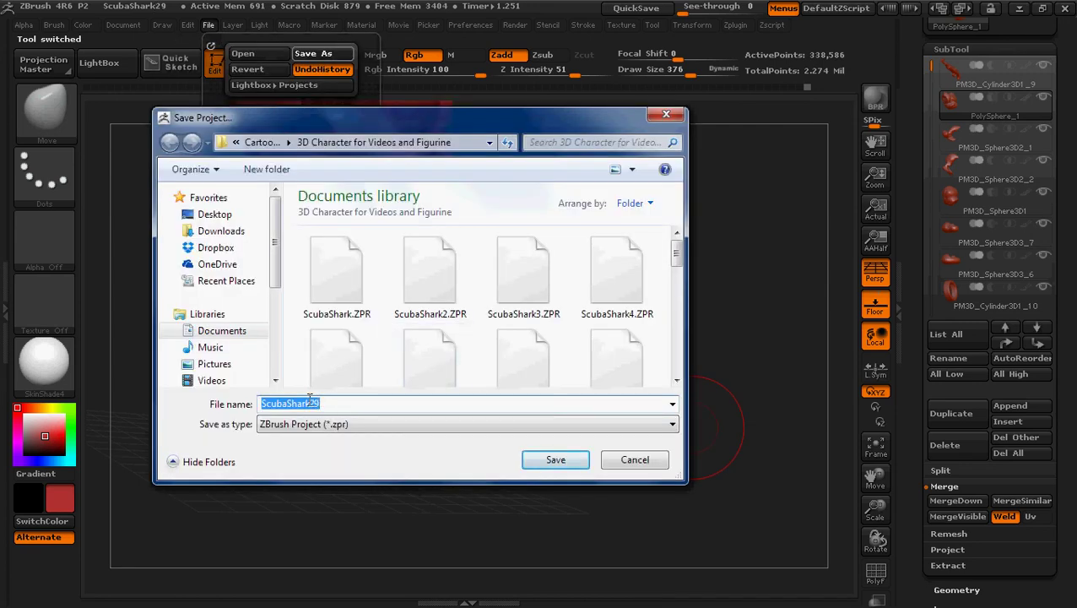
drag(309, 400, 333, 399)
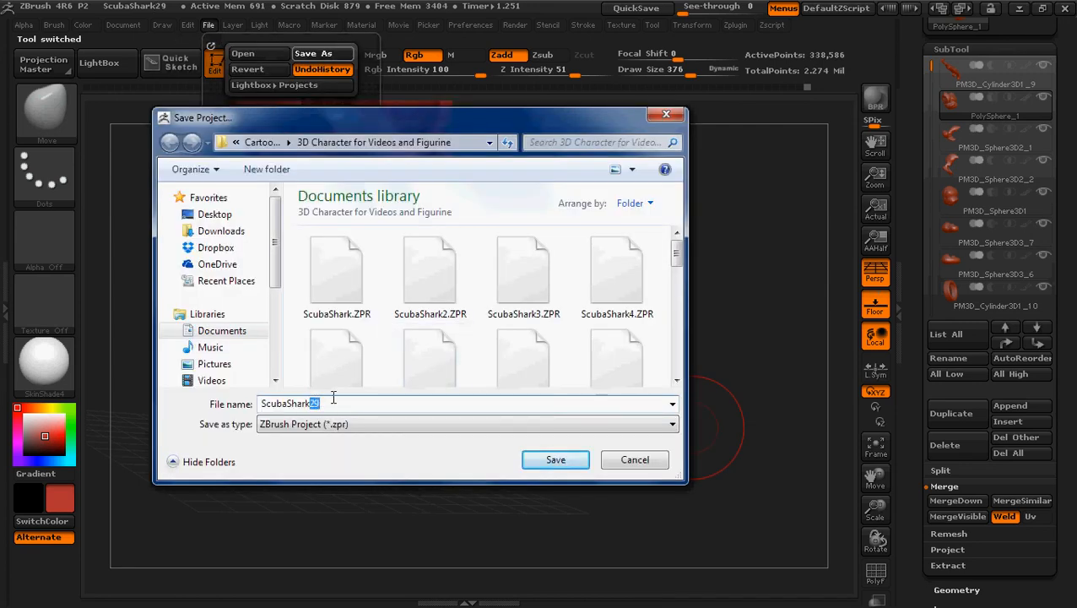
text(30)
click(556, 461)
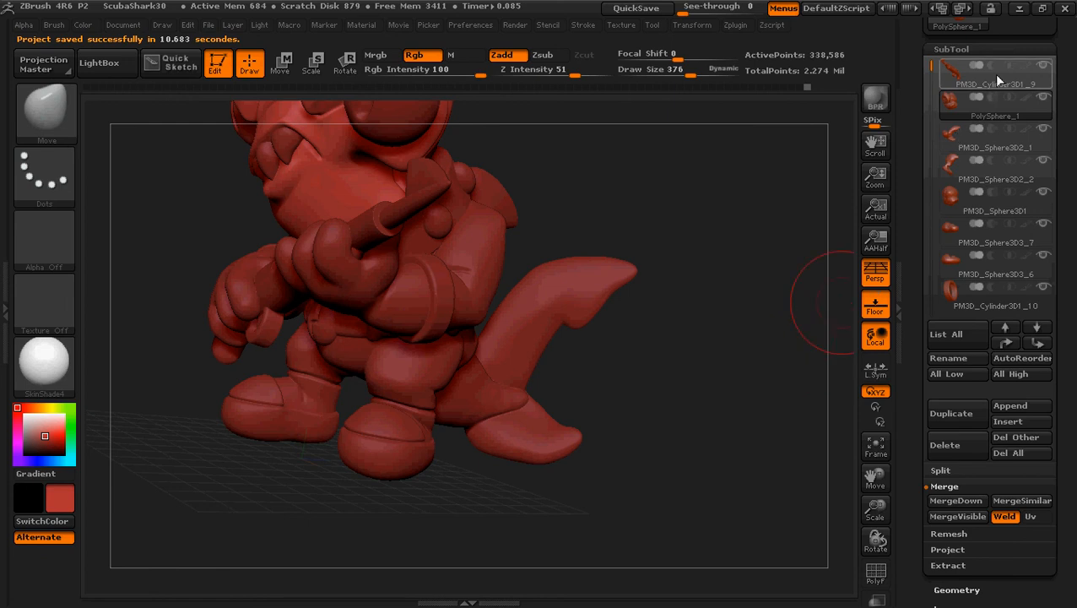
With PM3D_Cylinder3D1_9 active, MergeDown the first pieces (PolySphere_1, PM3D_Sphere3D1 and more) into it
click(950, 73)
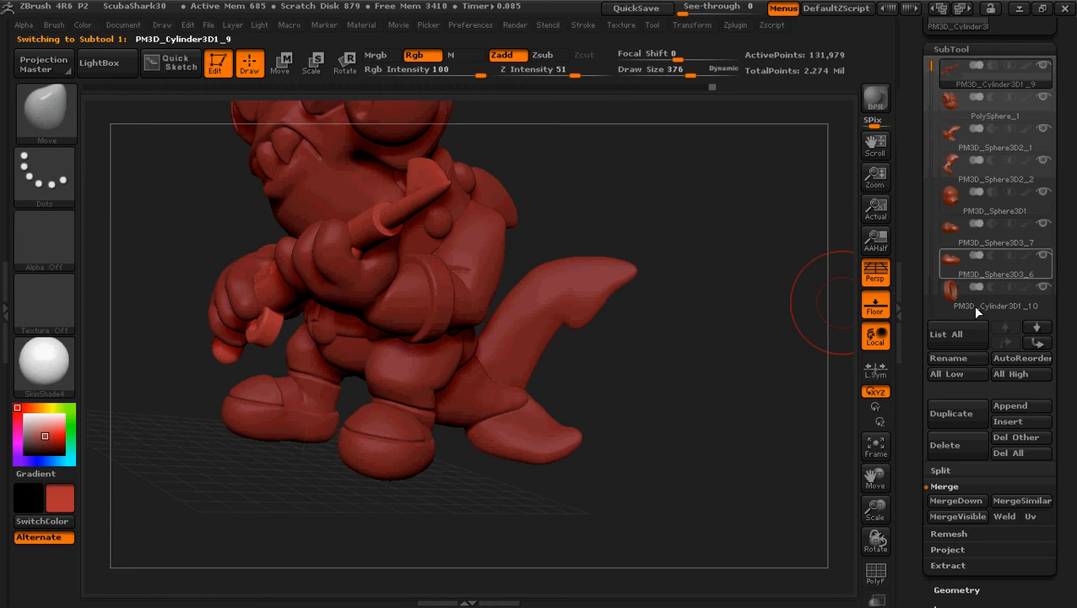
mouse_move(932, 68)
mouse_down()
mouse_move(932, 107)
mouse_move(932, 65)
mouse_up()
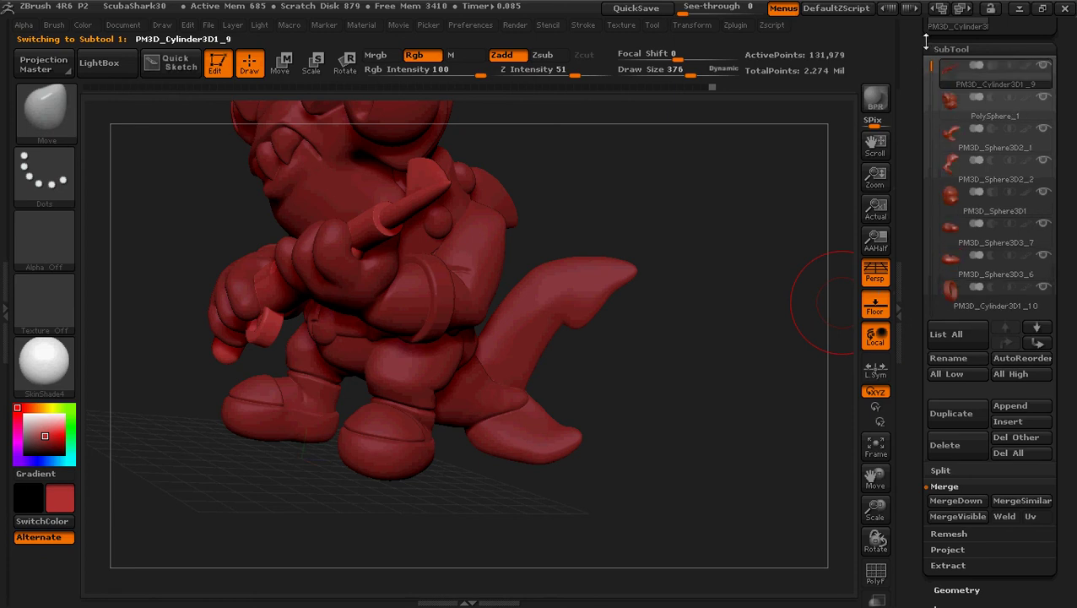
click(969, 498)
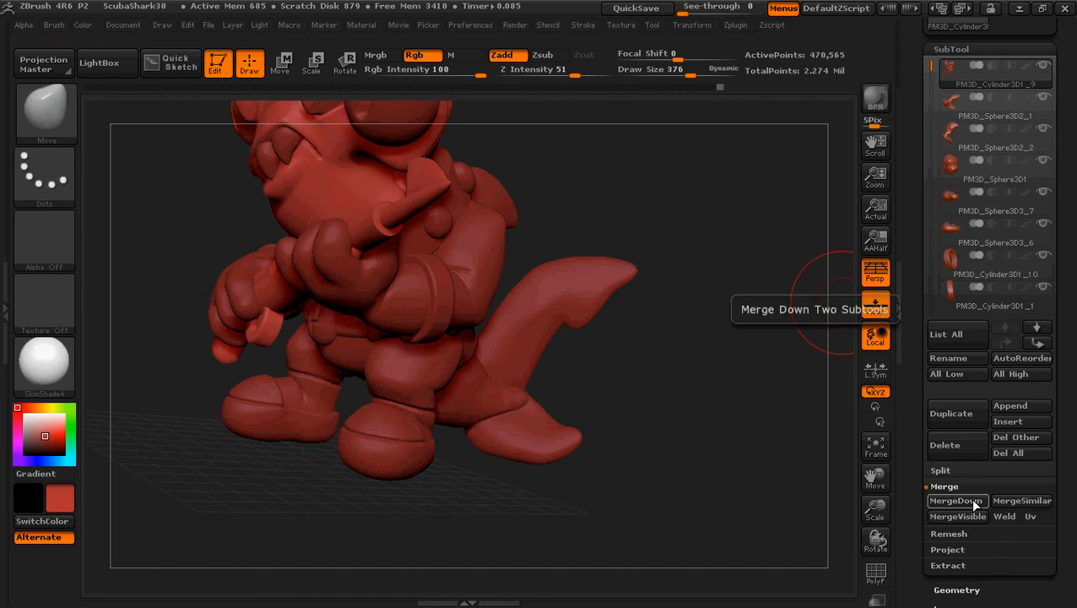
click(973, 499)
click(975, 501)
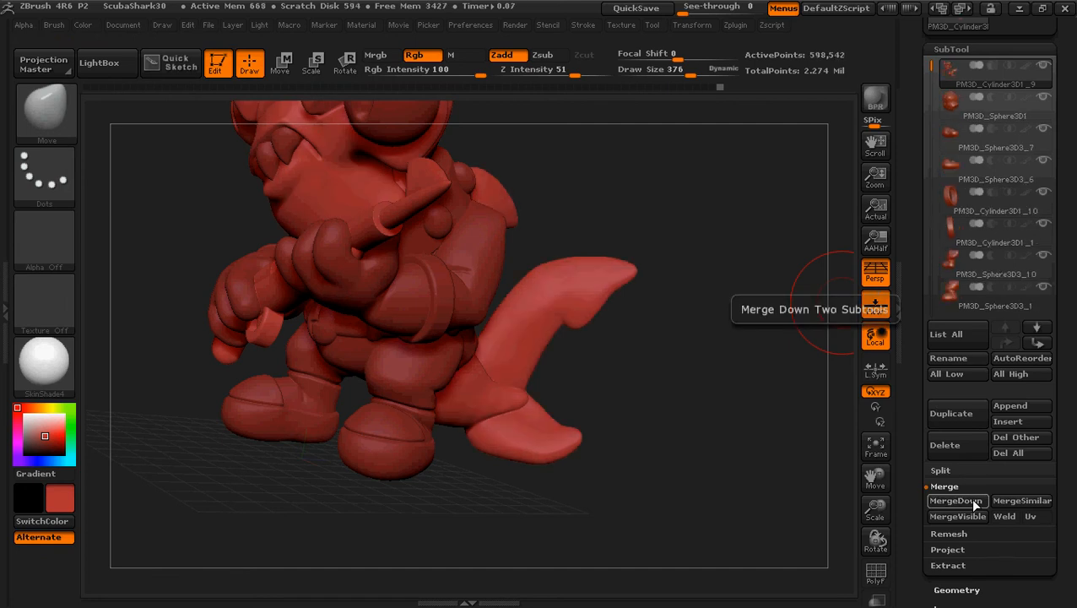
click(974, 501)
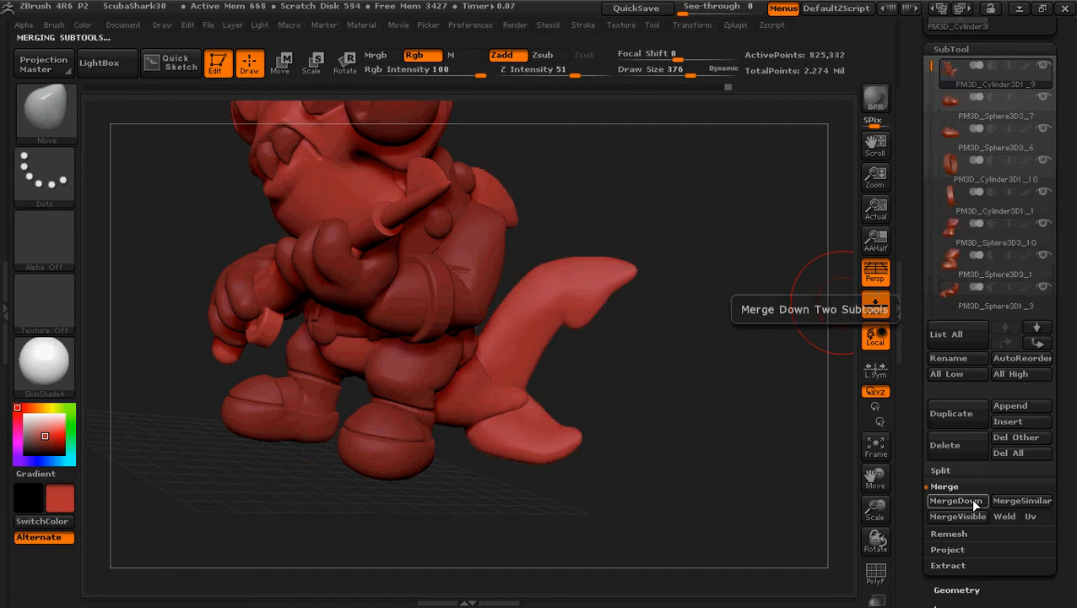
click(973, 501)
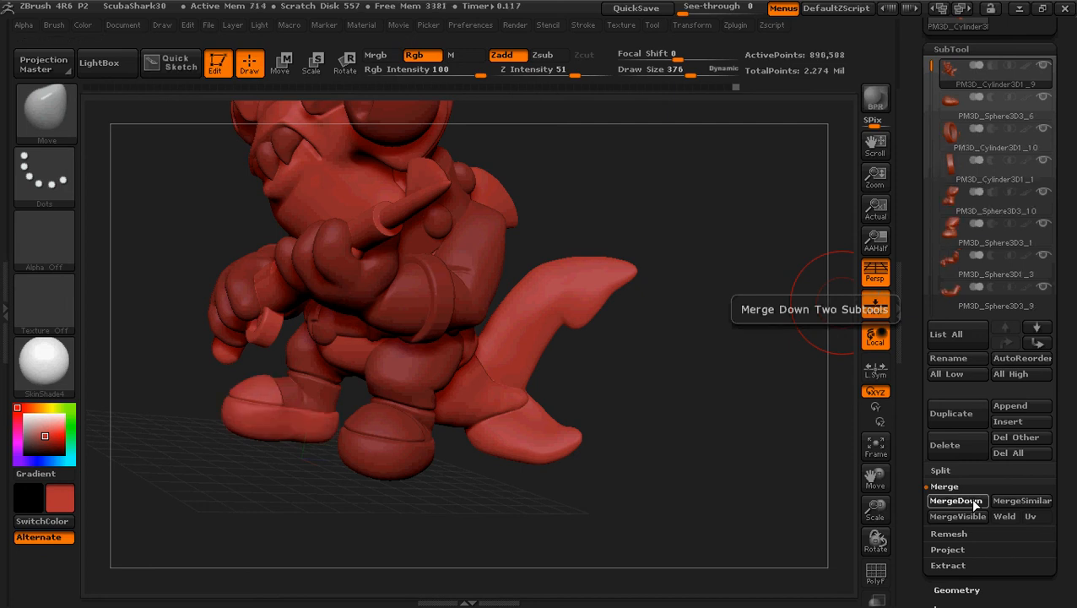
click(973, 501)
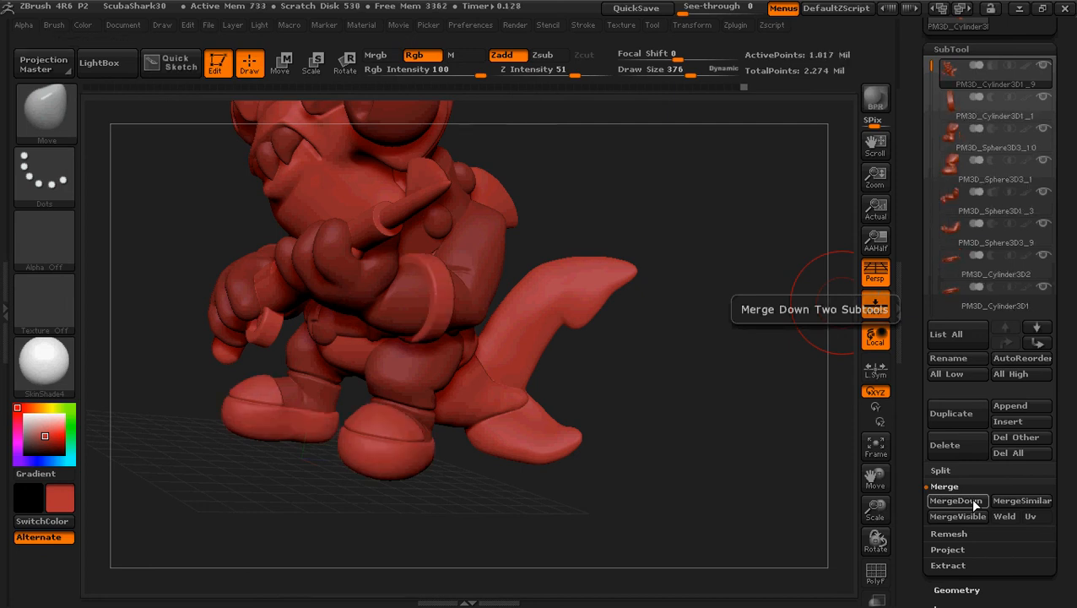
click(974, 500)
Keep merging down the rest (PM3D_Sphere3D3_10, PM3D_Cylinder3D2, PM3D_Sphere3D) until one subtool remains
click(974, 501)
click(974, 501)
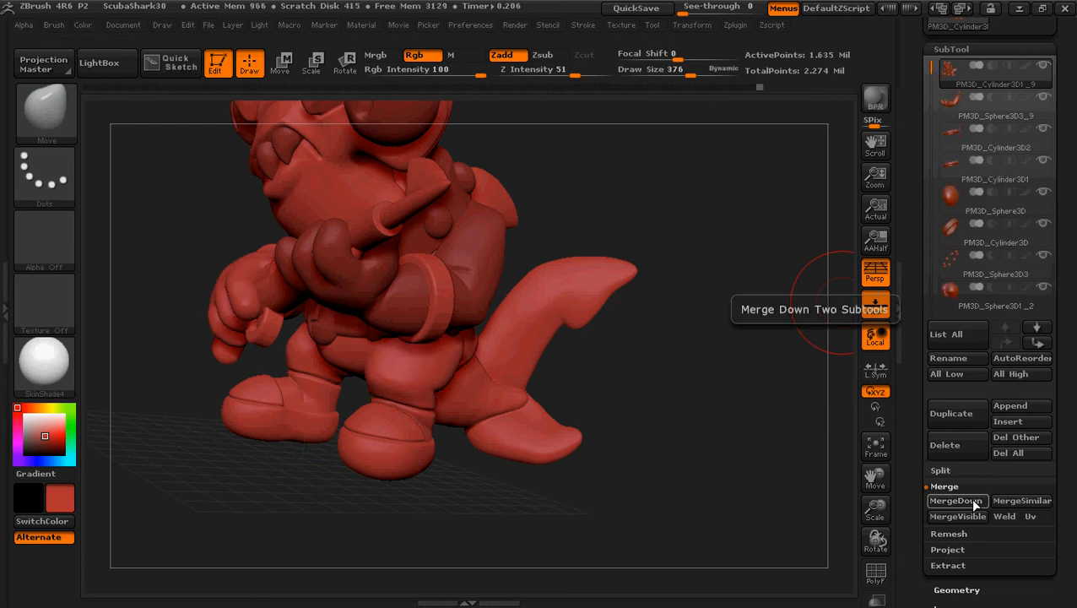
click(973, 501)
click(974, 500)
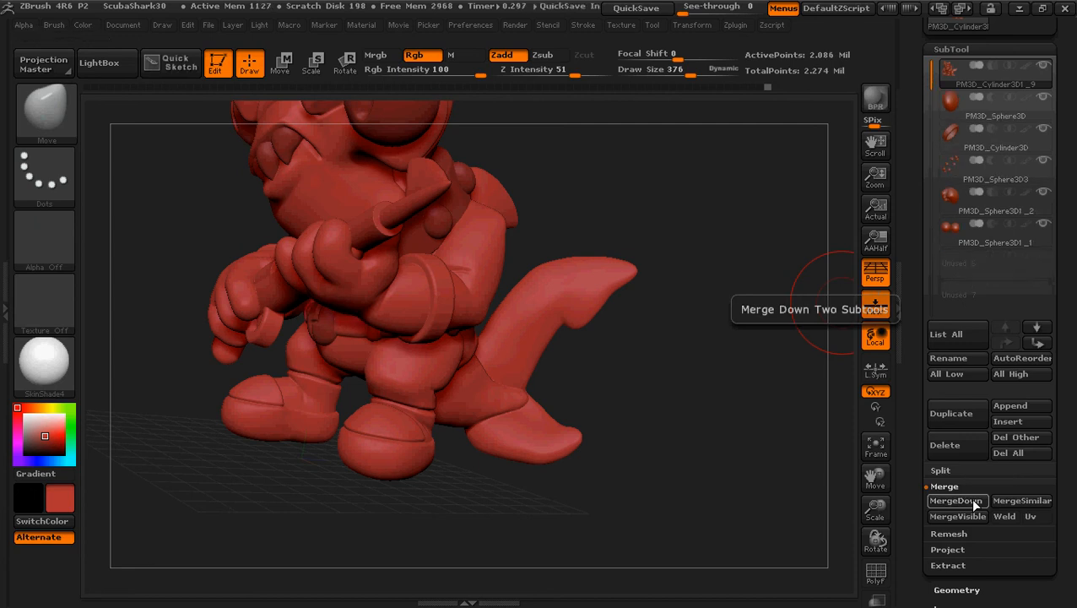
click(974, 500)
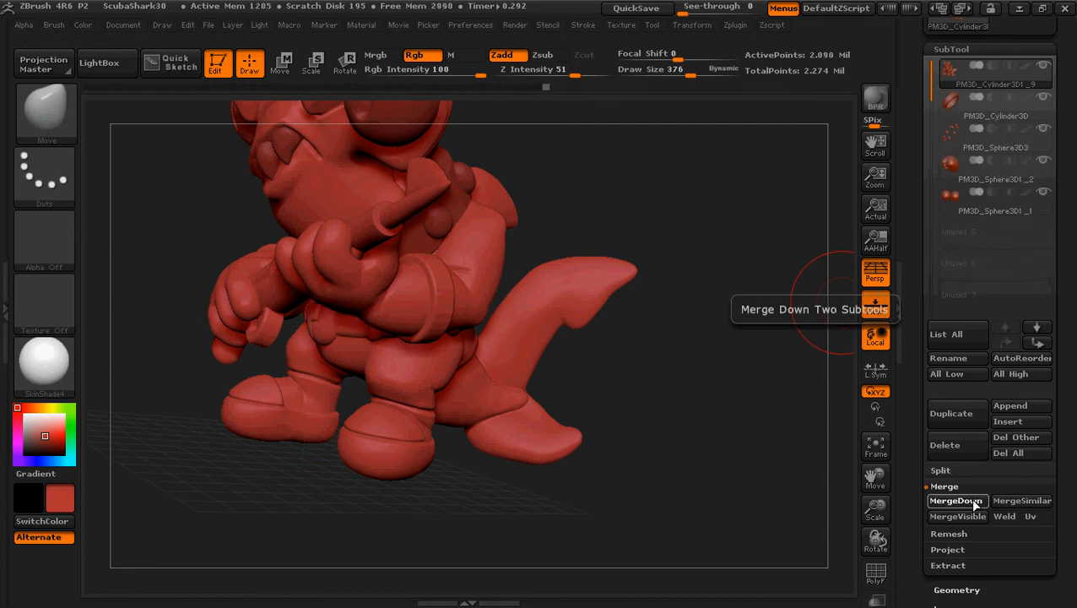
click(973, 501)
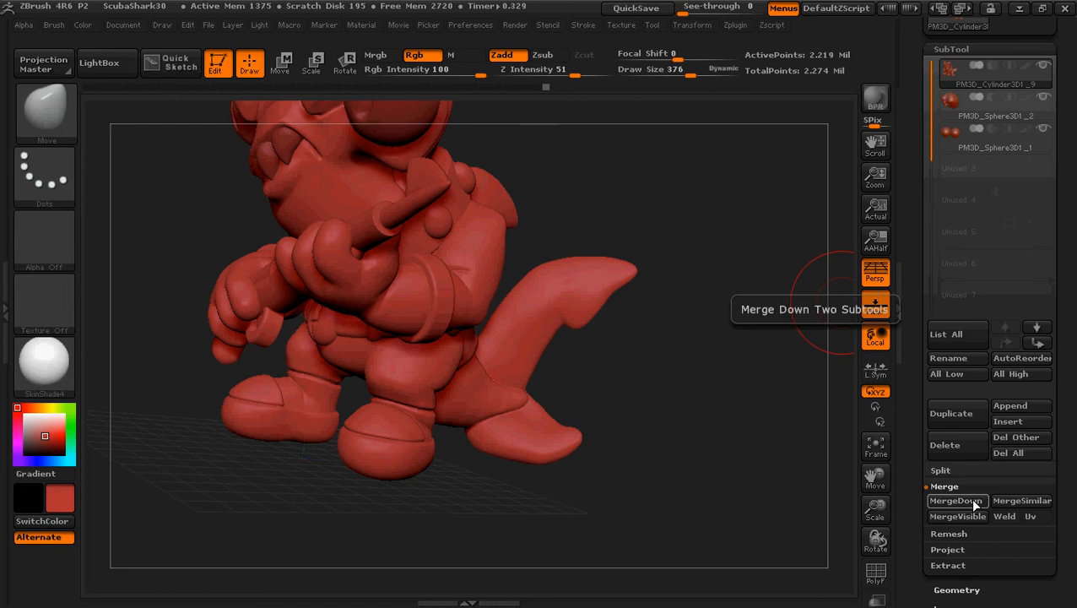
click(973, 501)
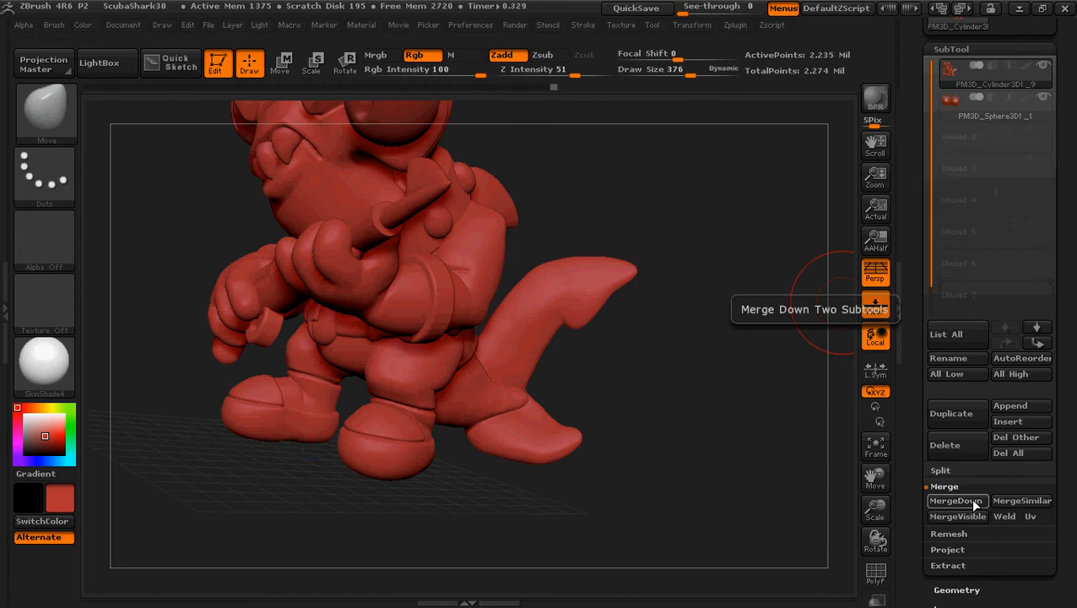
click(977, 502)
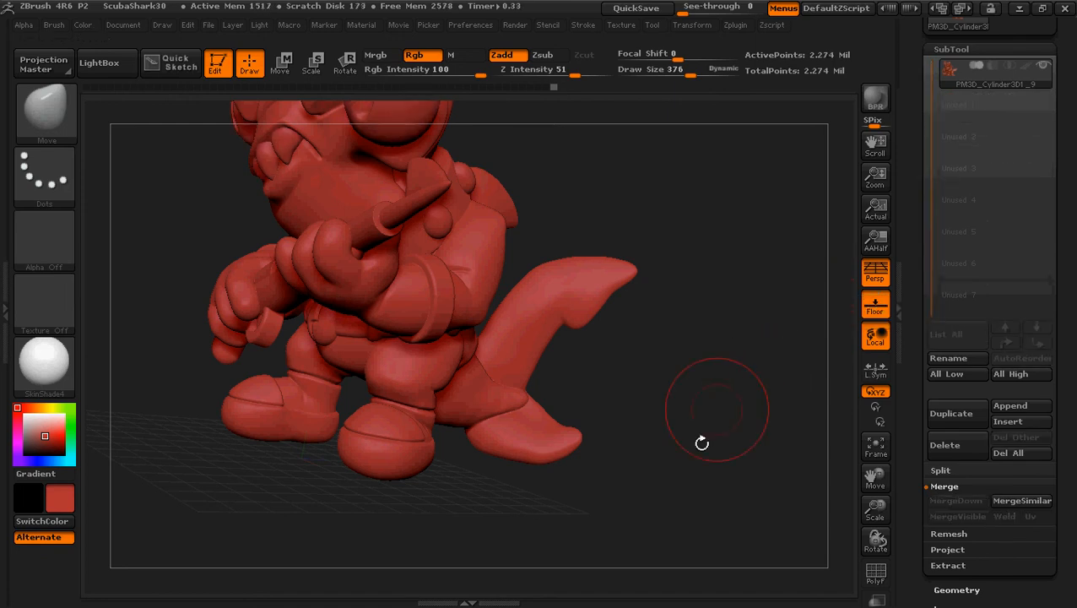
mouse_move(658, 385)
mouse_down()
mouse_move(715, 467)
mouse_move(696, 435)
mouse_move(748, 450)
mouse_move(704, 435)
mouse_up()
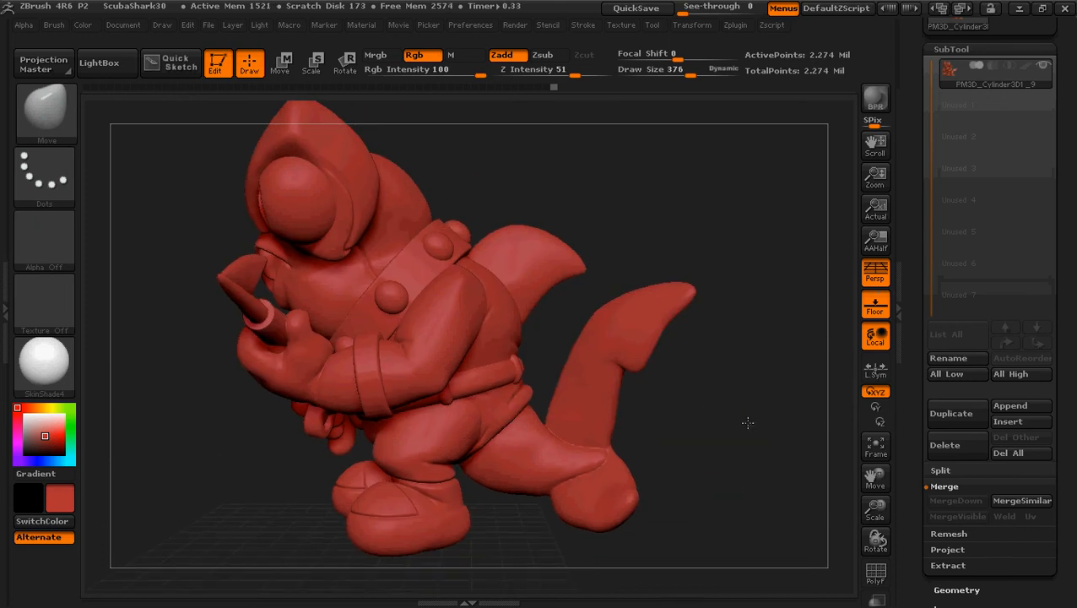
mouse_move(556, 502)
mouse_down()
mouse_move(589, 503)
mouse_move(581, 512)
mouse_up()
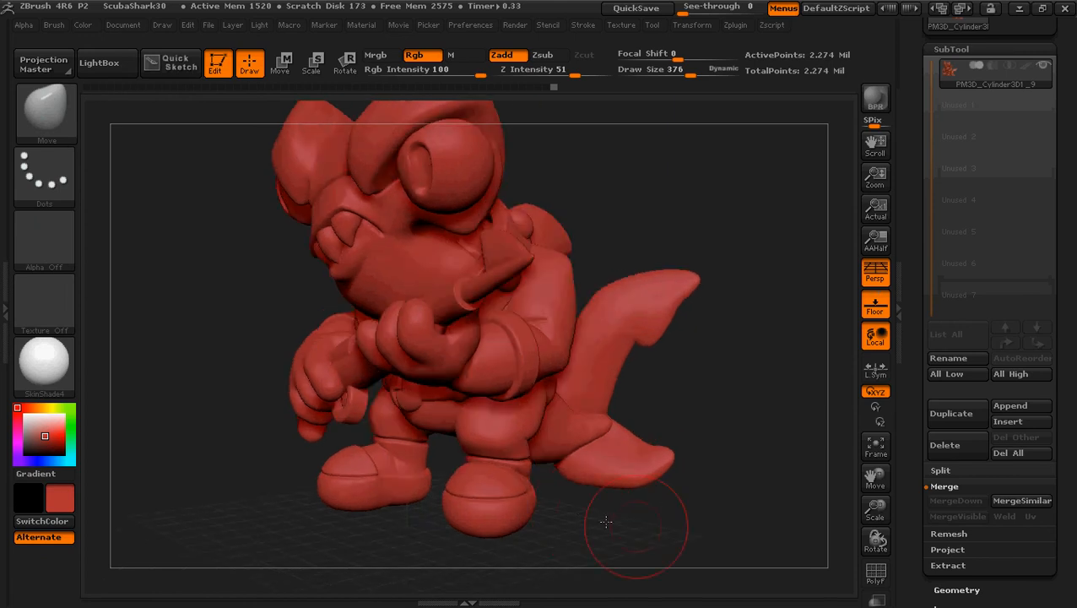
mouse_move(605, 522)
mouse_down()
mouse_move(731, 305)
mouse_move(692, 351)
mouse_up()
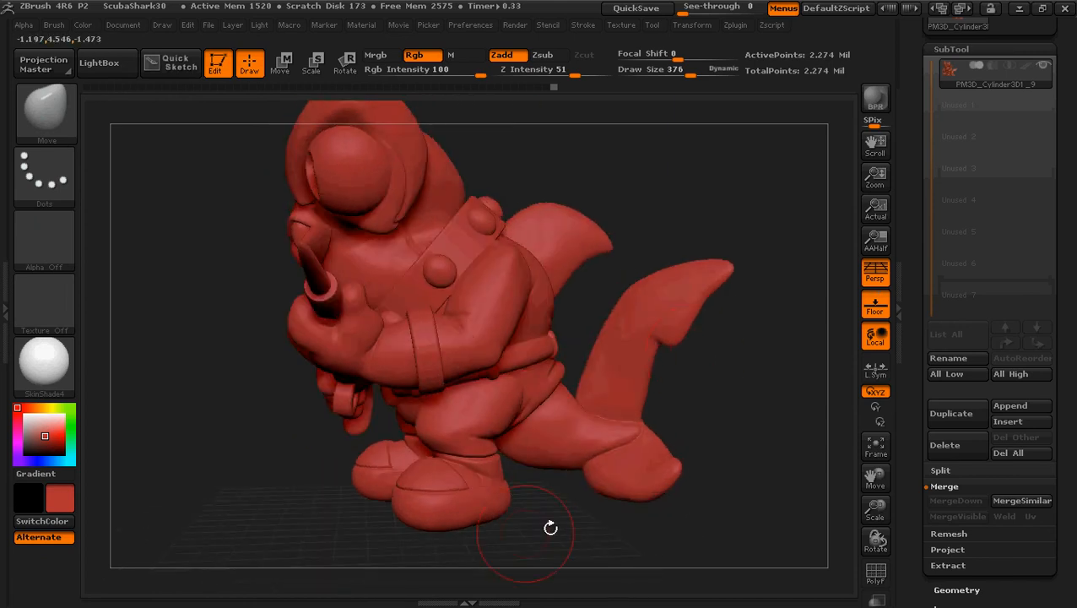
drag(563, 529, 572, 524)
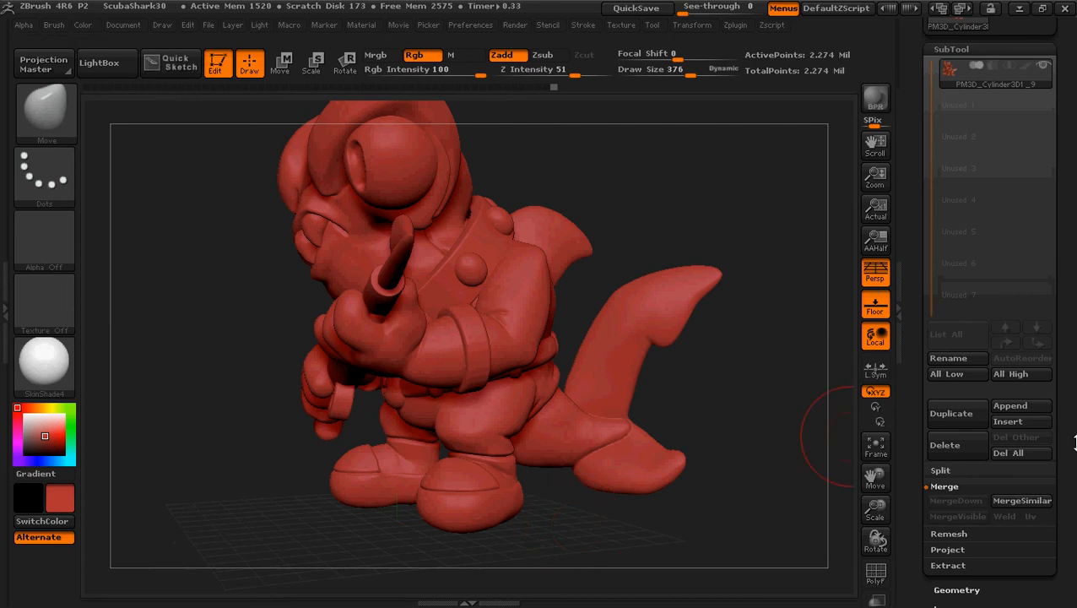
drag(1068, 487, 993, 228)
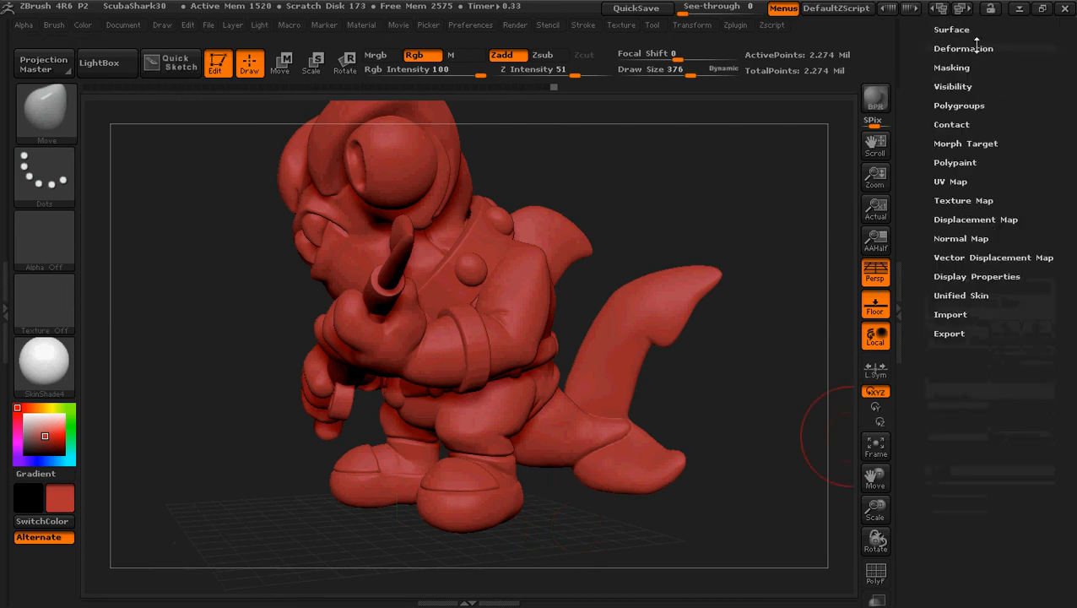
Flatten the bottoms of the feet and tail with the Deformation Flatten slider on Z, checking from below
click(977, 48)
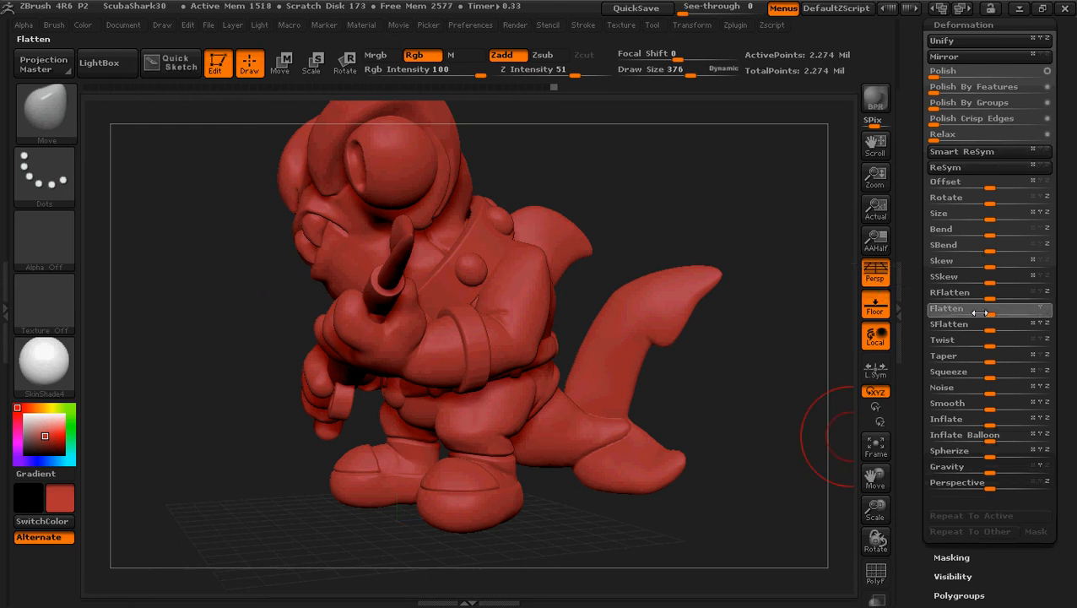
drag(979, 312, 979, 313)
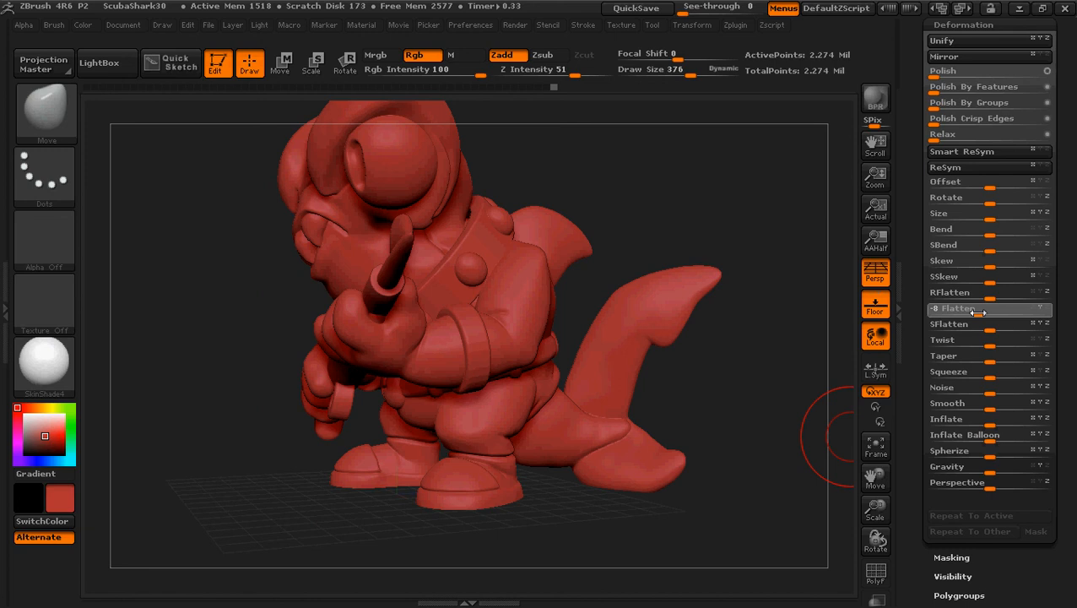
drag(979, 312, 979, 313)
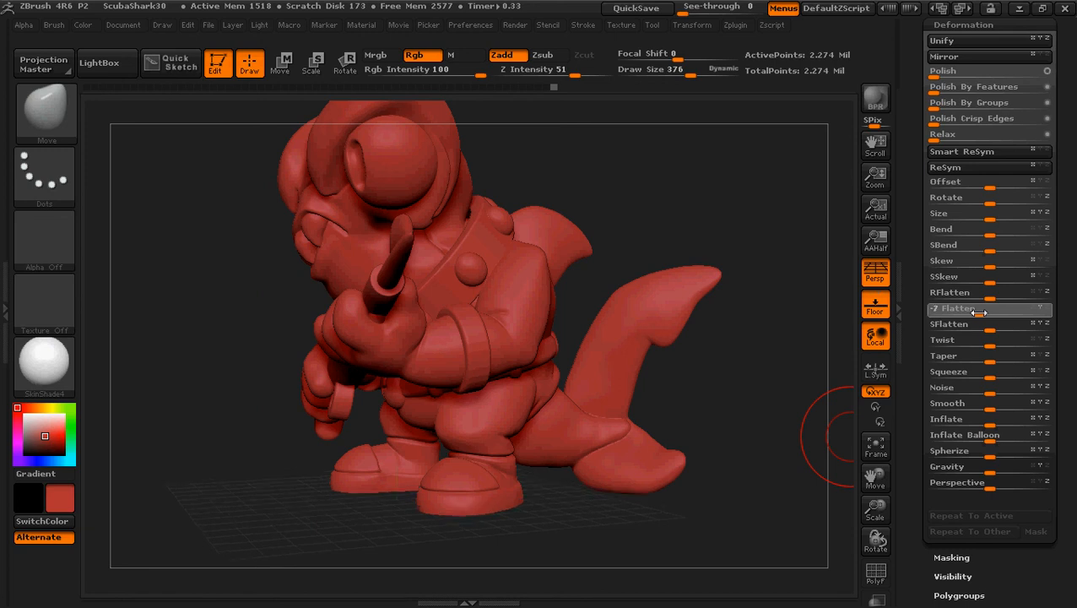
drag(978, 312, 979, 312)
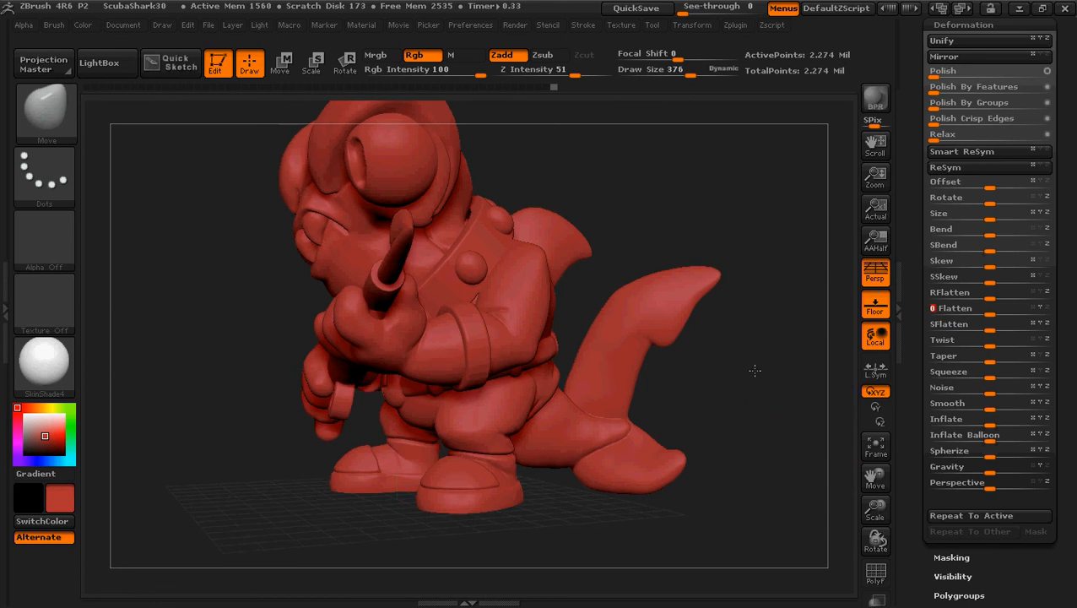
mouse_move(755, 370)
mouse_down()
mouse_move(752, 302)
mouse_move(739, 437)
mouse_up()
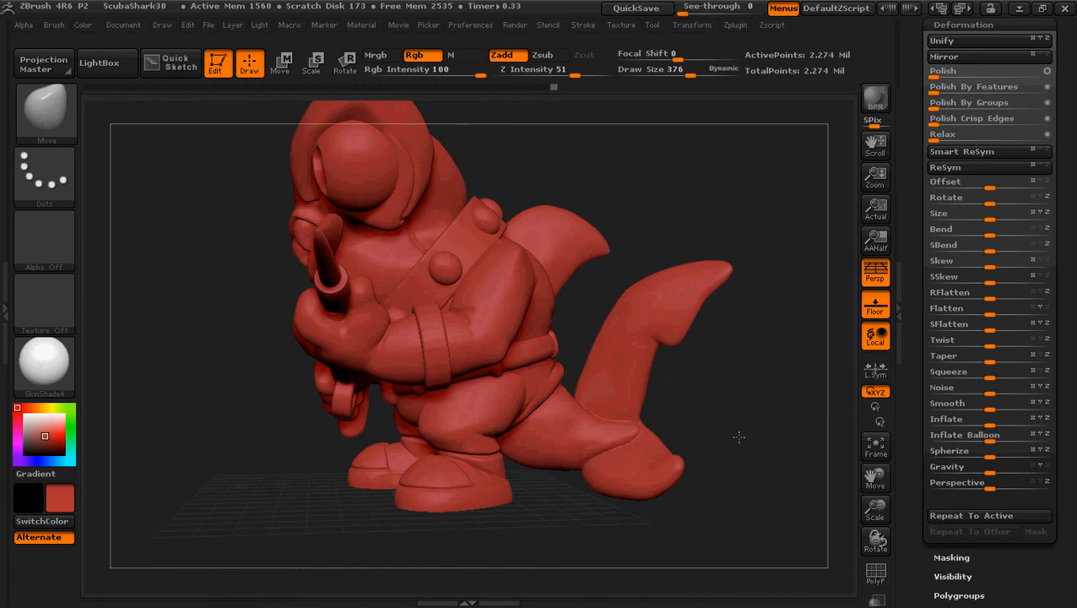
drag(800, 392, 794, 390)
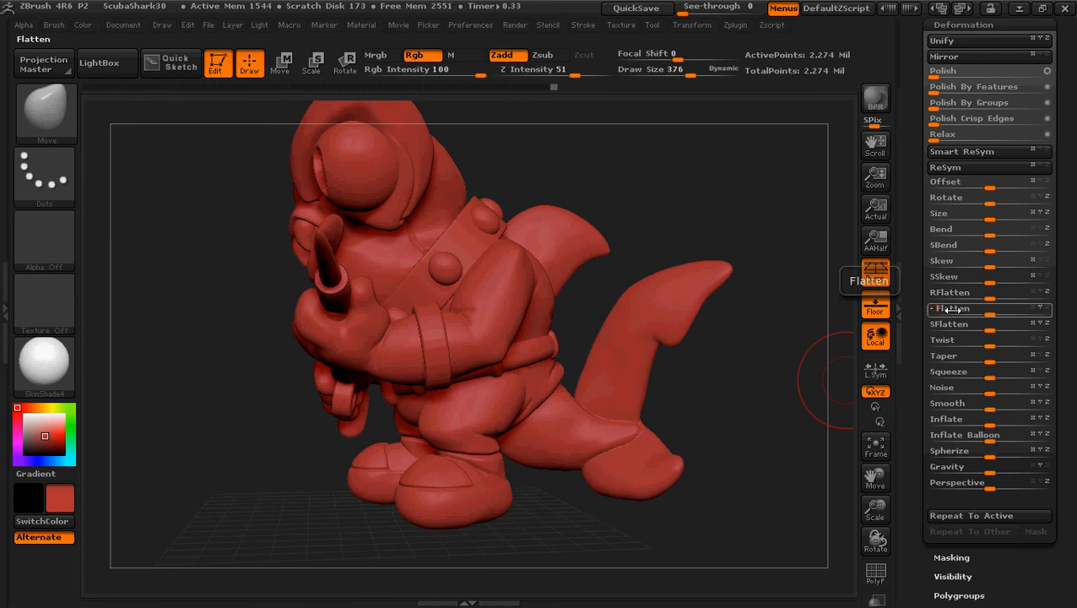
mouse_move(944, 309)
mouse_down()
mouse_move(708, 407)
mouse_move(728, 372)
mouse_move(726, 339)
mouse_move(723, 402)
mouse_move(739, 467)
mouse_move(721, 336)
mouse_move(700, 457)
mouse_move(729, 510)
mouse_move(745, 514)
mouse_up()
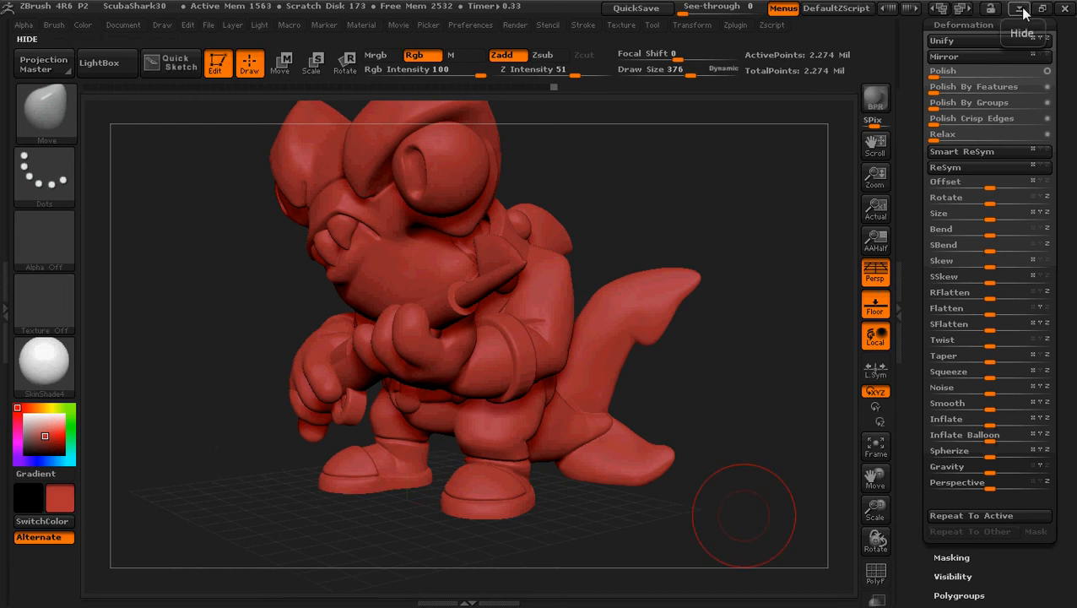
Compare against the Scuba Shark concept image in Photo Viewer and return to the sculpt
click(1022, 8)
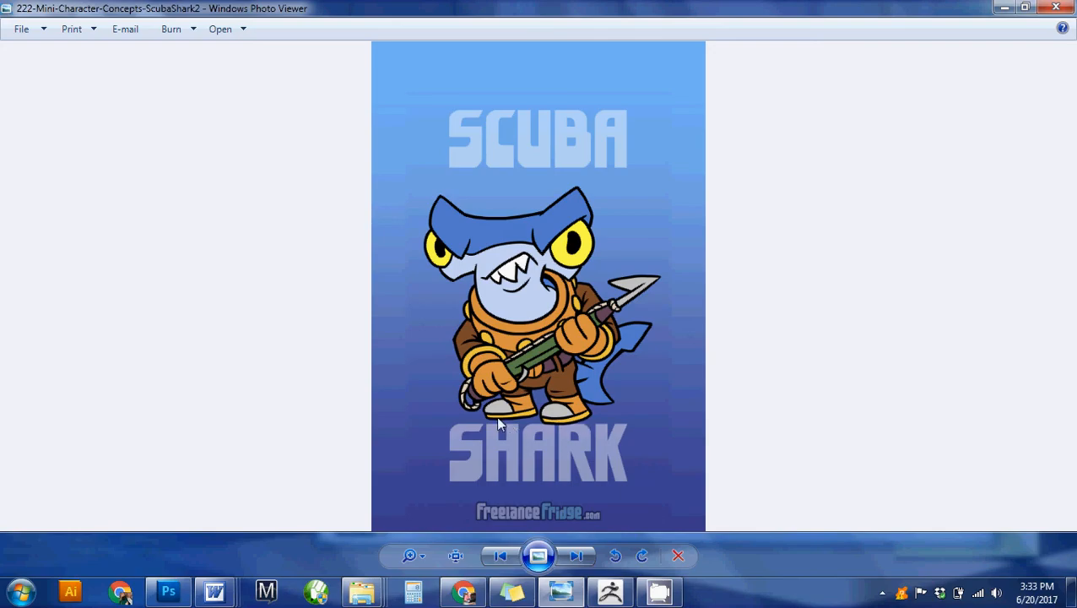
click(610, 591)
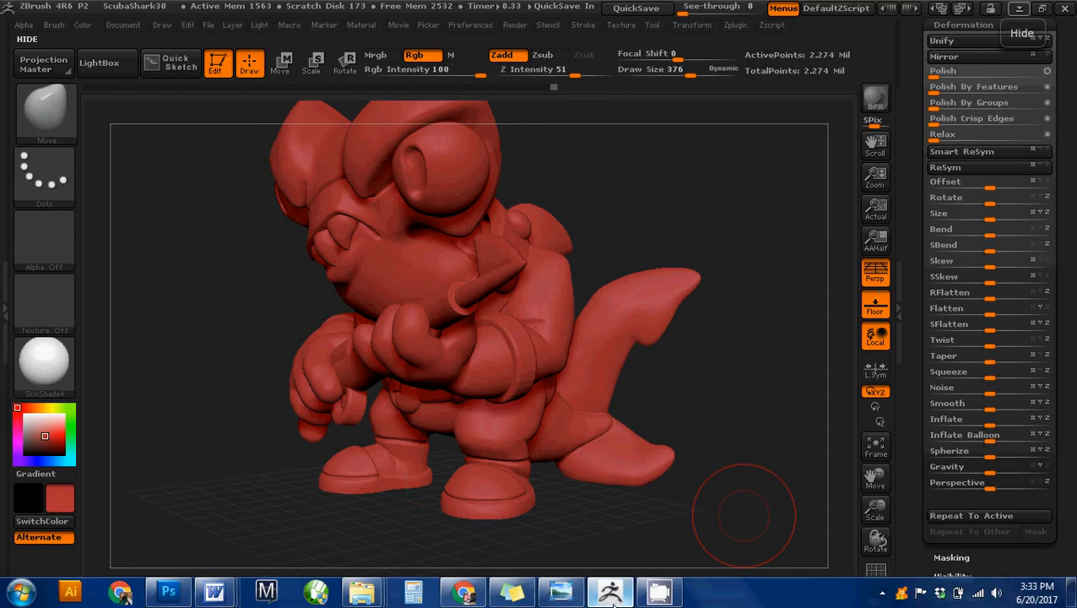
drag(690, 438, 706, 308)
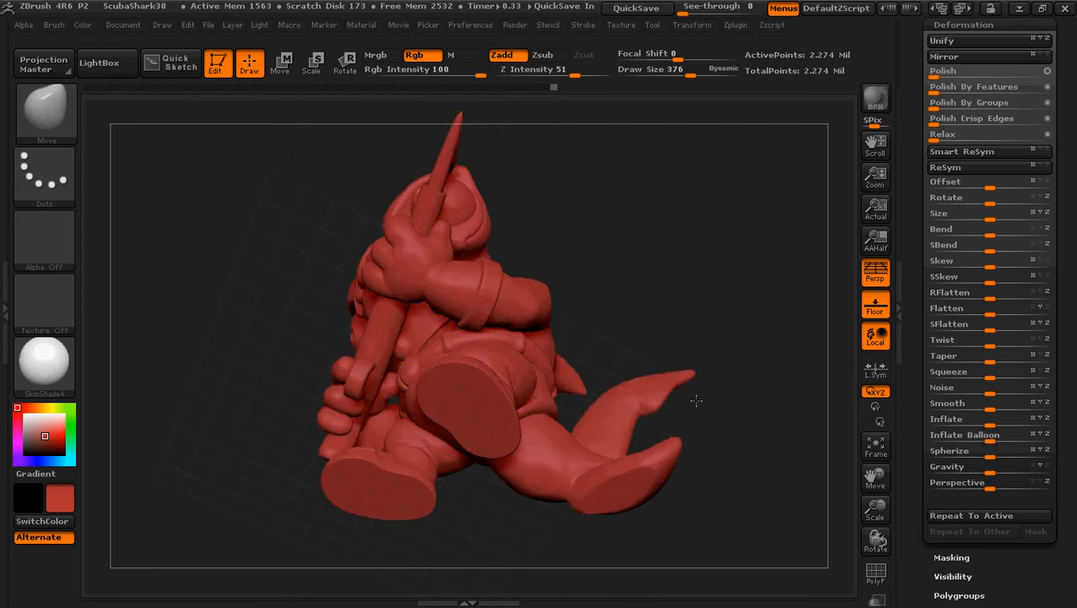
mouse_move(694, 397)
mouse_down()
mouse_move(703, 455)
mouse_move(683, 437)
mouse_move(696, 435)
mouse_move(692, 348)
mouse_move(712, 305)
mouse_move(721, 373)
mouse_move(712, 257)
mouse_move(690, 334)
mouse_up()
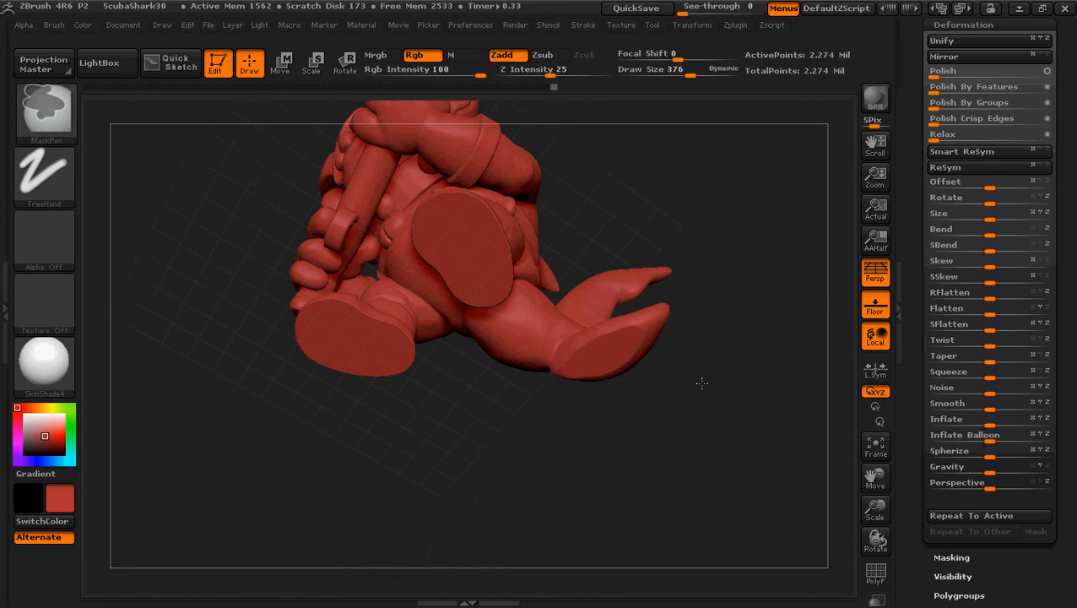
With a smaller brush, smooth the rim of the tail's flattened sole using Shift-Smooth
ctrl+drag(703, 380, 699, 428)
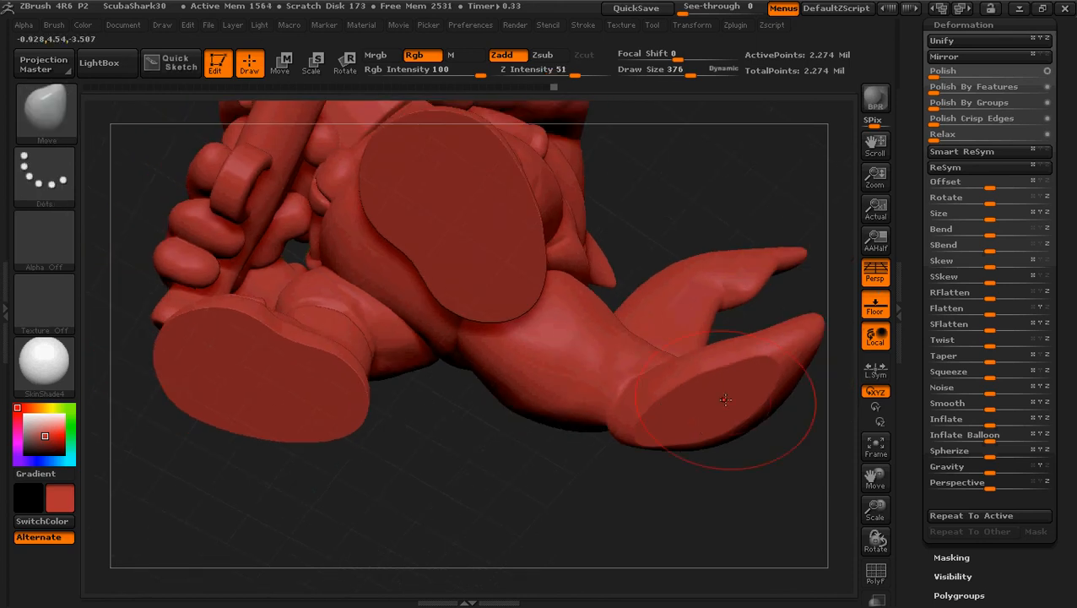
key(bracketleft)
key(bracketleft)
key(bracketleft)
key(bracketleft)
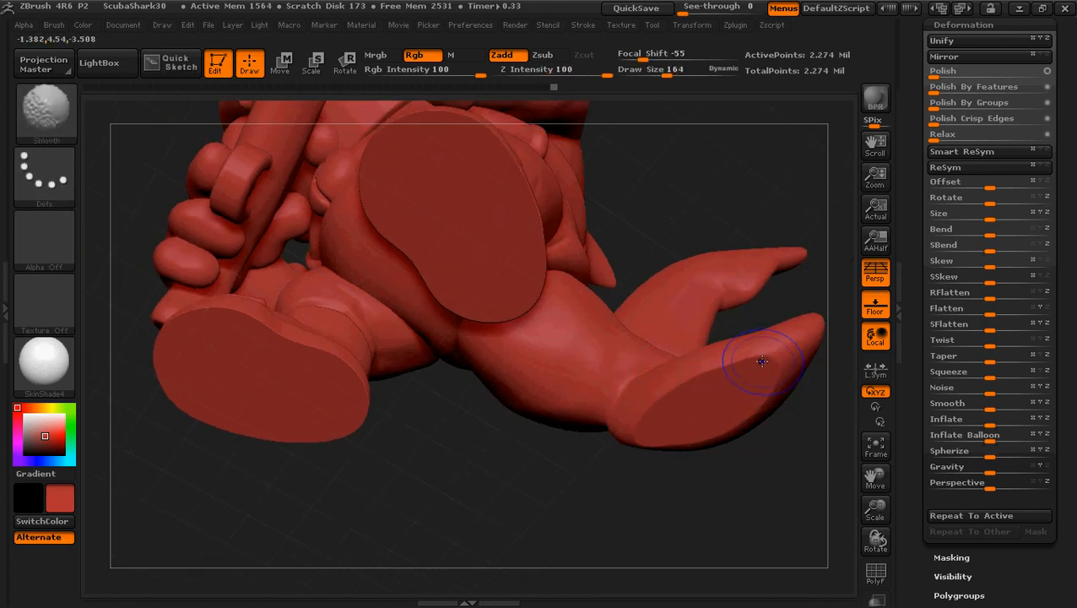
key(shift)
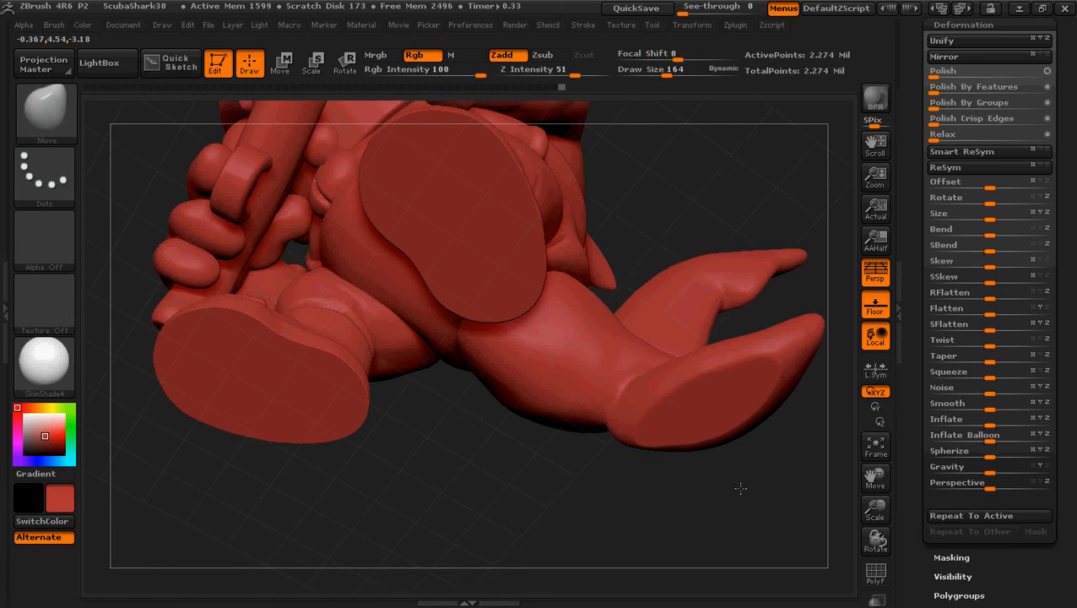
drag(741, 488, 757, 380)
key(shift)
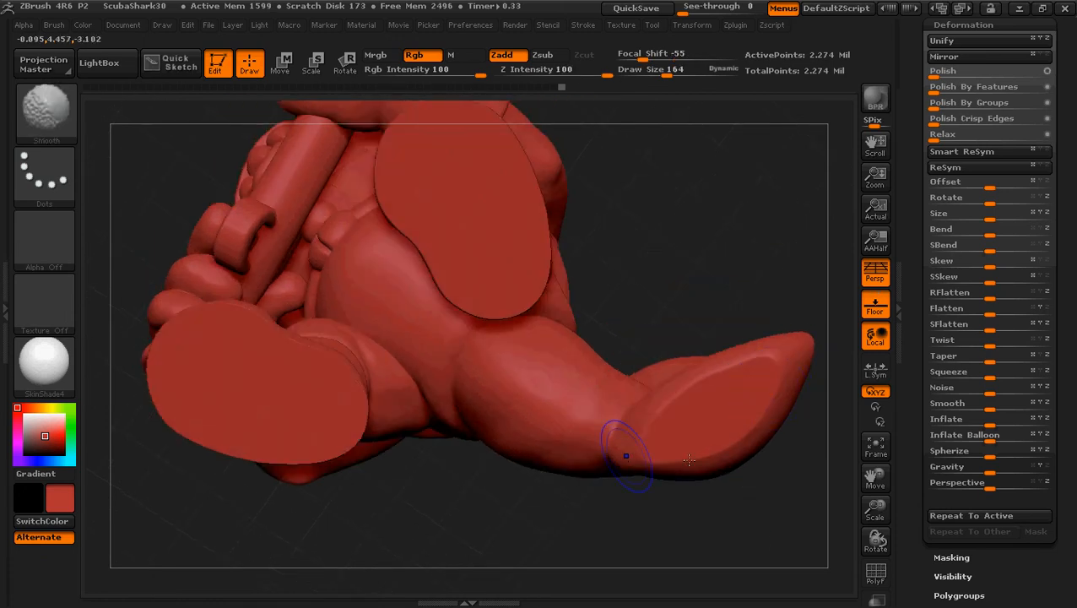
drag(714, 557, 769, 558)
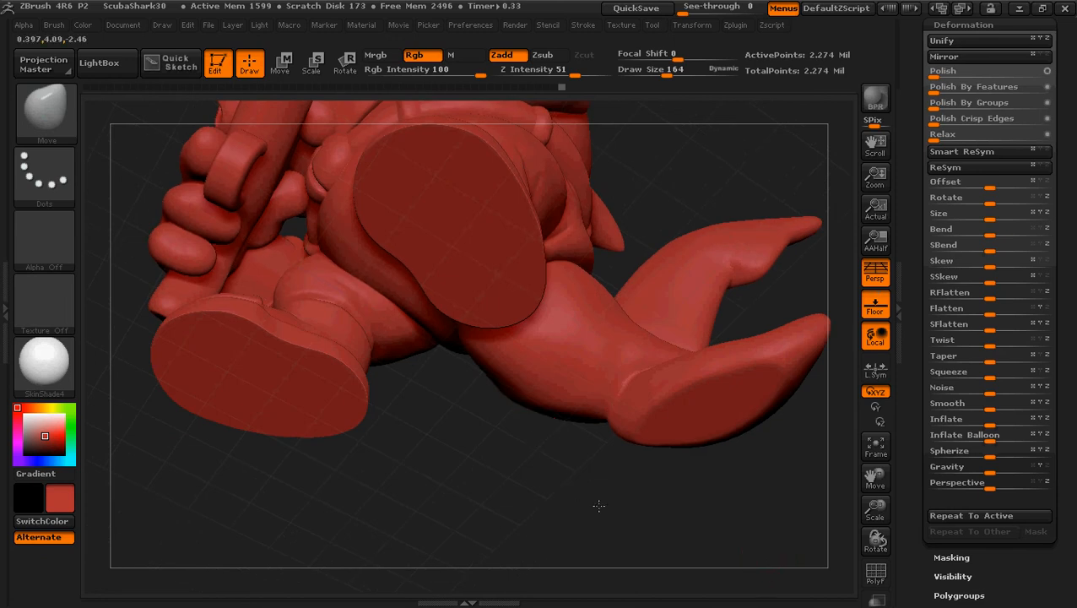
Orbit to the left foot and smooth the edge of its flattened sole
mouse_move(474, 450)
mouse_down()
mouse_move(493, 460)
mouse_move(476, 426)
mouse_up()
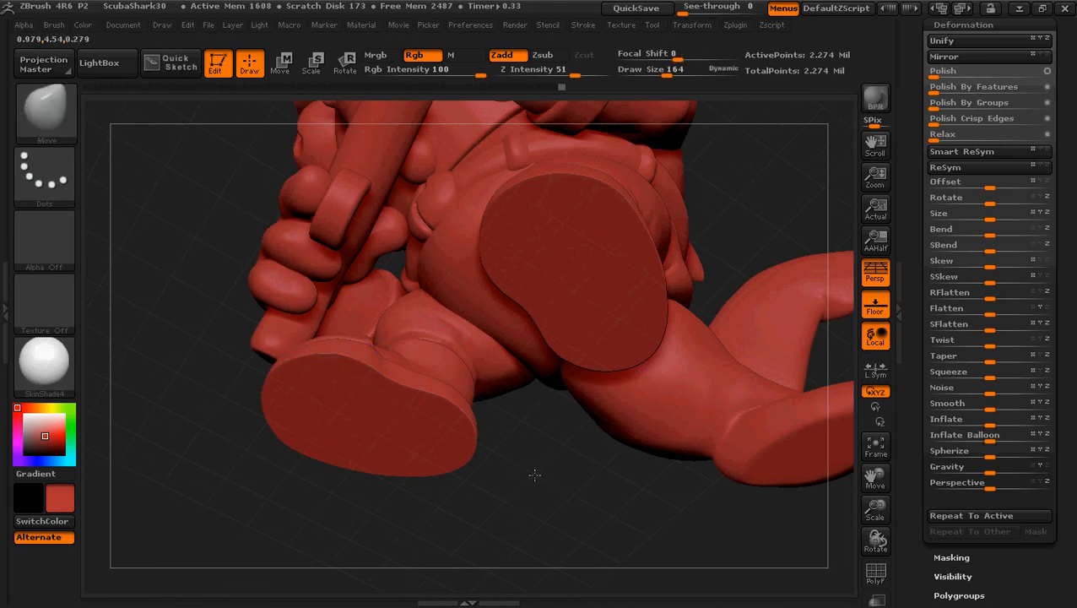
mouse_move(534, 476)
mouse_down()
mouse_move(565, 478)
mouse_move(543, 467)
mouse_up()
key(shift)
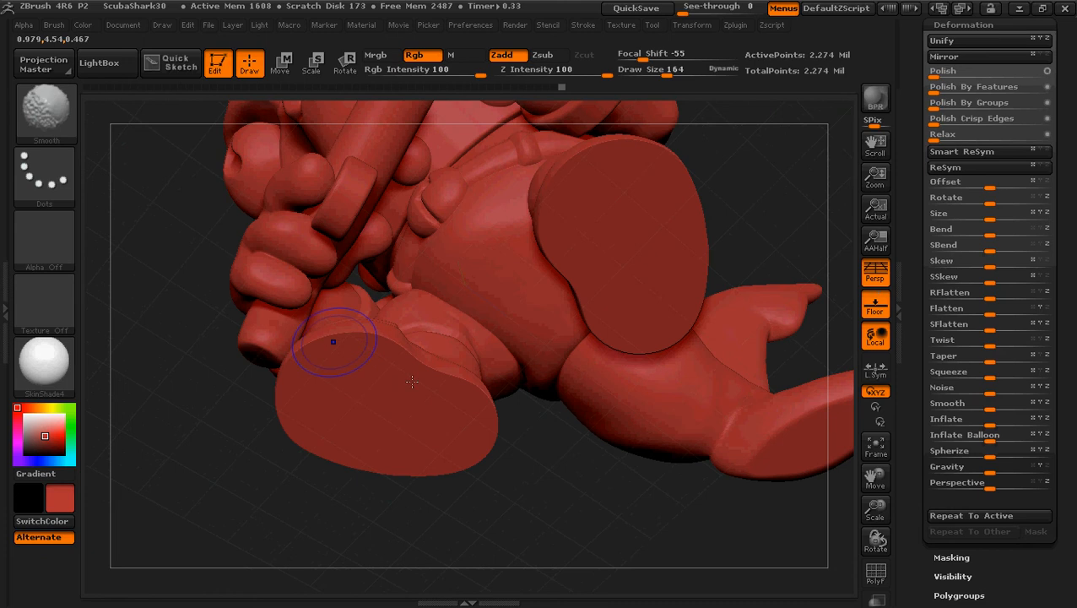
mouse_move(533, 454)
mouse_down()
mouse_move(519, 440)
mouse_move(528, 404)
mouse_move(593, 354)
mouse_up()
key(shift)
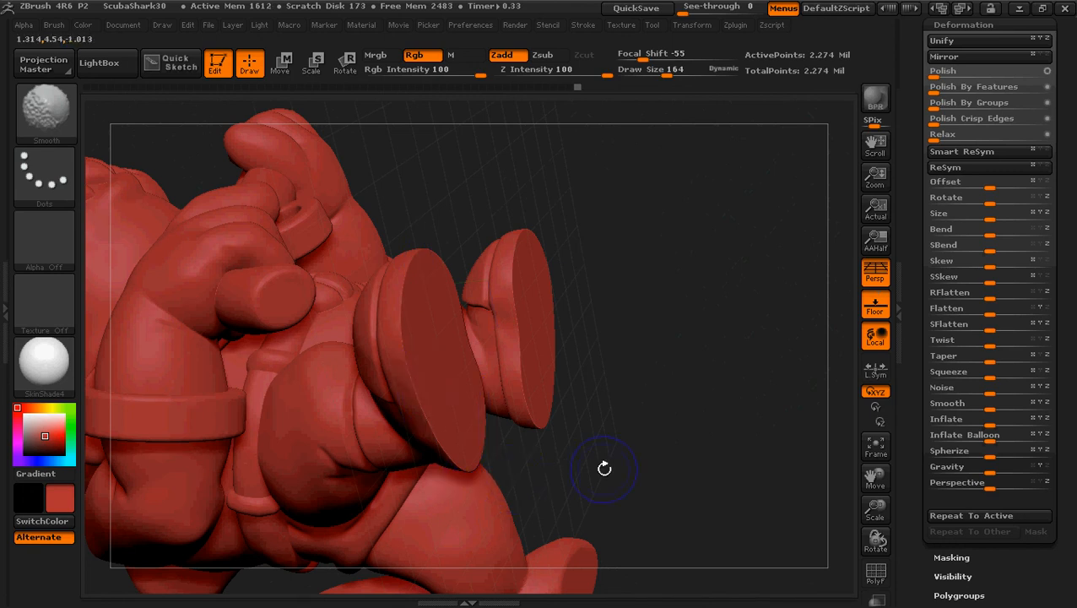
Smooth the remaining sharp sole edges, including the right foot's, orbiting between strokes
drag(623, 459, 589, 462)
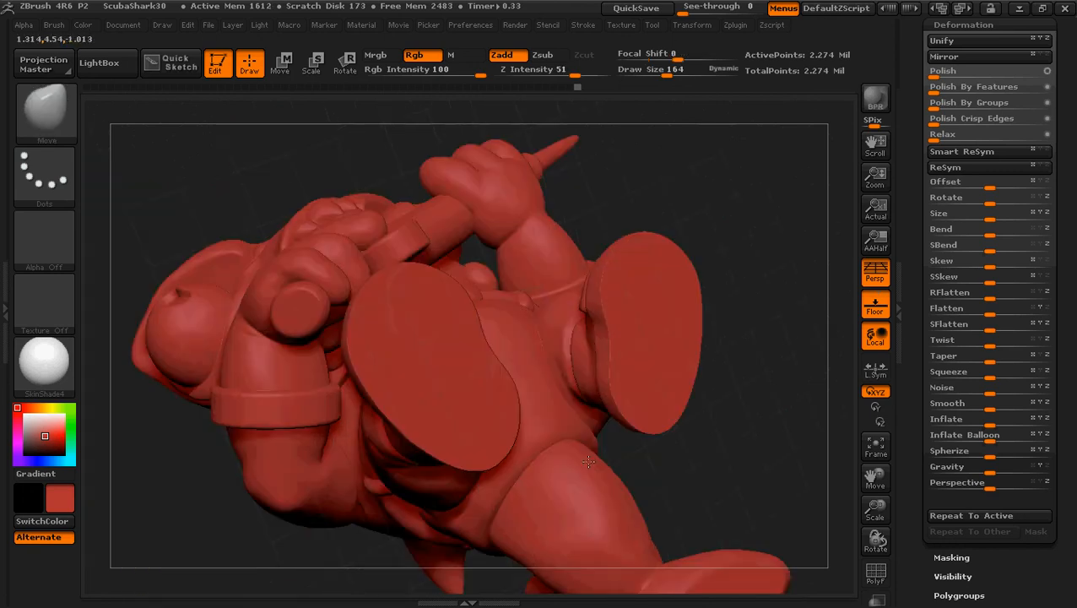
key(shift)
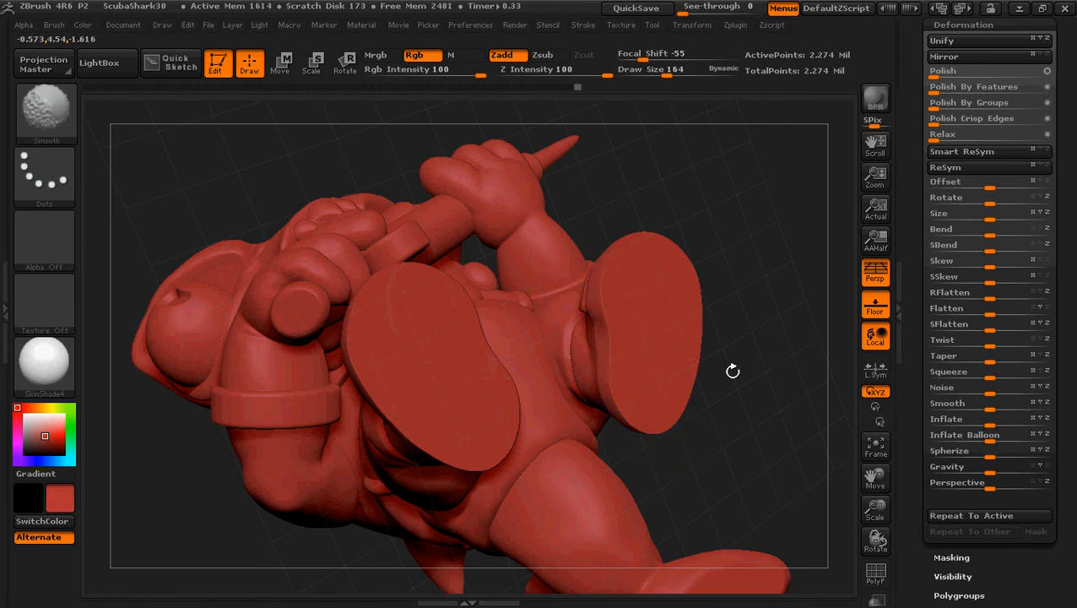
key(shift)
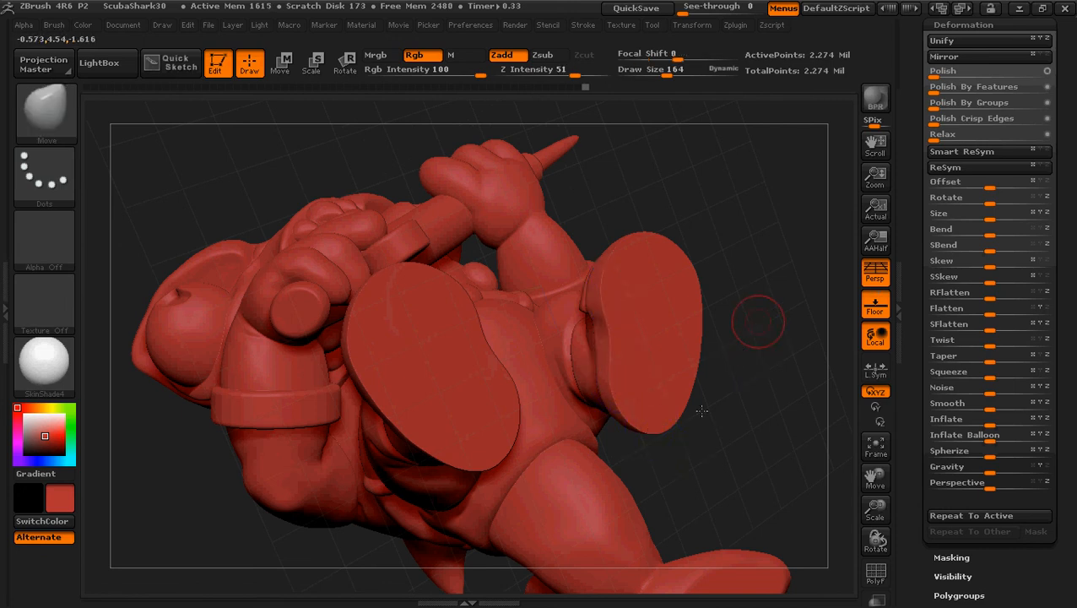
drag(702, 410, 684, 390)
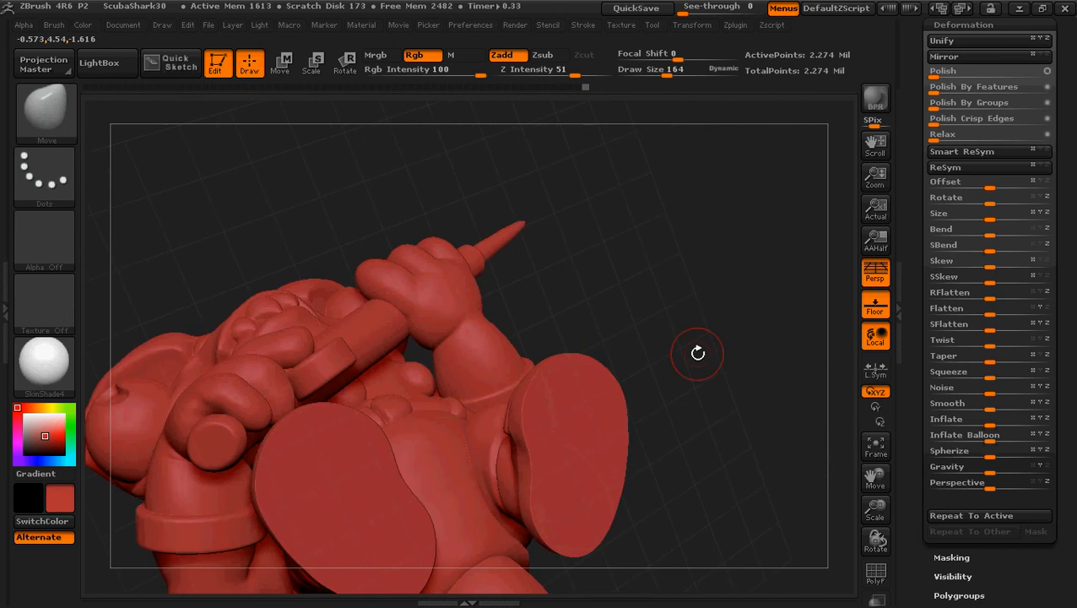
mouse_move(684, 390)
mouse_down()
mouse_move(692, 408)
mouse_move(680, 433)
mouse_move(655, 416)
mouse_move(649, 542)
mouse_up()
key(shift)
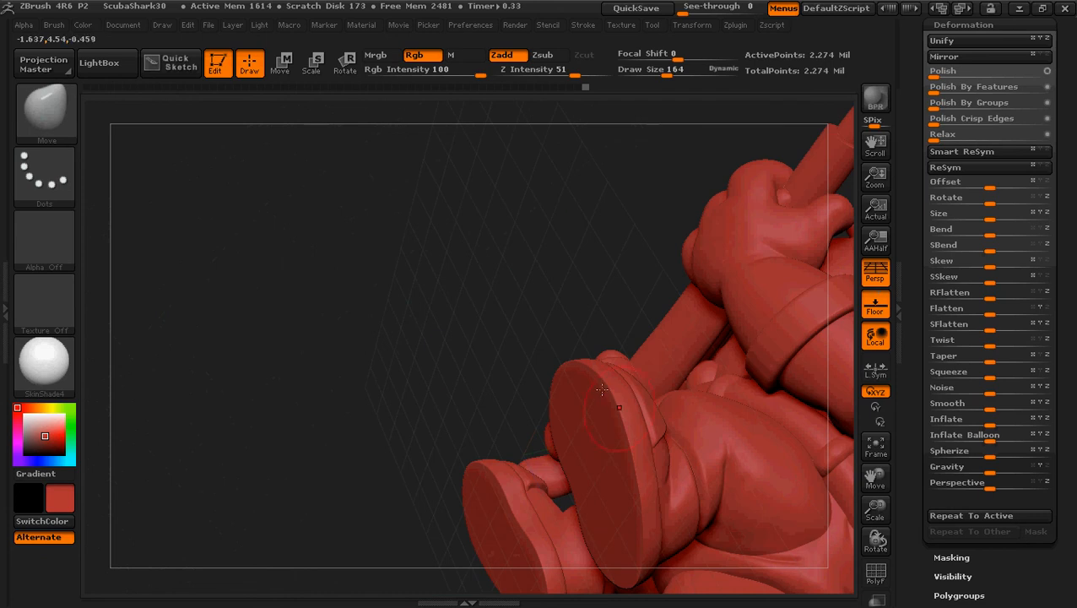
key(shift)
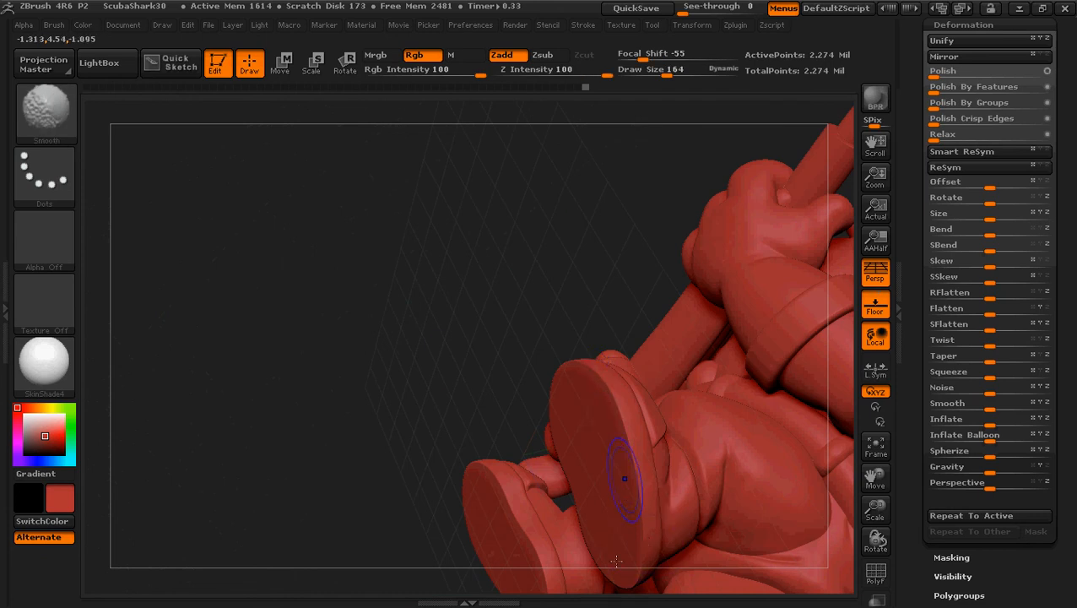
key(ctrl)
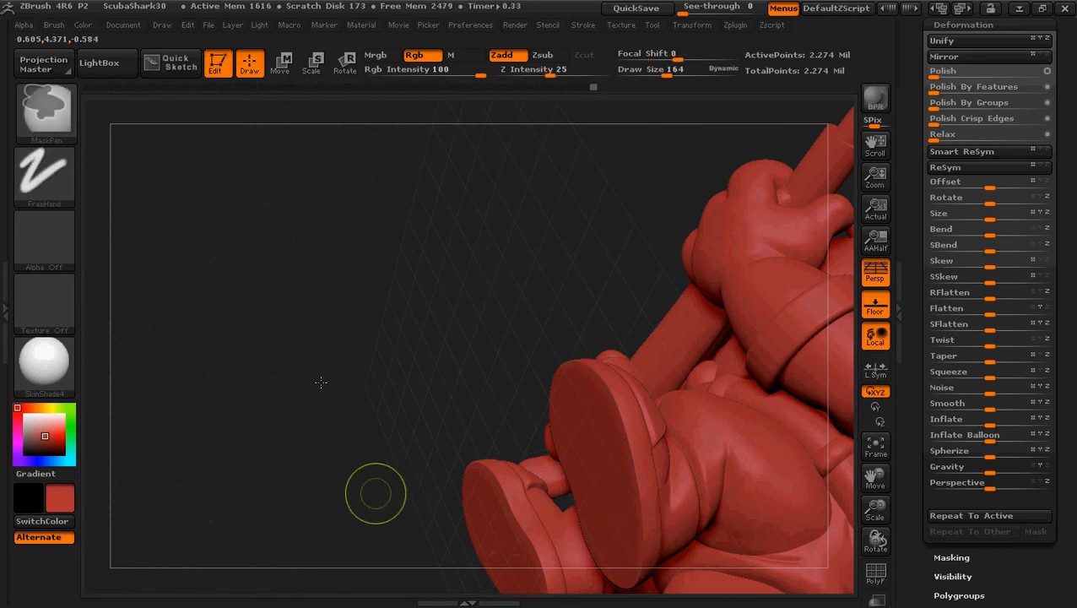
Zoom out and orbit for a final inspection, ending on the tail's underside
ctrl+right_drag(372, 493, 370, 387)
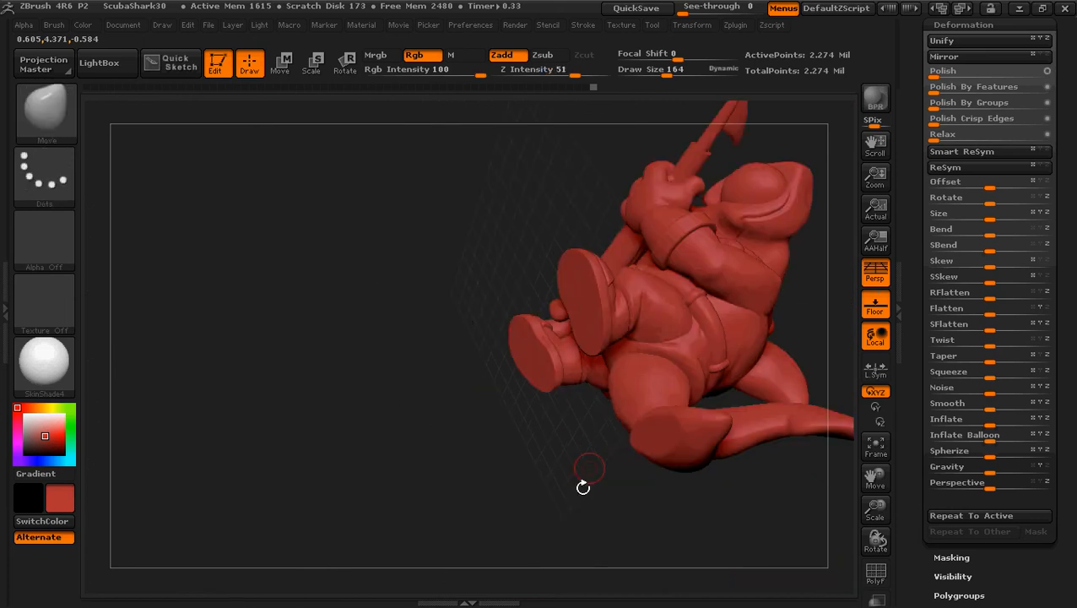
drag(589, 492, 621, 487)
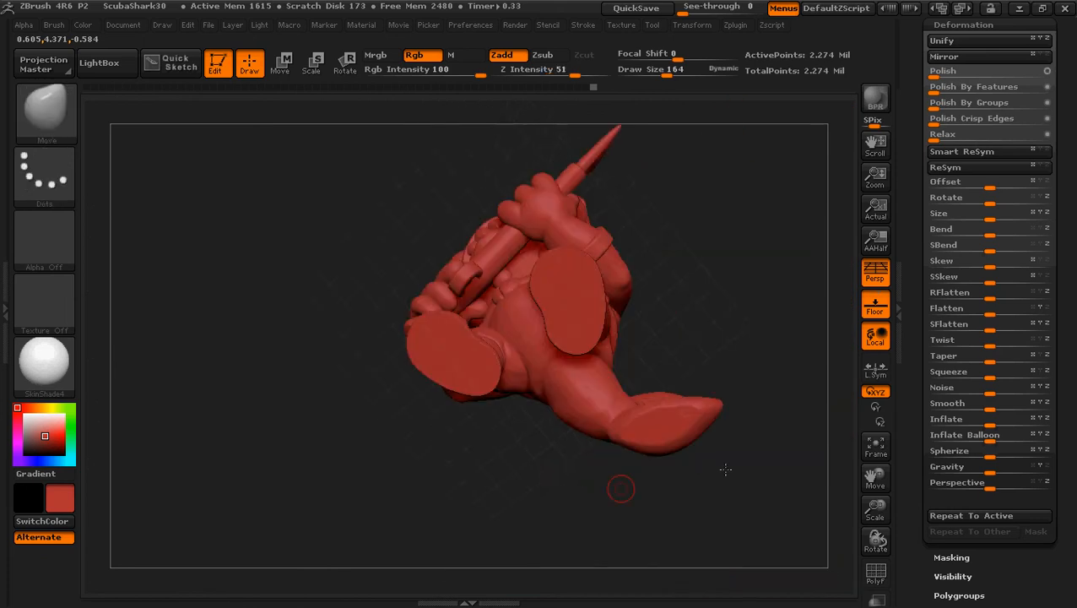
mouse_move(726, 469)
shift+mouse_down()
mouse_move(756, 501)
mouse_move(650, 516)
shift+mouse_up()
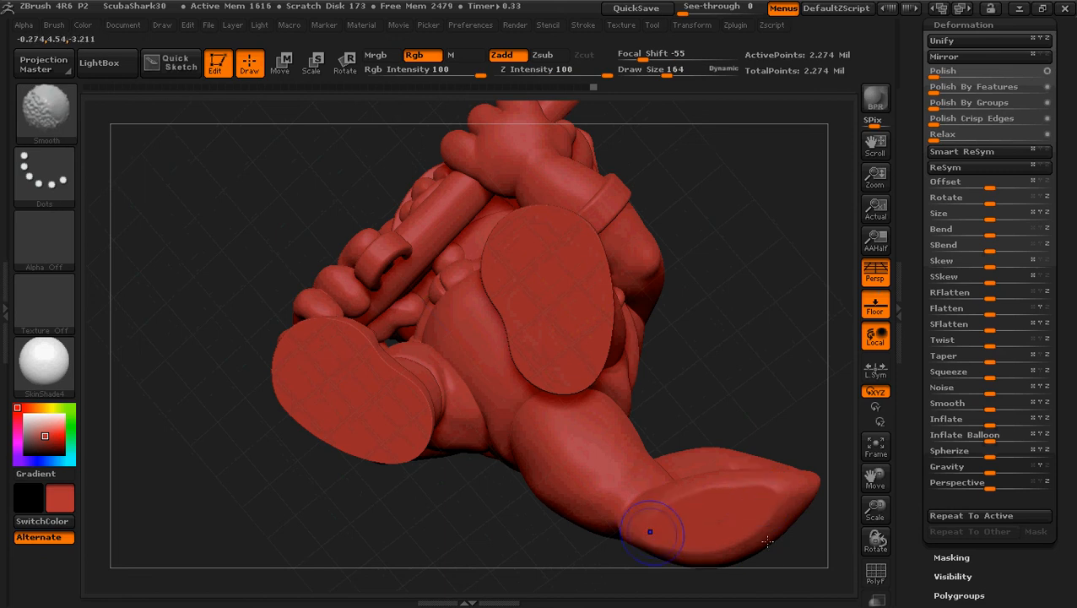
mouse_move(748, 385)
alt+mouse_down()
mouse_move(682, 361)
mouse_move(787, 308)
mouse_move(684, 245)
mouse_move(704, 245)
mouse_move(692, 236)
alt+mouse_up()
mouse_move(577, 228)
mouse_down()
mouse_move(626, 231)
mouse_move(581, 247)
mouse_move(616, 248)
mouse_up()
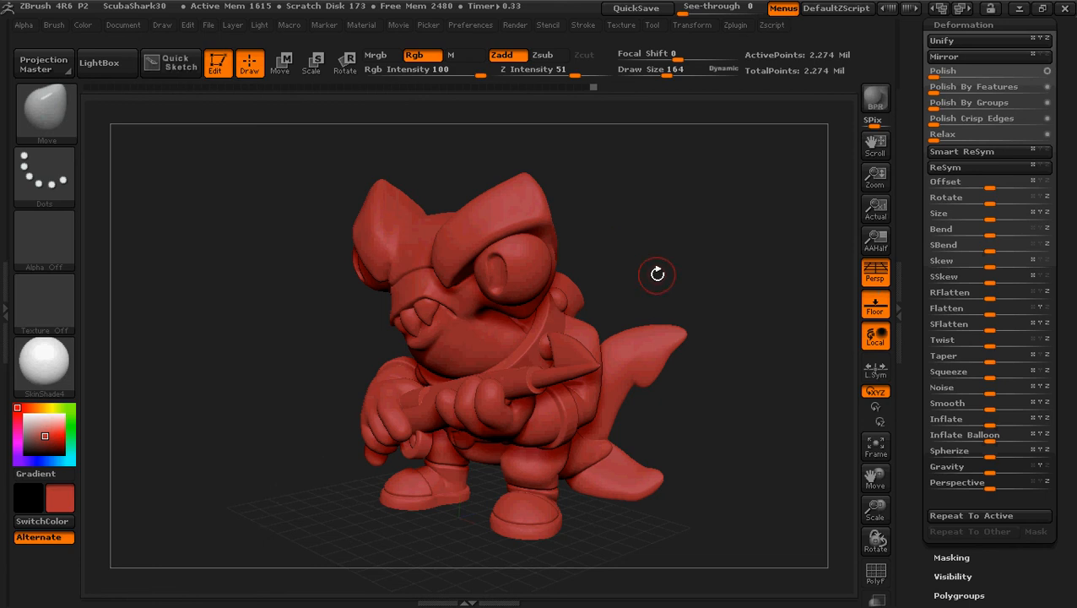